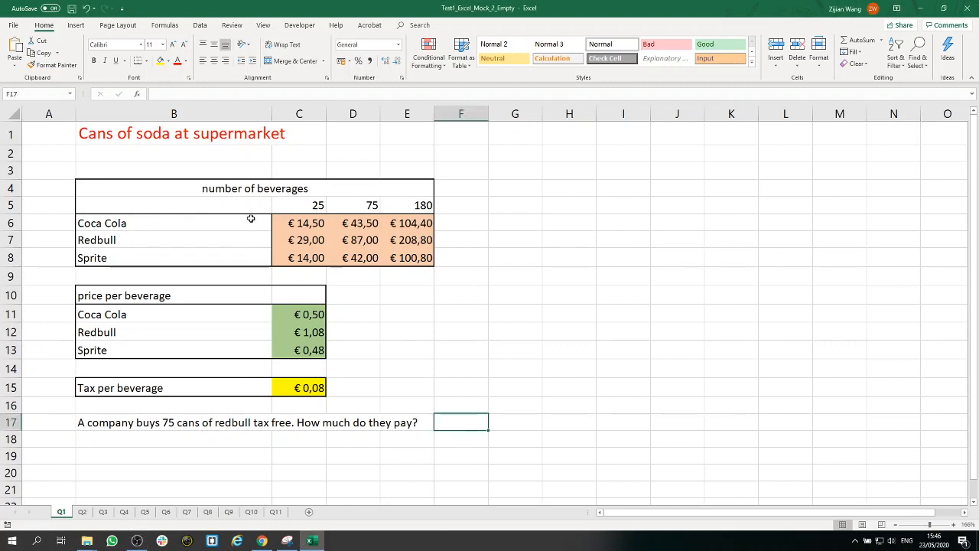
# Examine the beverage cost table, the unit prices, the tax per beverage and the question about 75 tax-free Redbull cans.
pyautogui.click(299, 205)
pyautogui.moveTo(298, 205); pyautogui.dragTo(417, 206)
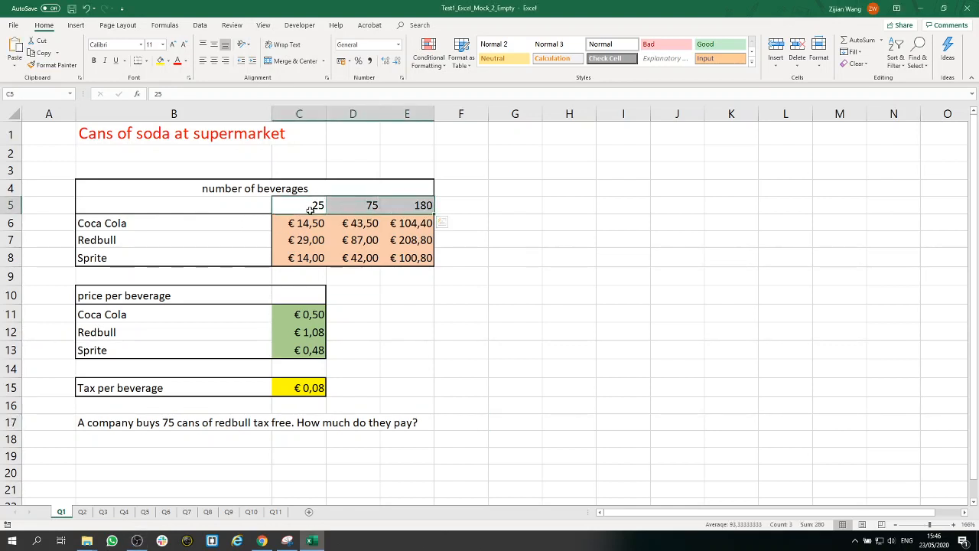
pyautogui.moveTo(245, 222); pyautogui.dragTo(236, 256)
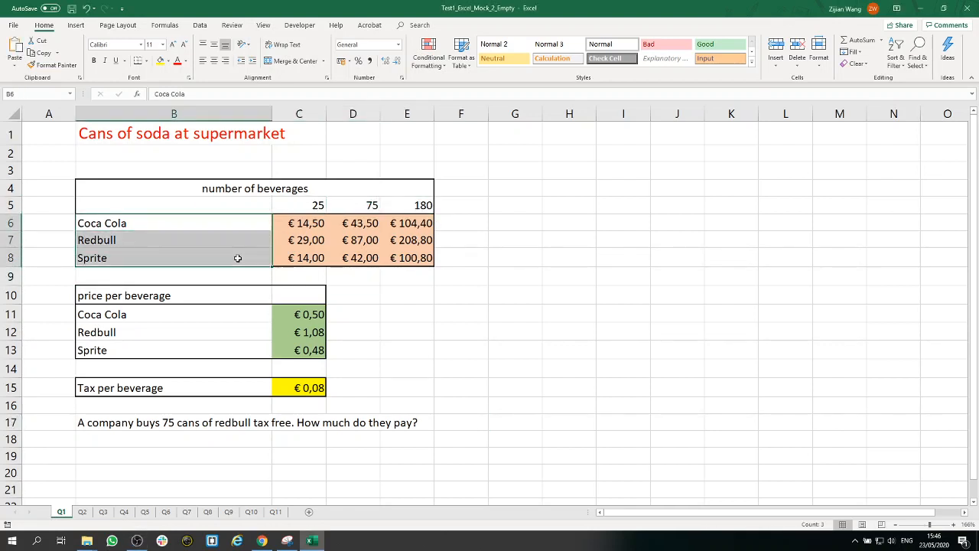
pyautogui.moveTo(421, 258); pyautogui.dragTo(315, 225)
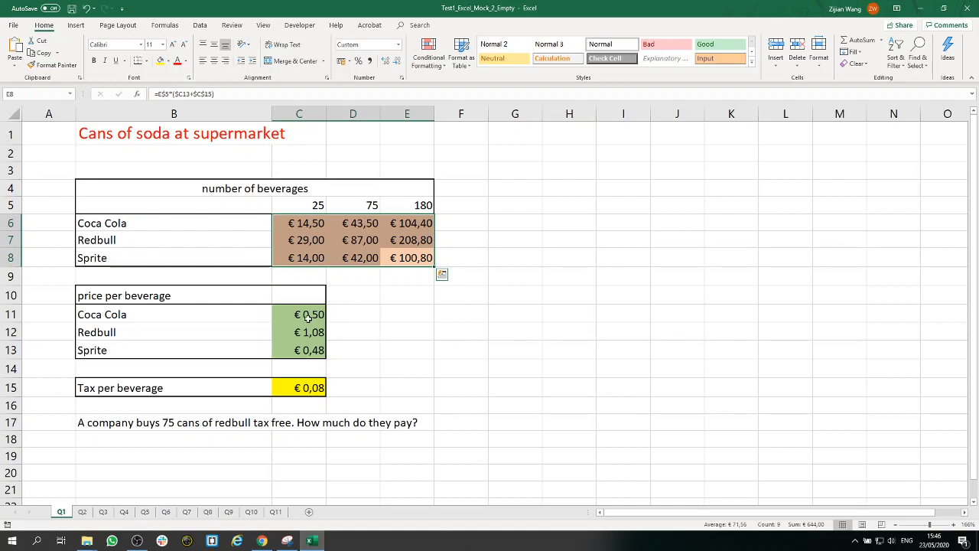
pyautogui.moveTo(306, 314); pyautogui.dragTo(309, 352)
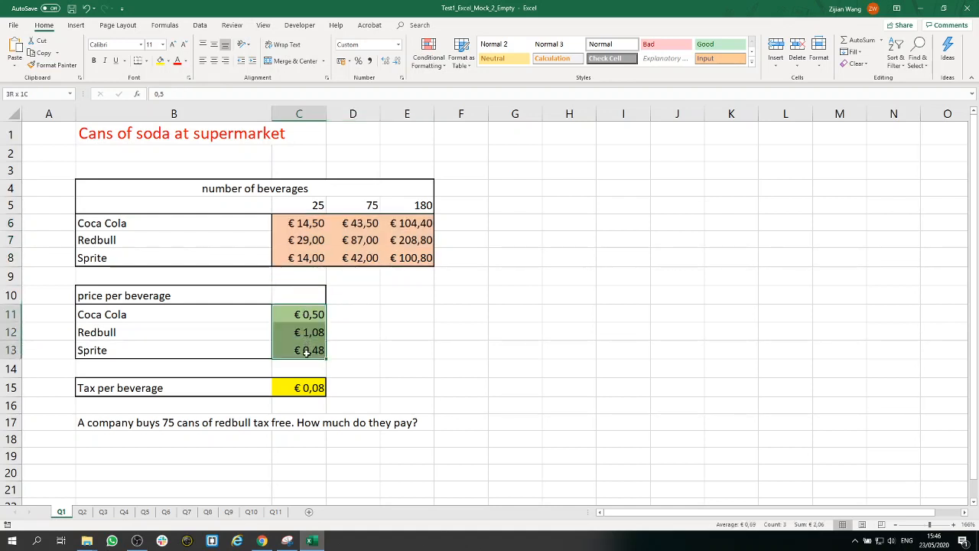
pyautogui.click(304, 387)
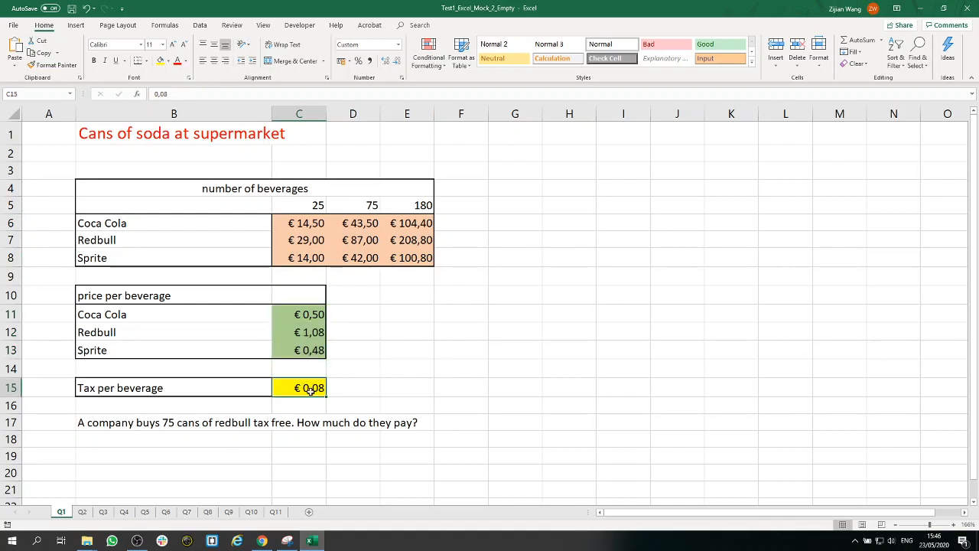
pyautogui.click(110, 423)
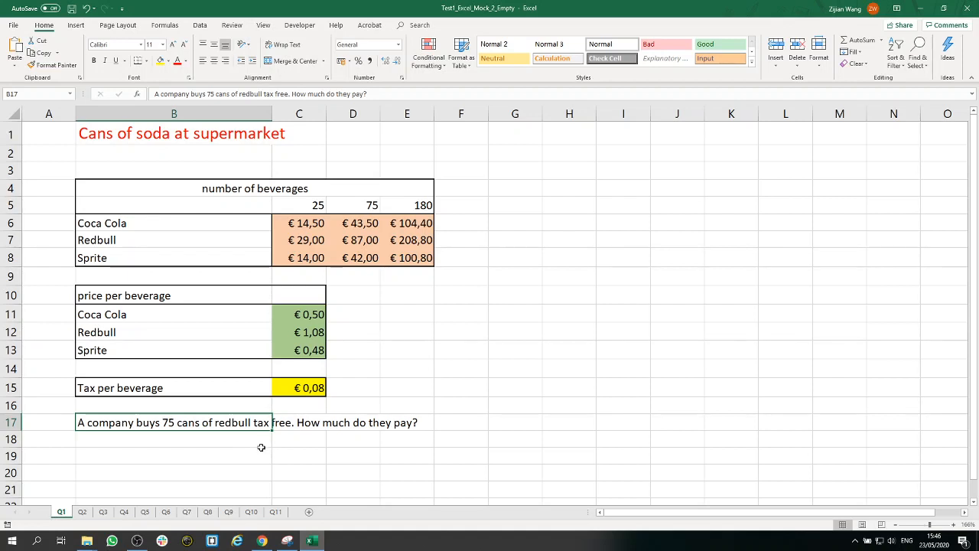
pyautogui.click(462, 427)
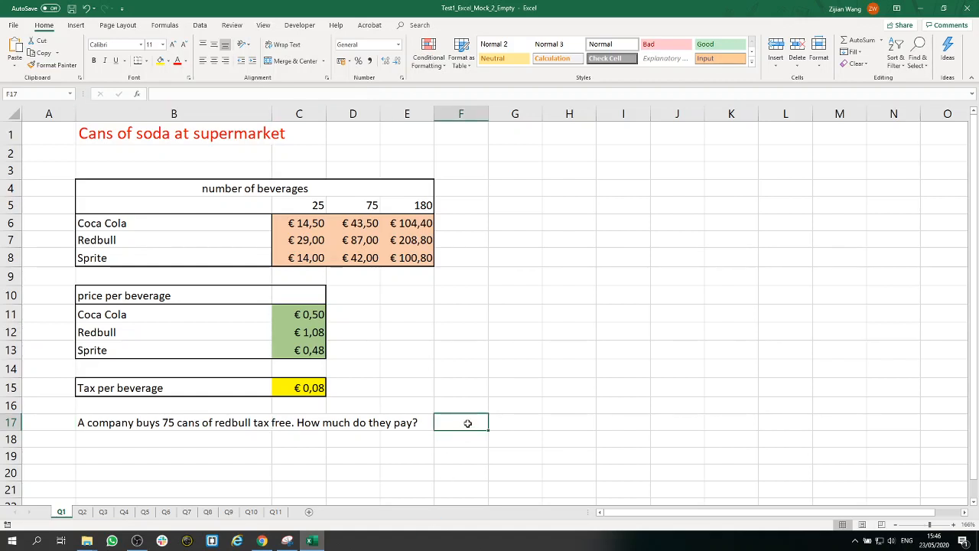
pyautogui.click(361, 241)
pyautogui.click(365, 208)
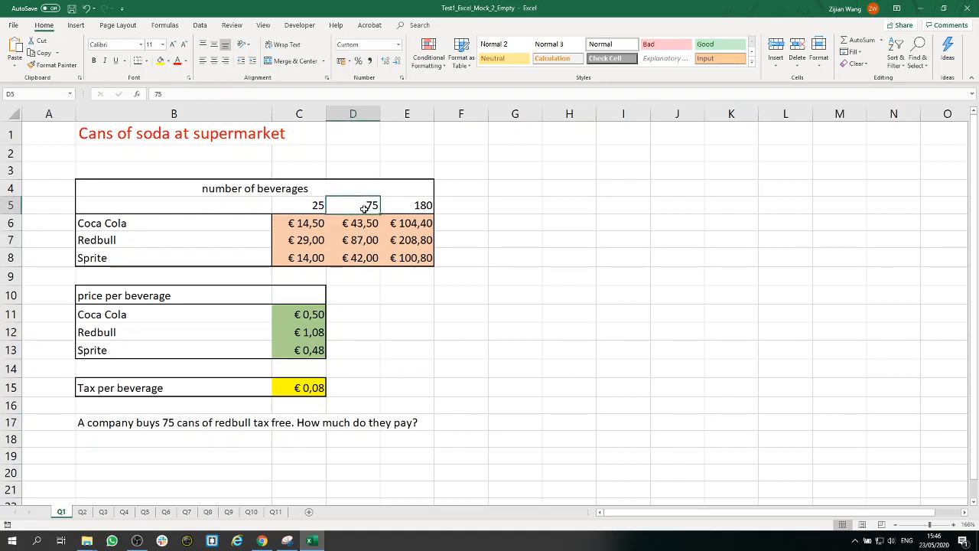
pyautogui.click(358, 240)
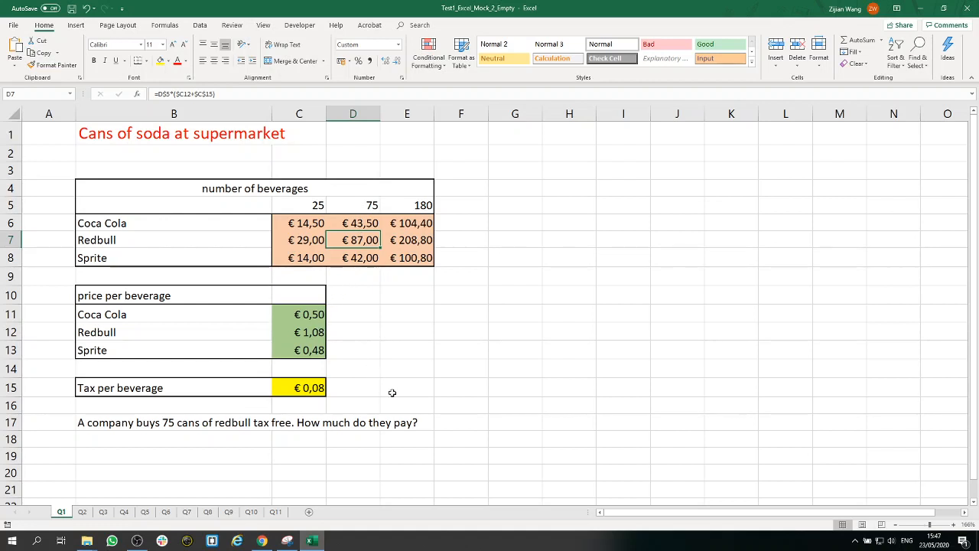
# Calculate the tax-free price of 75 Redbull cans in F17 with the formula =D5*C12 and review the formula.
pyautogui.click(466, 423)
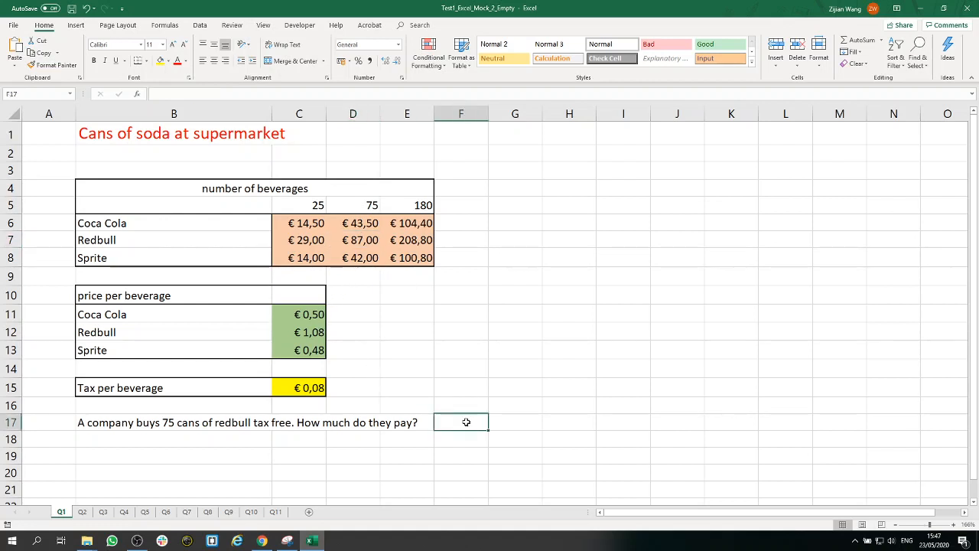
pyautogui.write('=')
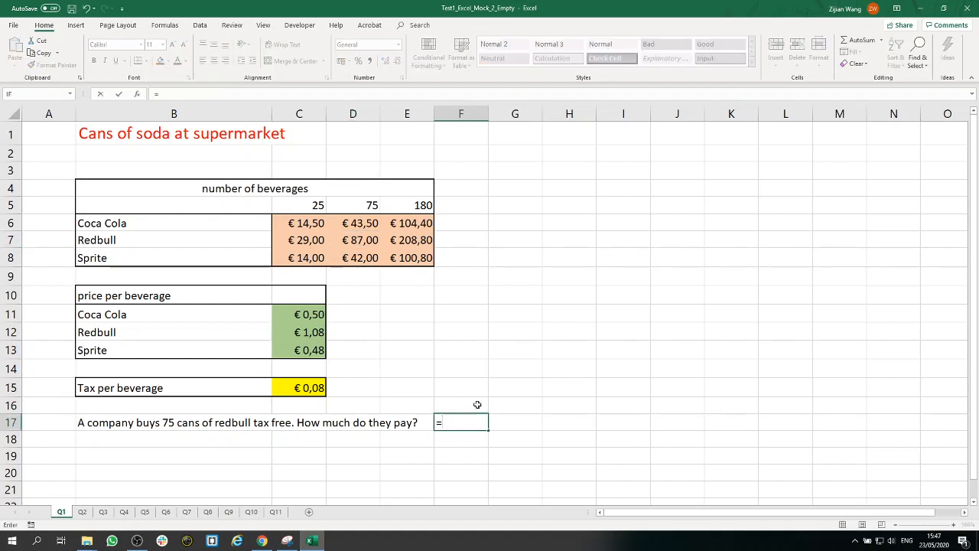
pyautogui.click(367, 204)
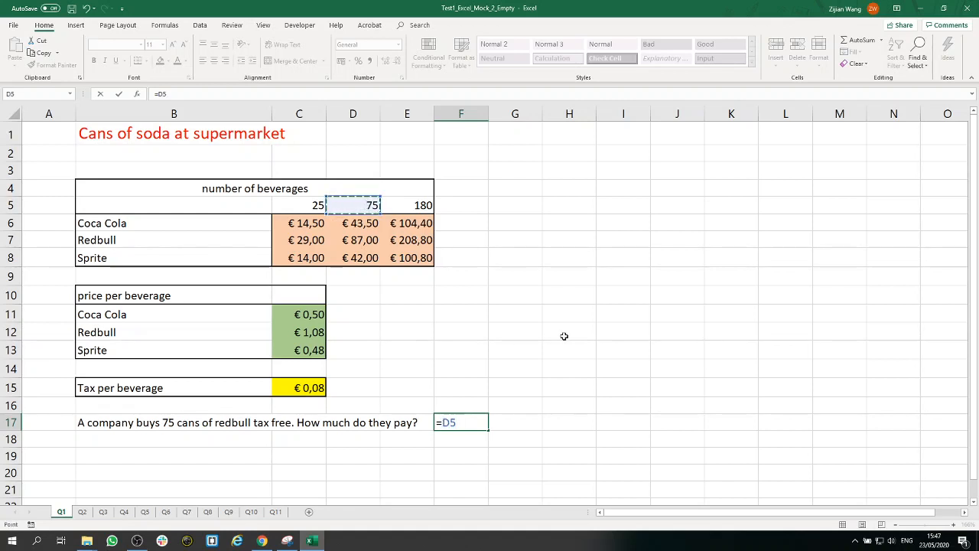
pyautogui.write('*')
pyautogui.click(317, 333)
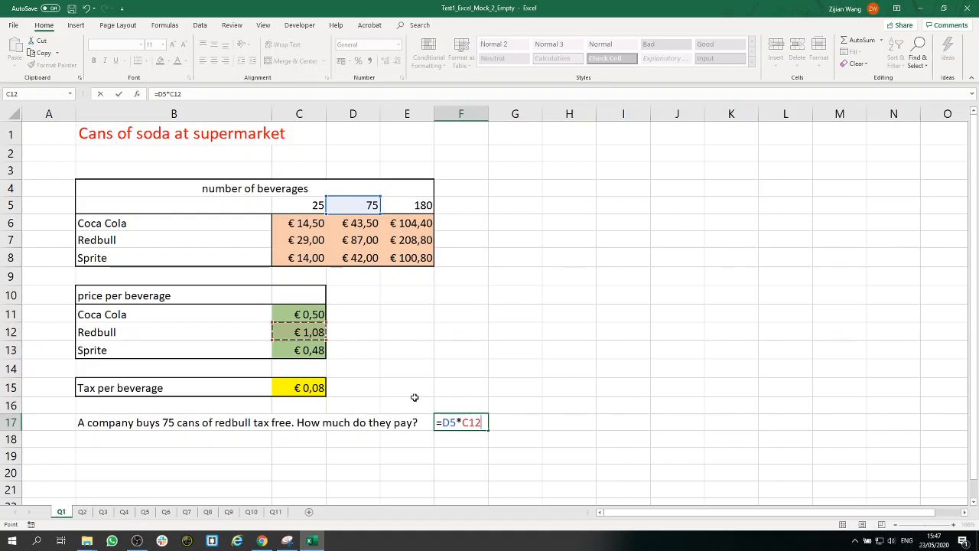
pyautogui.press('Return')
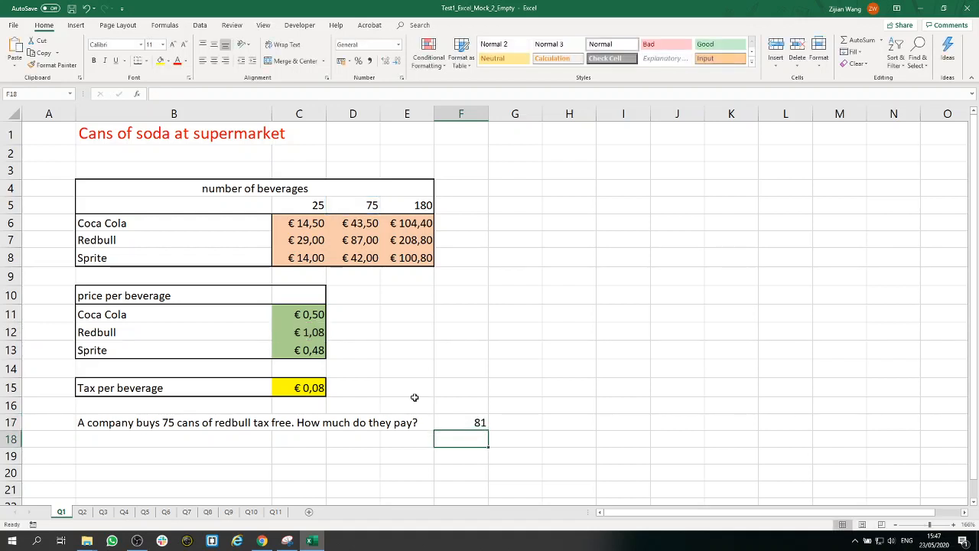
pyautogui.click(478, 423)
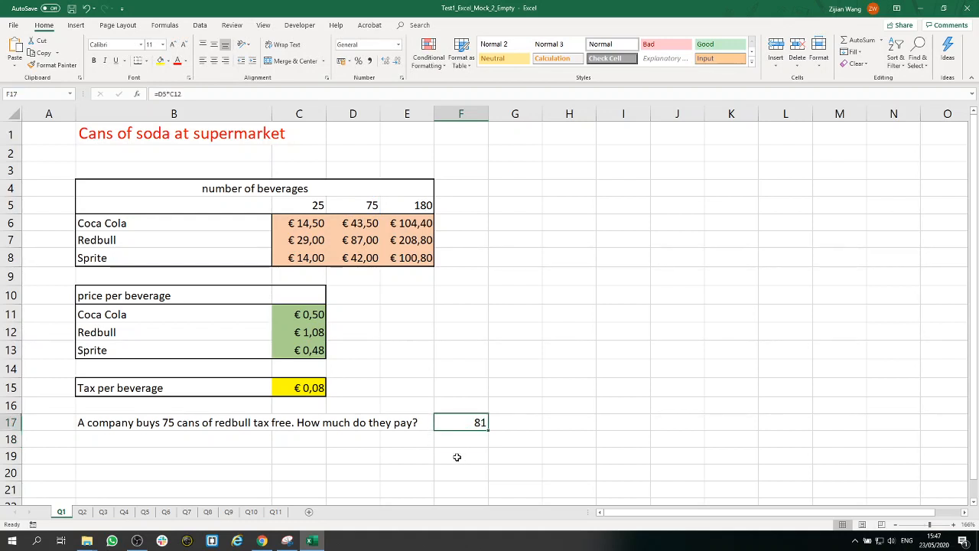
pyautogui.doubleClick(474, 423)
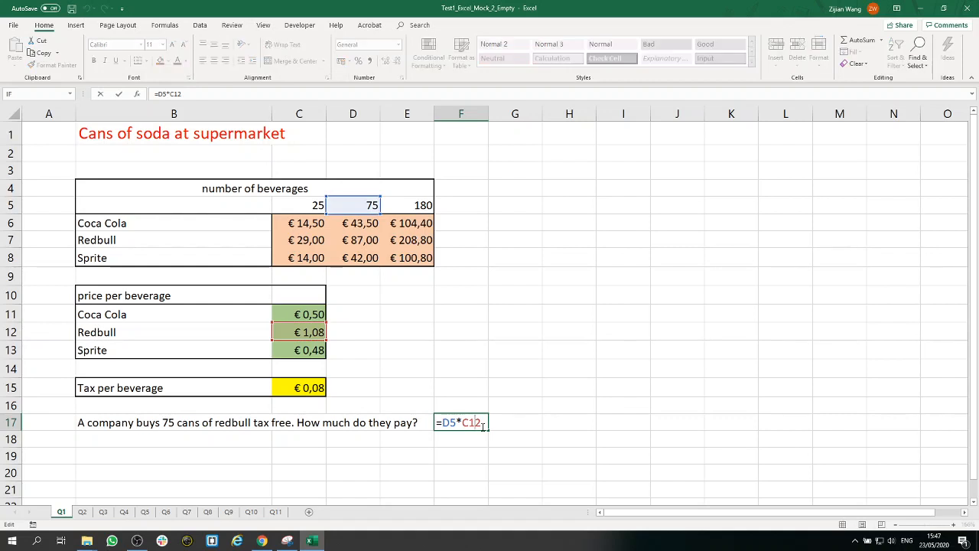
pyautogui.moveTo(481, 422); pyautogui.dragTo(438, 422)
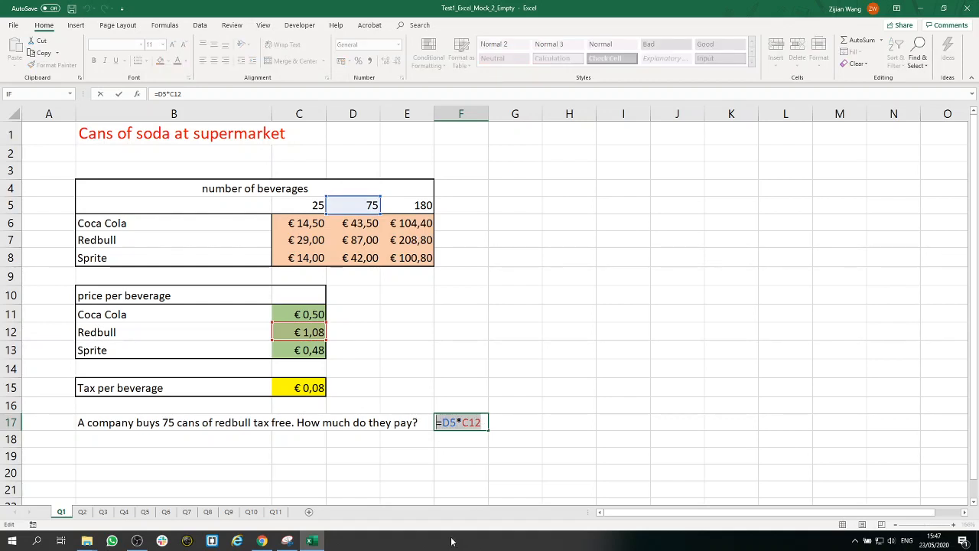
pyautogui.press('Return')
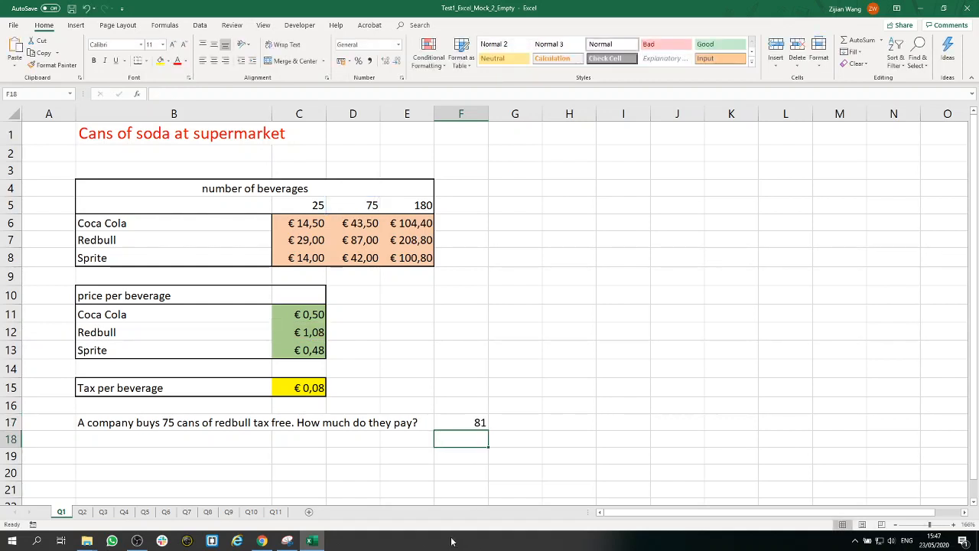
# On sheet Q2, calculate the Result in F4 with the formula =B4/C4+D4.
pyautogui.click(84, 513)
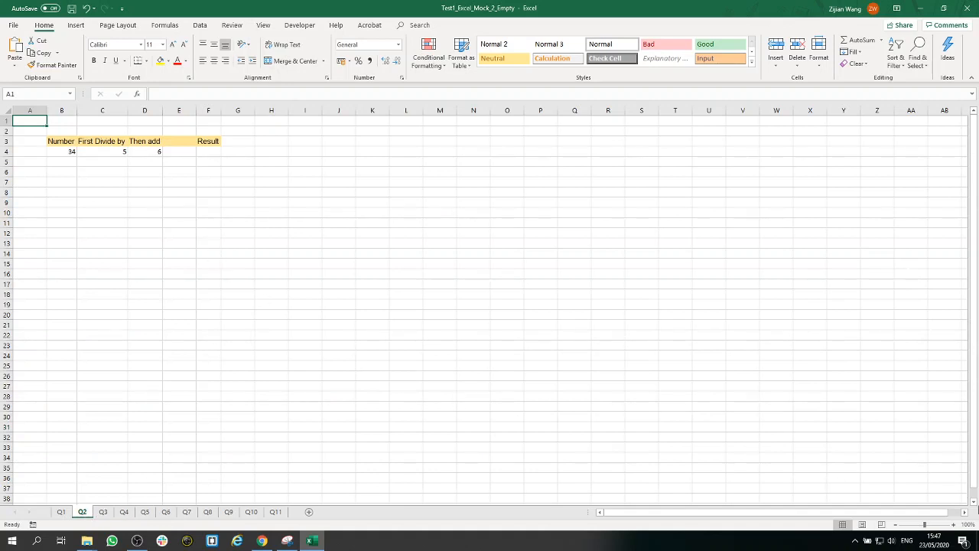
pyautogui.click(939, 527)
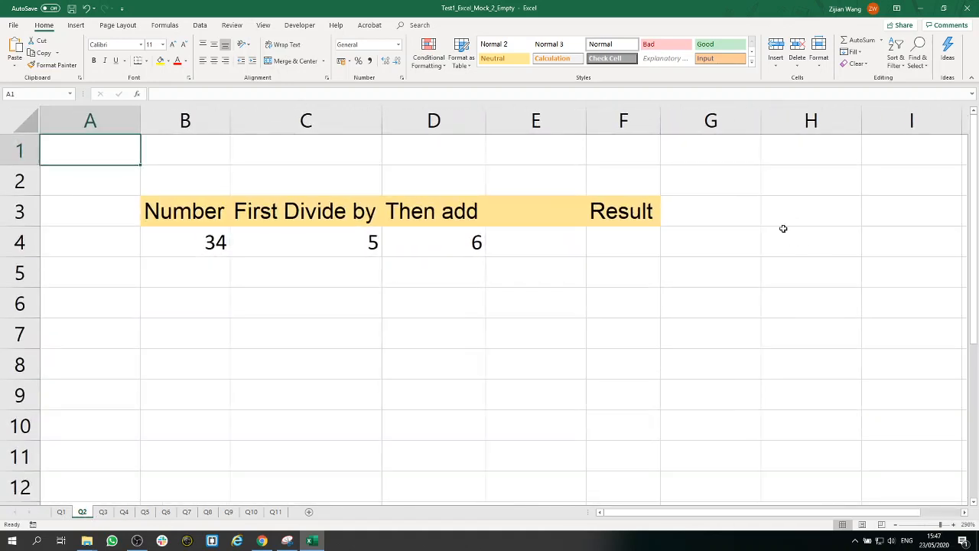
pyautogui.click(657, 250)
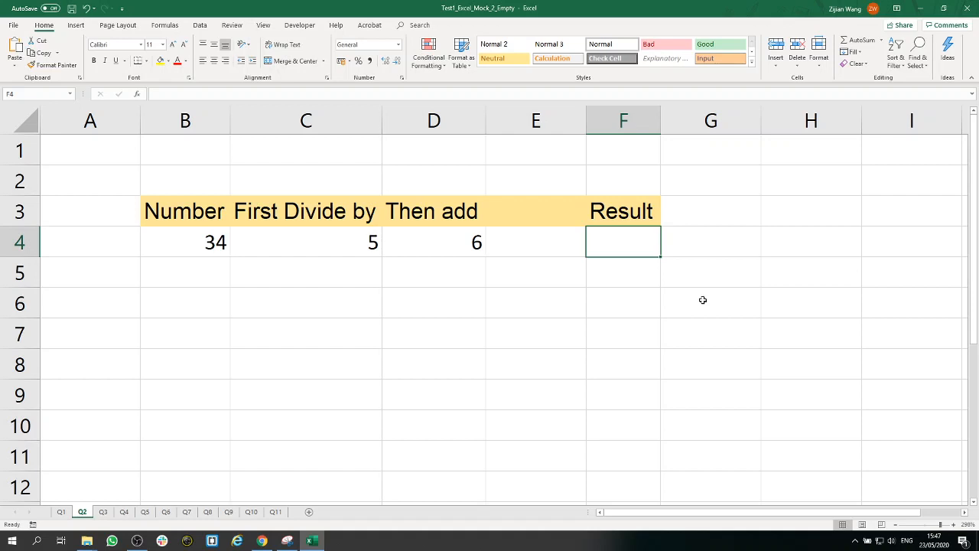
pyautogui.write('=')
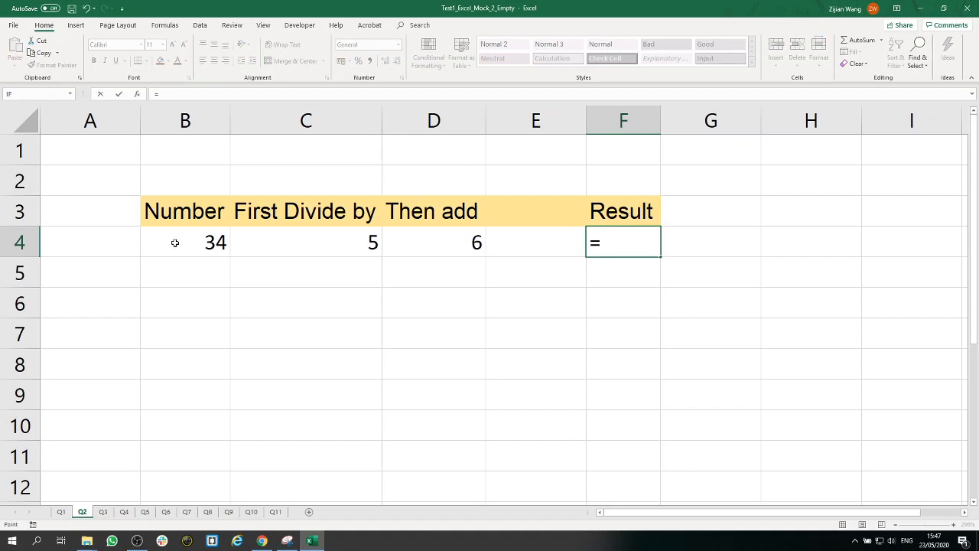
pyautogui.click(175, 243)
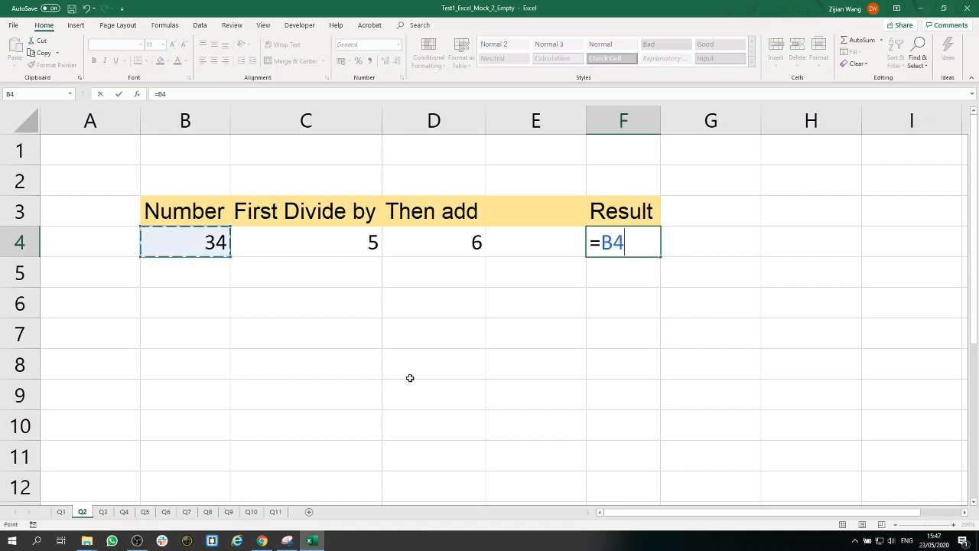
pyautogui.write('/')
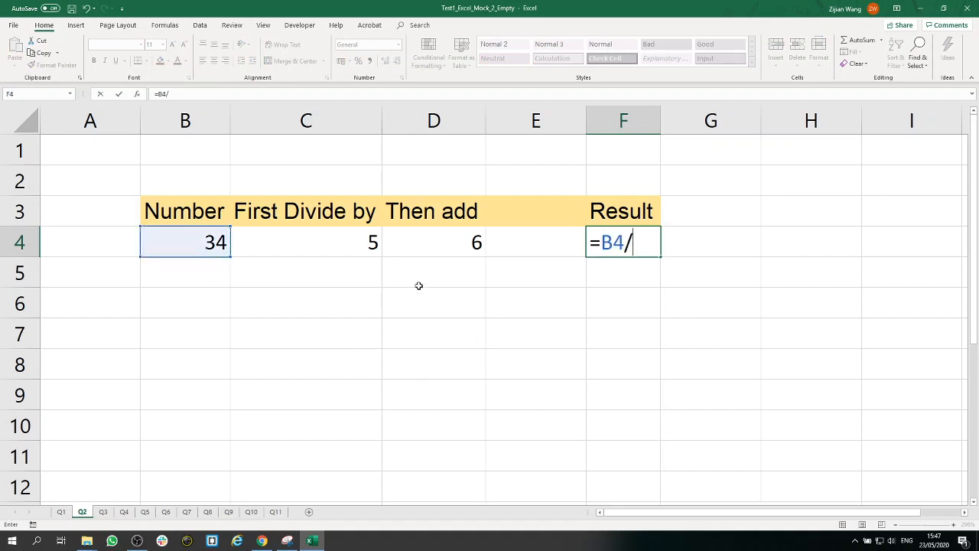
pyautogui.click(378, 246)
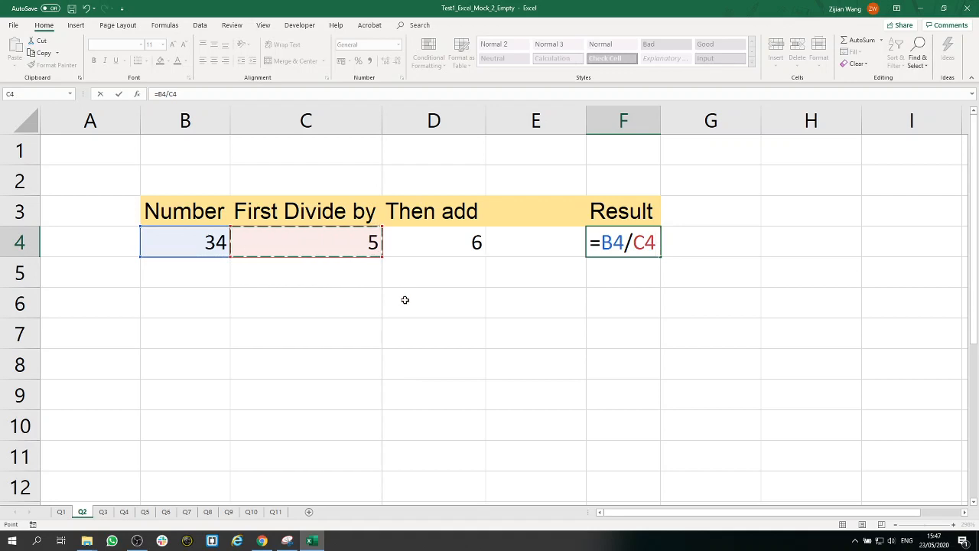
pyautogui.write('+')
pyautogui.click(414, 243)
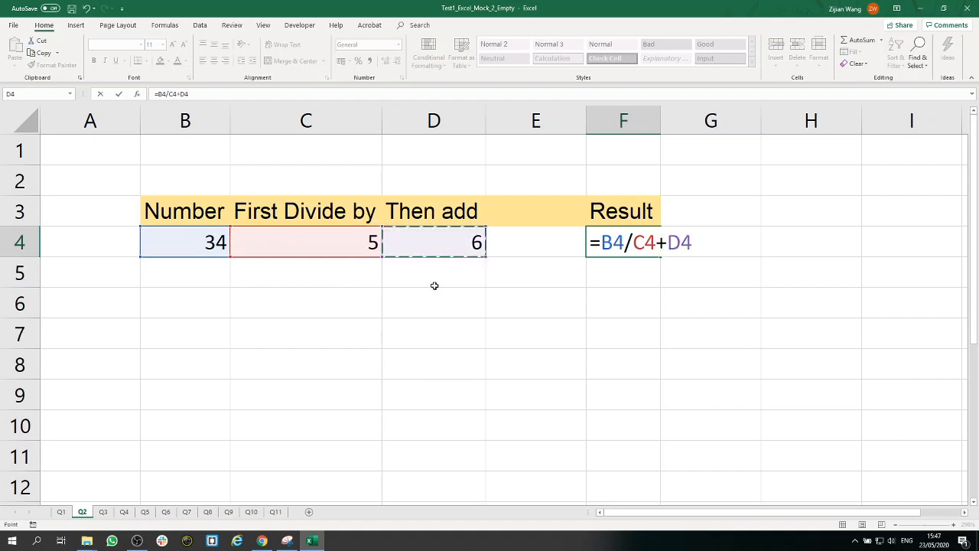
pyautogui.press('Return')
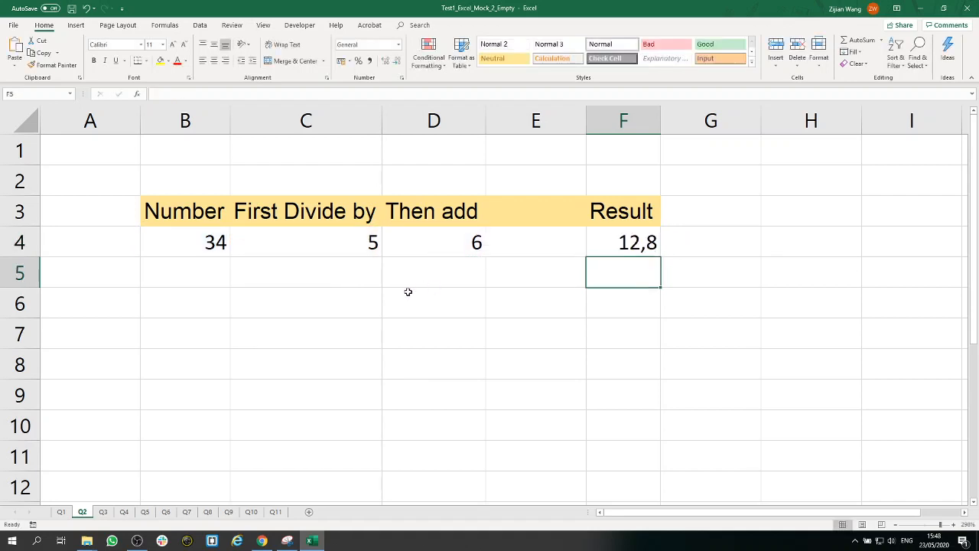
# On sheet Q3, add the two numbers above C4 with the formula =C2+C3.
pyautogui.click(102, 512)
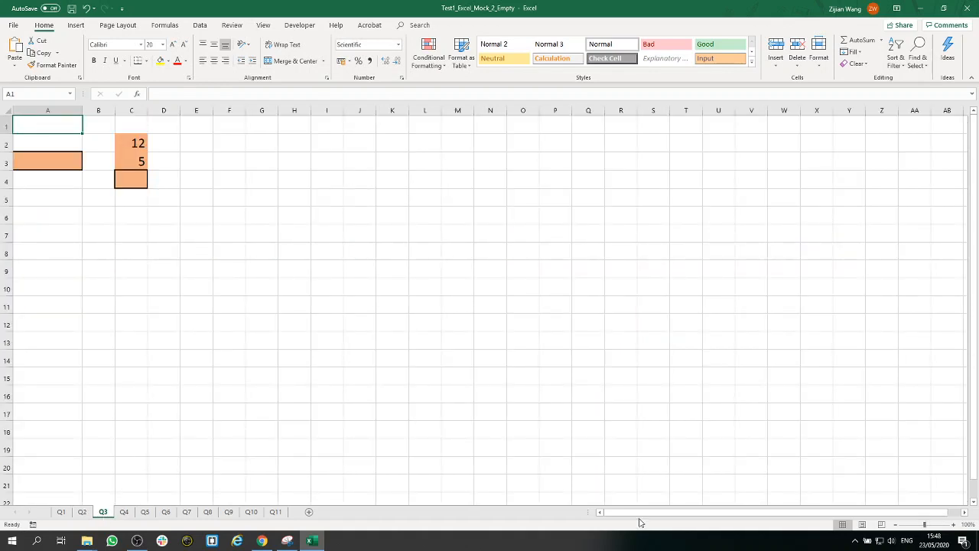
pyautogui.click(935, 525)
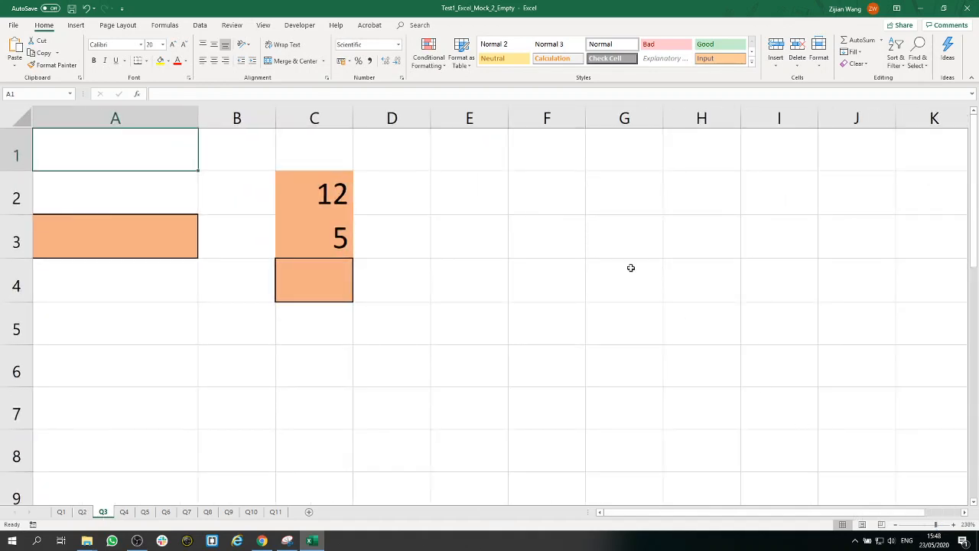
pyautogui.click(340, 279)
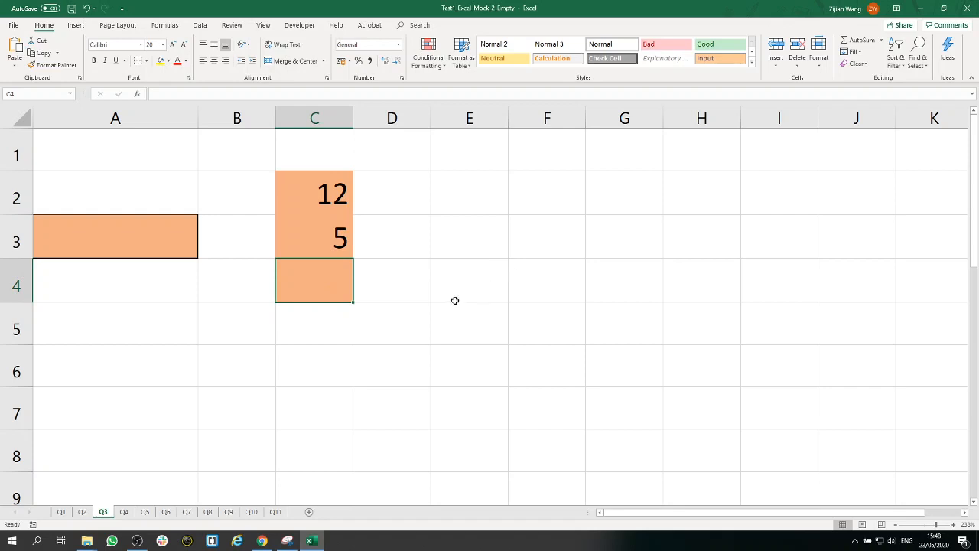
pyautogui.write('=')
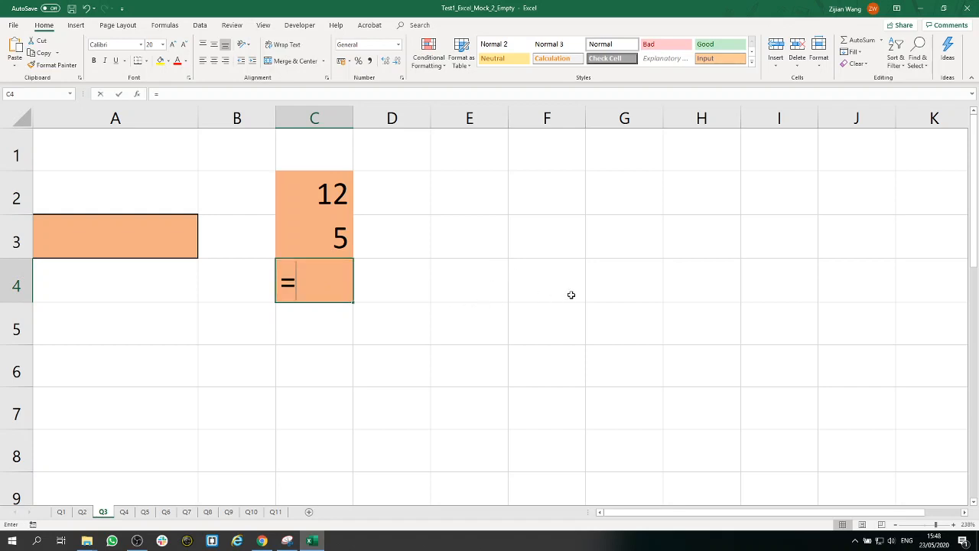
pyautogui.click(313, 181)
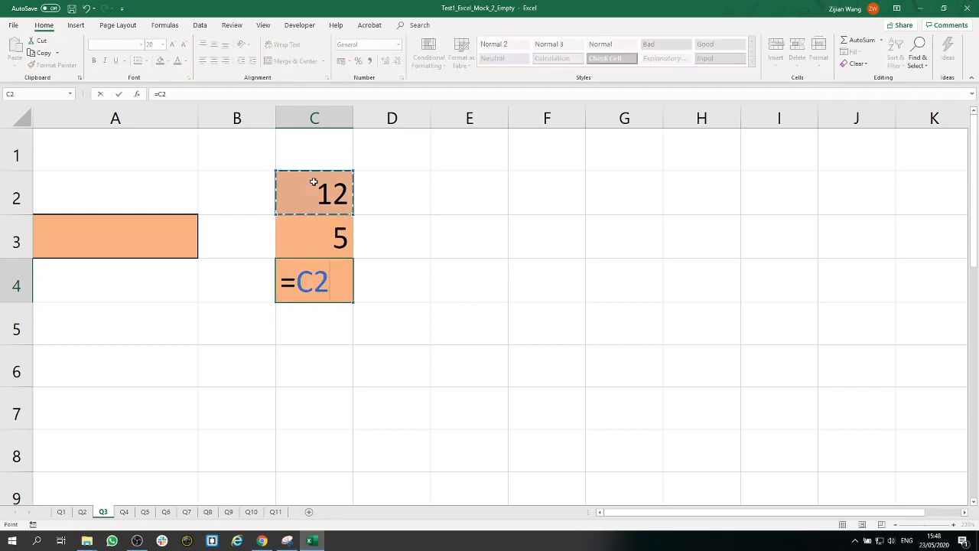
pyautogui.write('+')
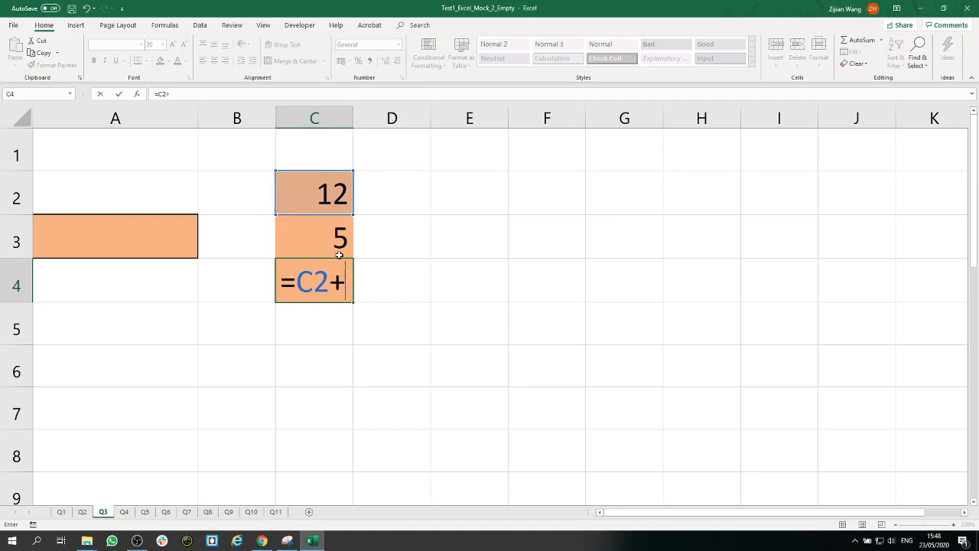
pyautogui.click(339, 242)
pyautogui.press('Return')
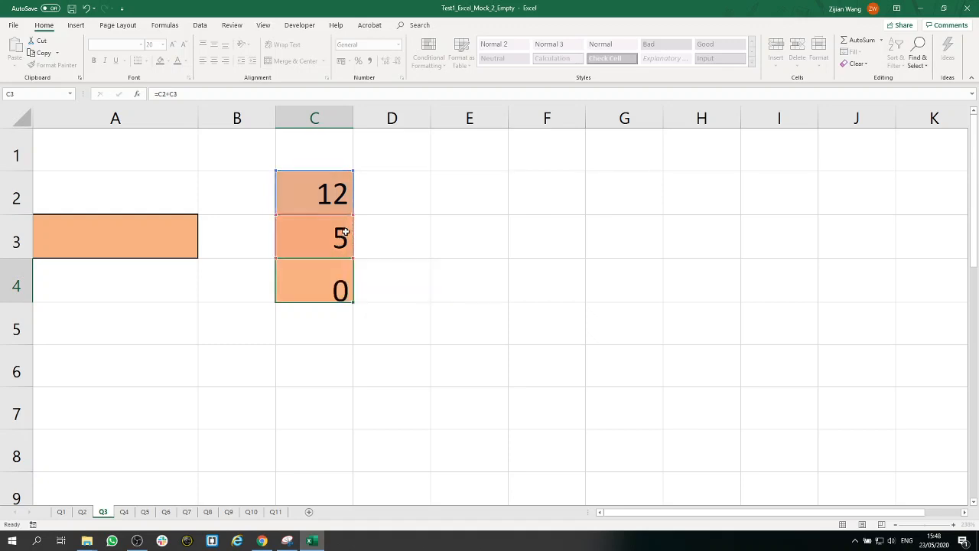
# Copy the sum formula from C4 and paste it into A3.
pyautogui.click(335, 283)
pyautogui.rightClick(335, 283)
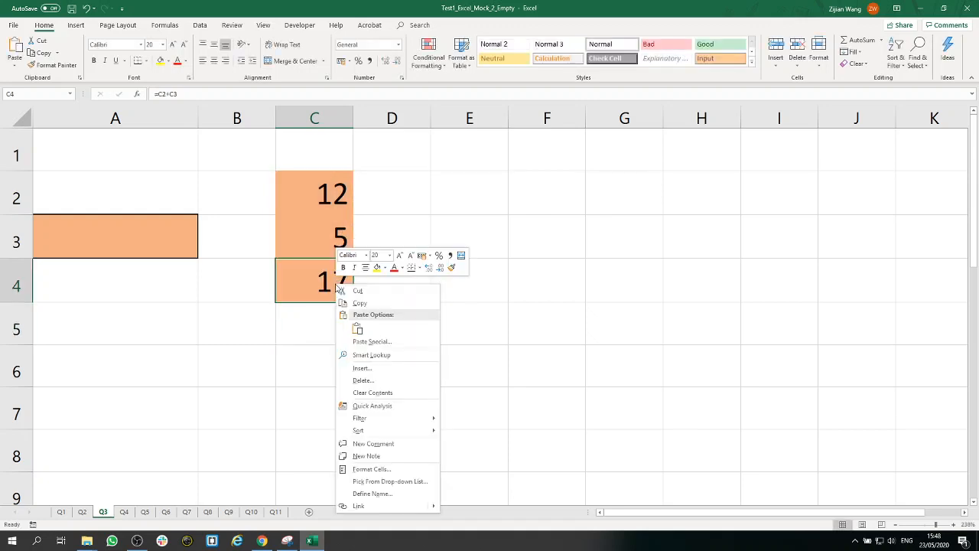
pyautogui.click(359, 300)
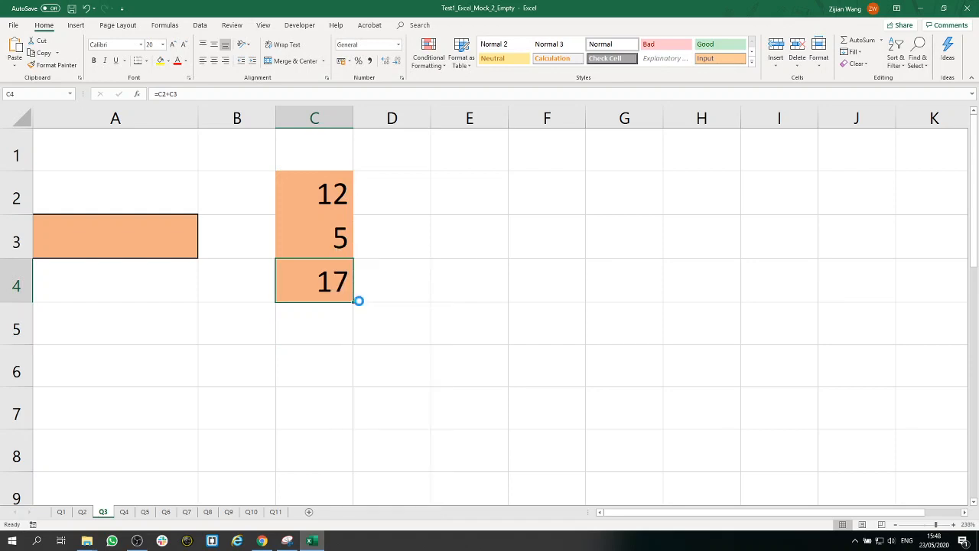
pyautogui.rightClick(131, 227)
pyautogui.click(156, 273)
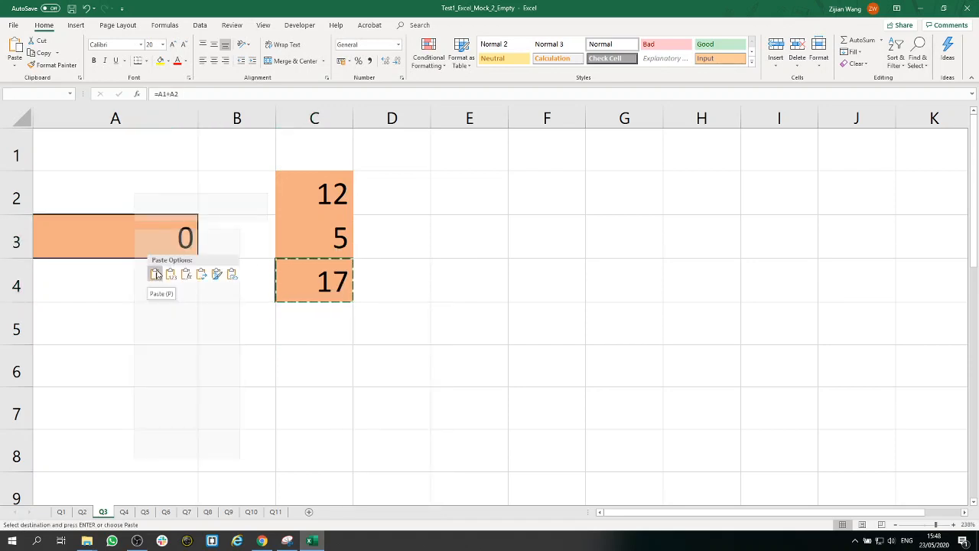
# Review the cell references of the pasted formula in A3 and undo the number format change caused by re-entering it.
pyautogui.doubleClick(164, 237)
pyautogui.moveTo(166, 237); pyautogui.dragTo(44, 427)
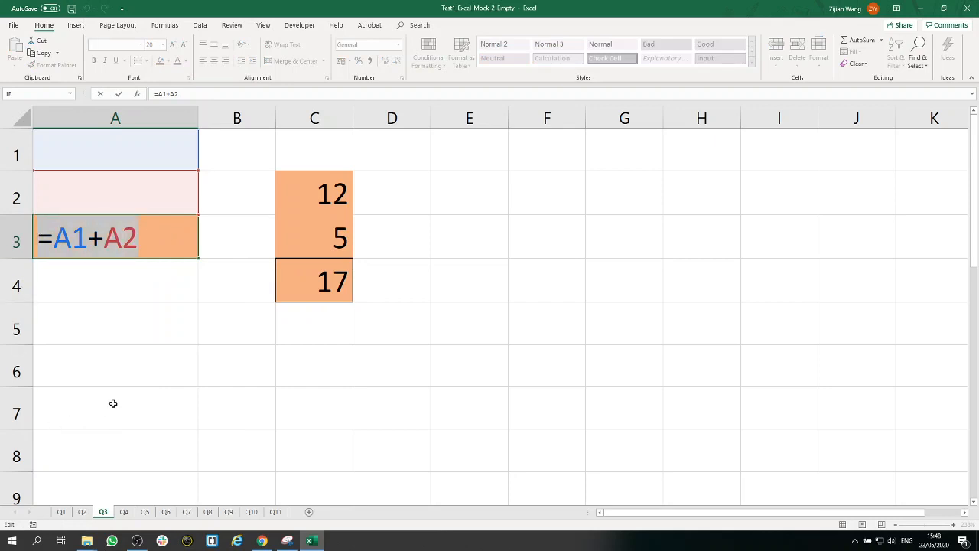
pyautogui.press('Return')
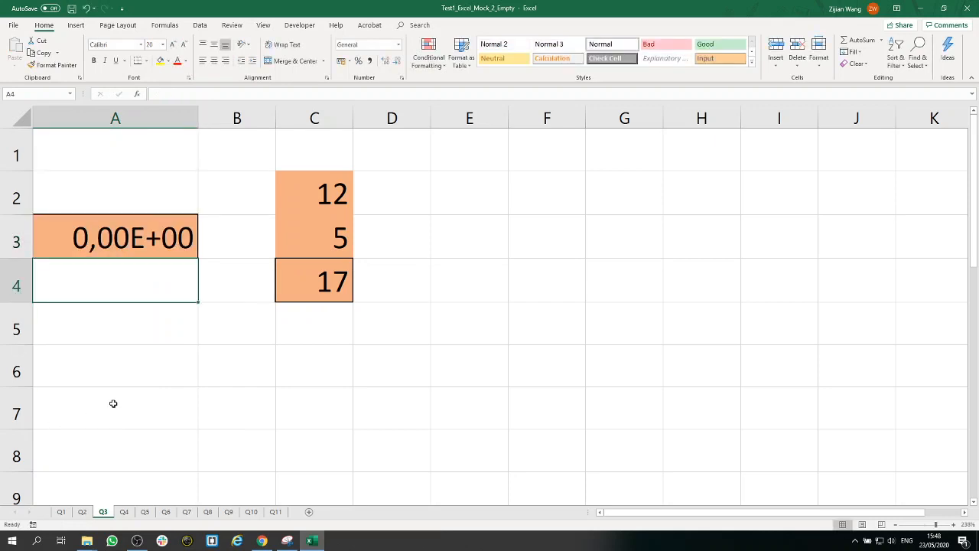
pyautogui.click(176, 243)
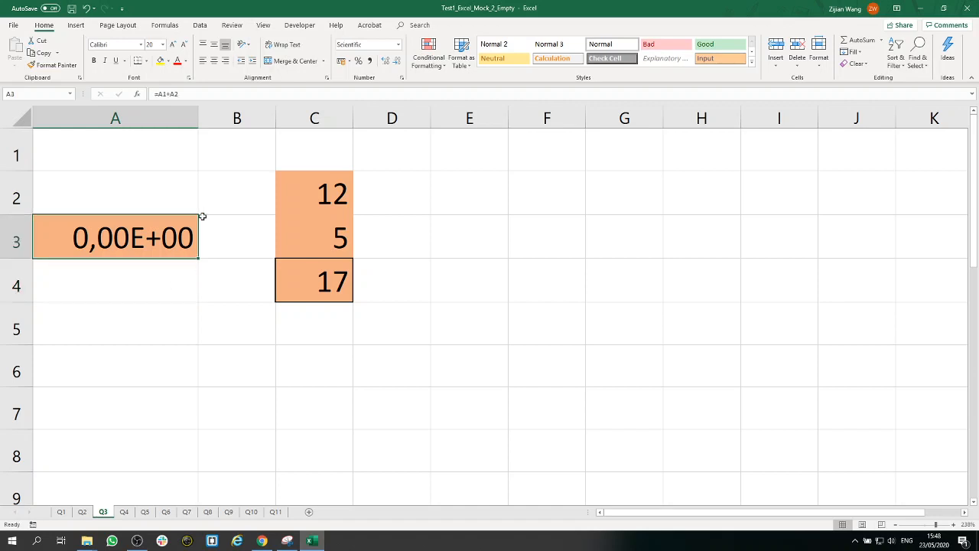
pyautogui.click(86, 8)
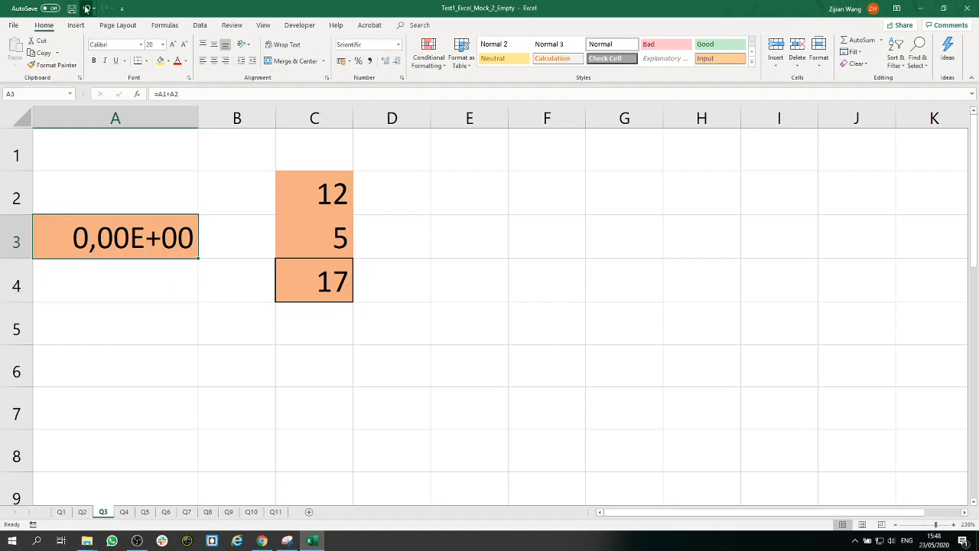
pyautogui.doubleClick(164, 243)
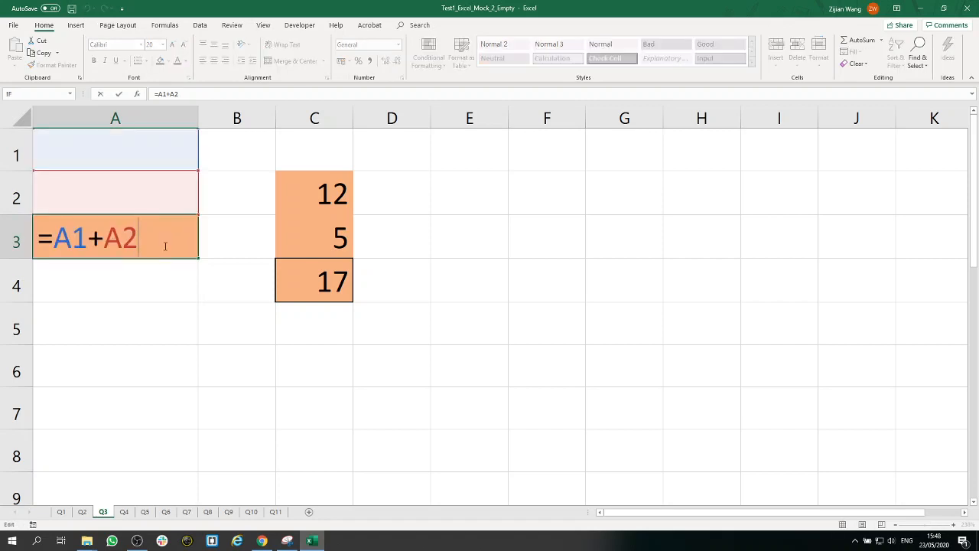
pyautogui.press('Return')
pyautogui.click(163, 243)
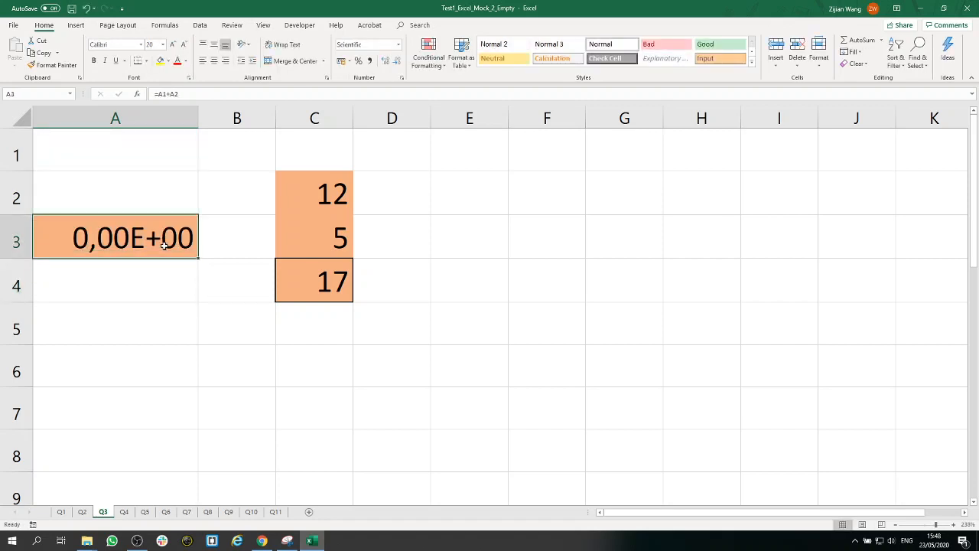
pyautogui.click(86, 8)
pyautogui.click(515, 295)
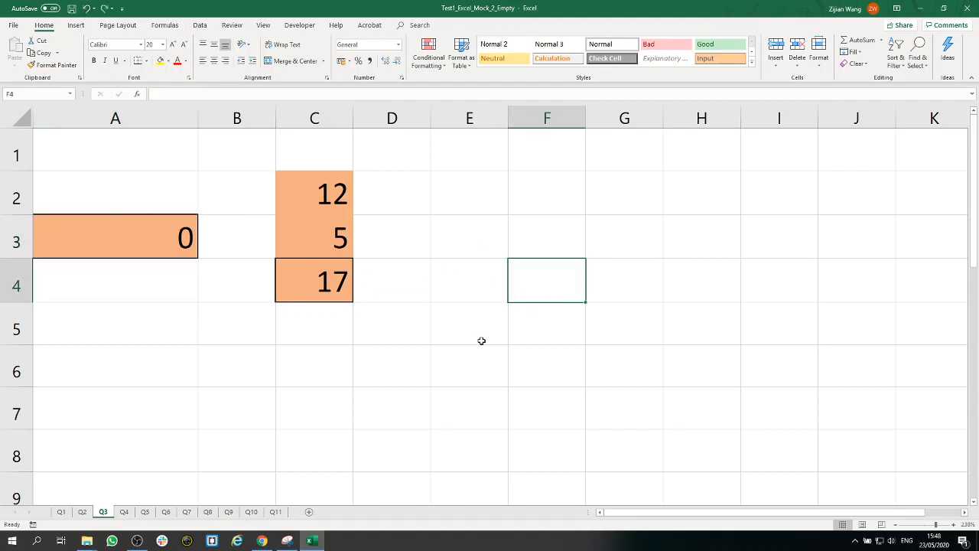
# On sheet Q4, enter the formula =9/3*4+10 in B5 and review its order of operations.
pyautogui.click(124, 511)
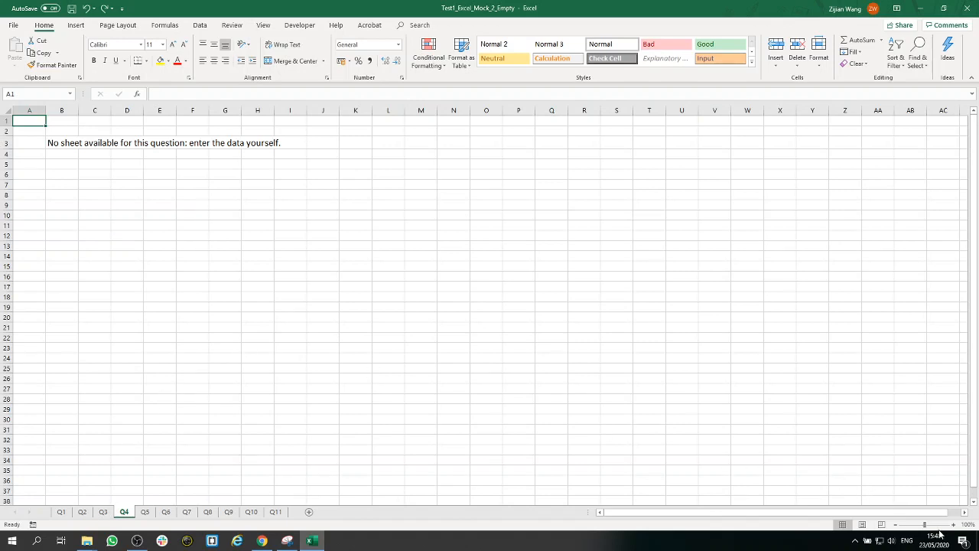
pyautogui.click(933, 524)
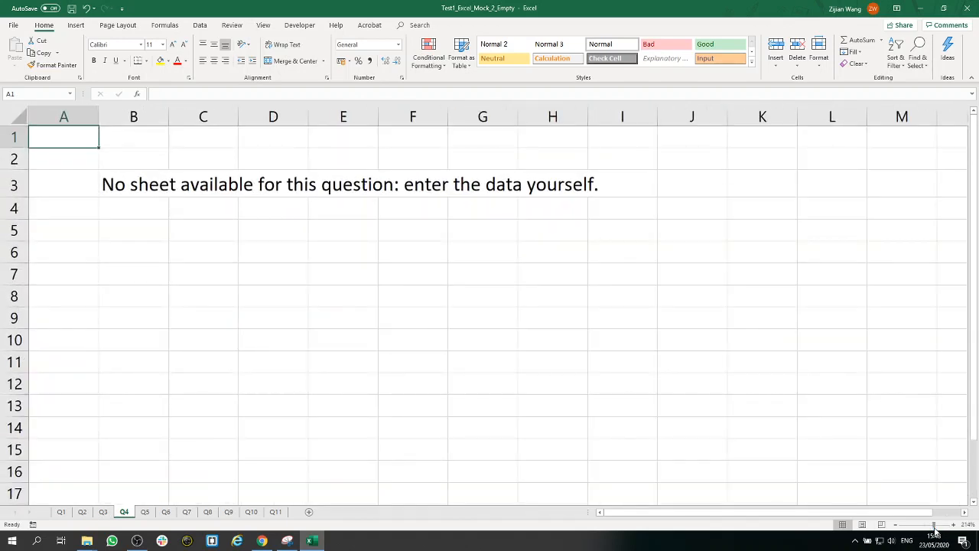
pyautogui.click(143, 231)
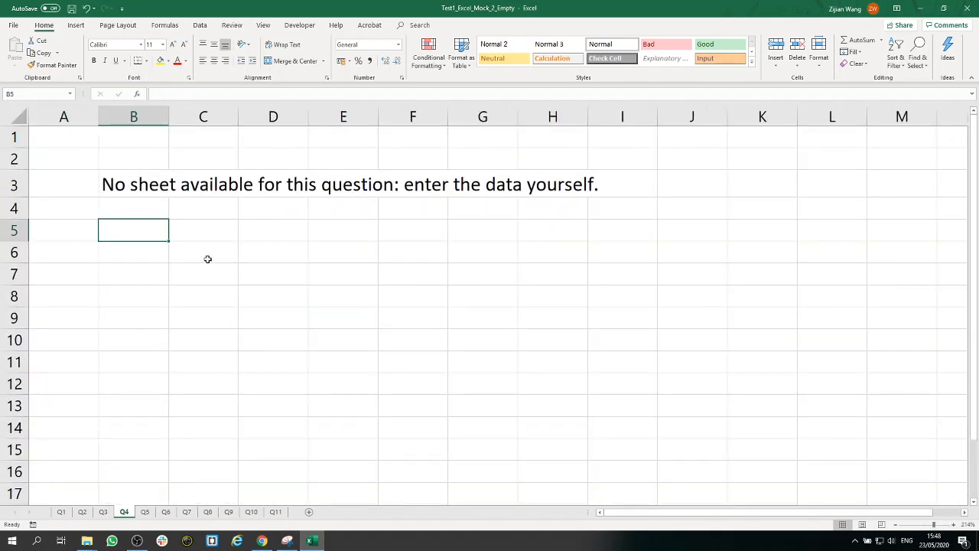
pyautogui.write('=')
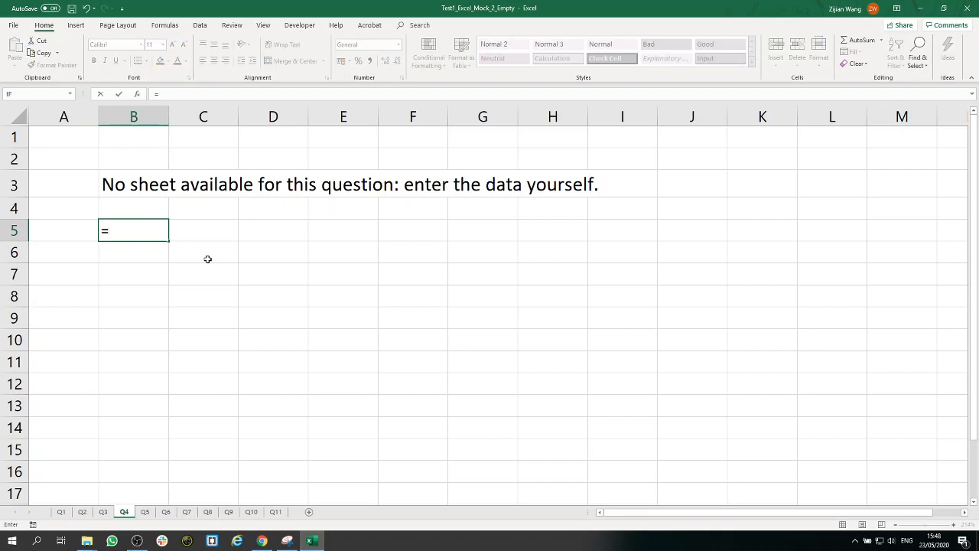
pyautogui.write('9/3*4+10')
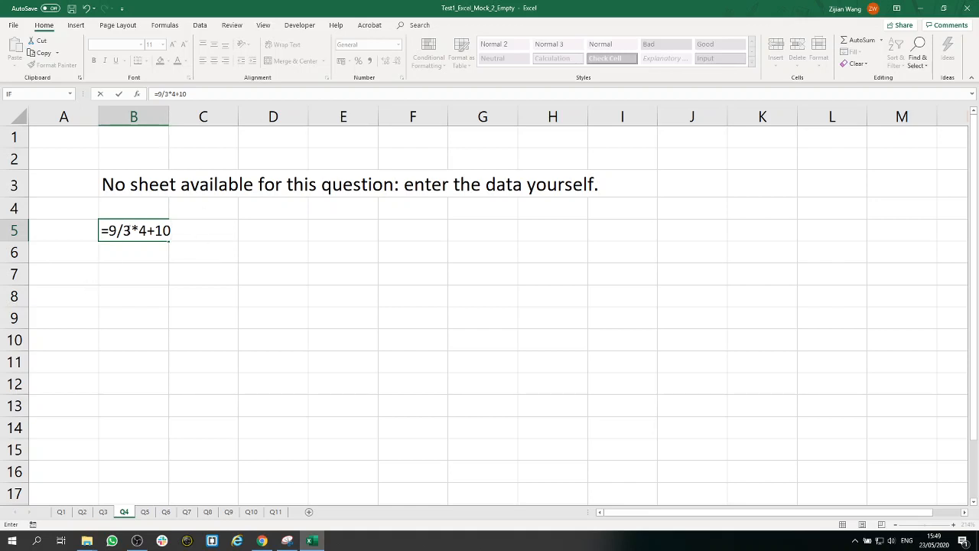
pyautogui.moveTo(131, 231); pyautogui.dragTo(108, 230)
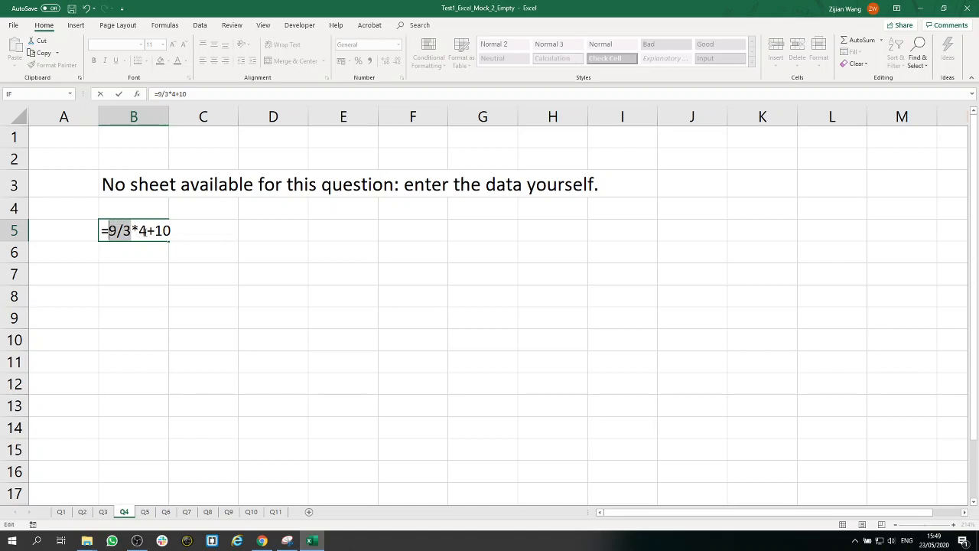
pyautogui.moveTo(143, 230); pyautogui.dragTo(109, 230)
pyautogui.moveTo(175, 230); pyautogui.dragTo(108, 230)
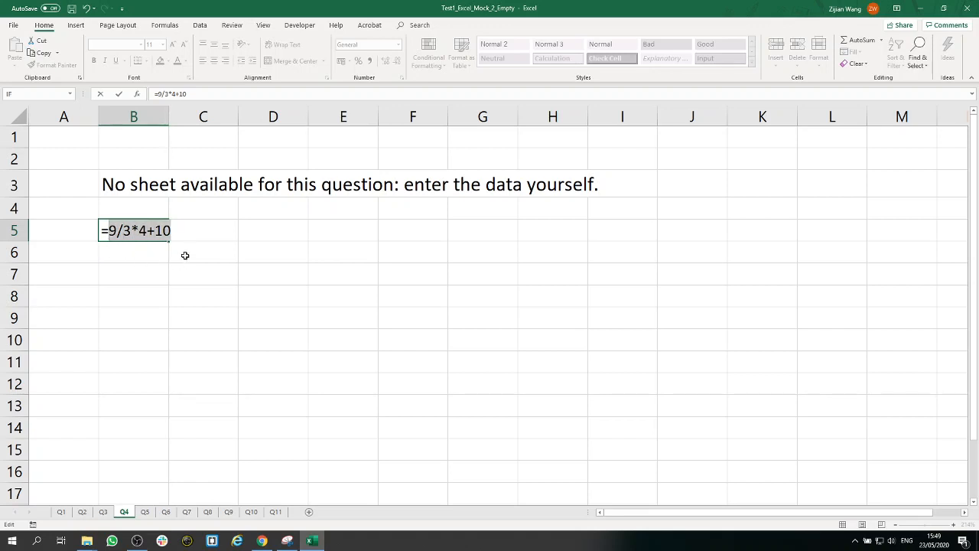
pyautogui.press('Return')
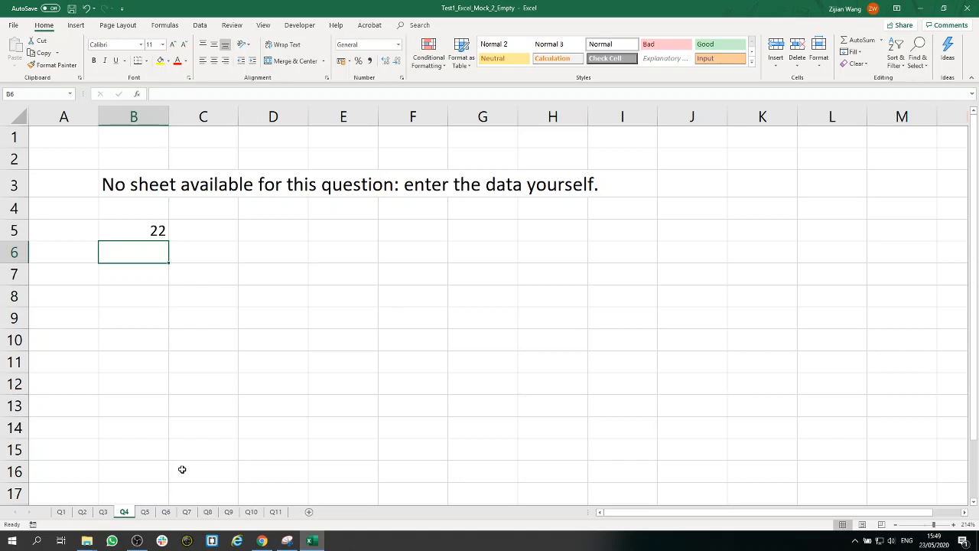
# On sheet Q5, examine the euro-dollar rate, the monthly payment and the monthly price table from January to December.
pyautogui.click(145, 512)
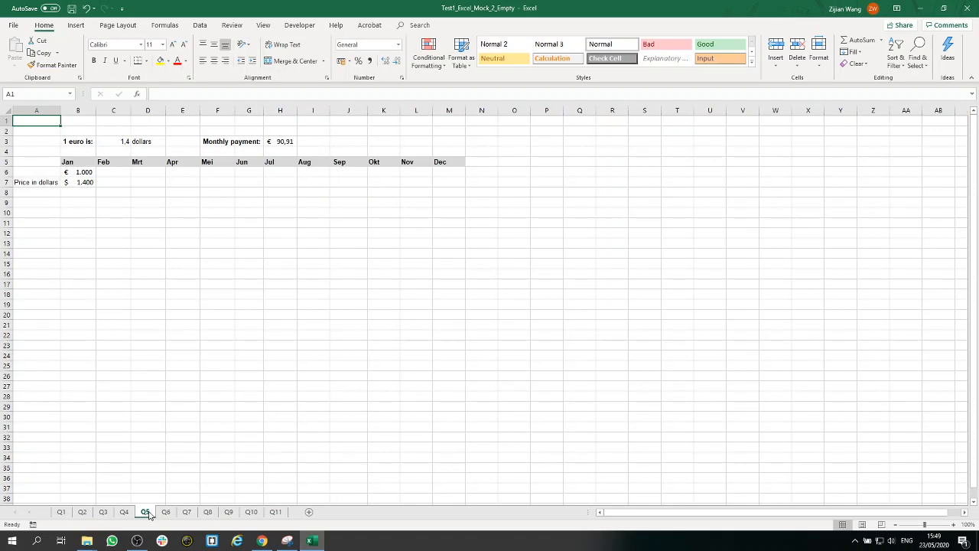
pyautogui.click(934, 525)
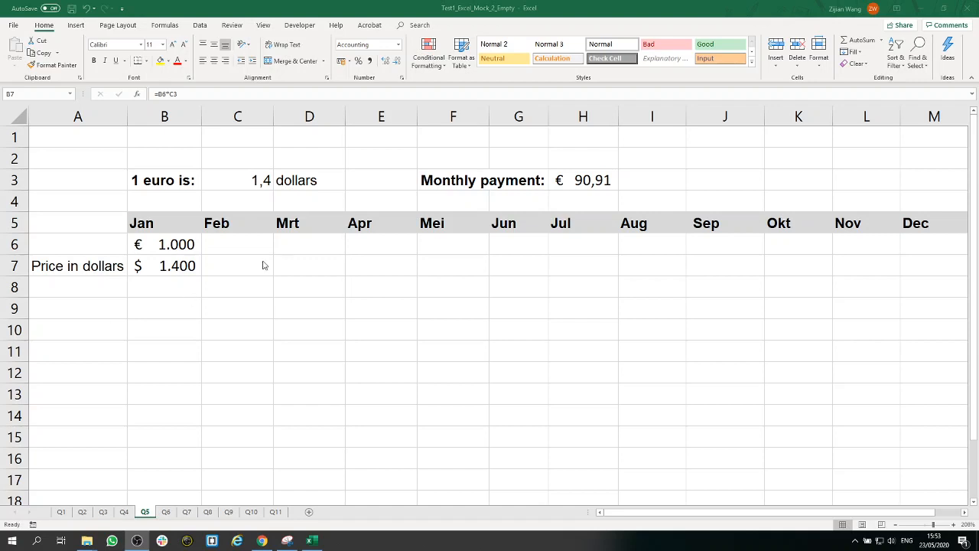
pyautogui.click(778, 516)
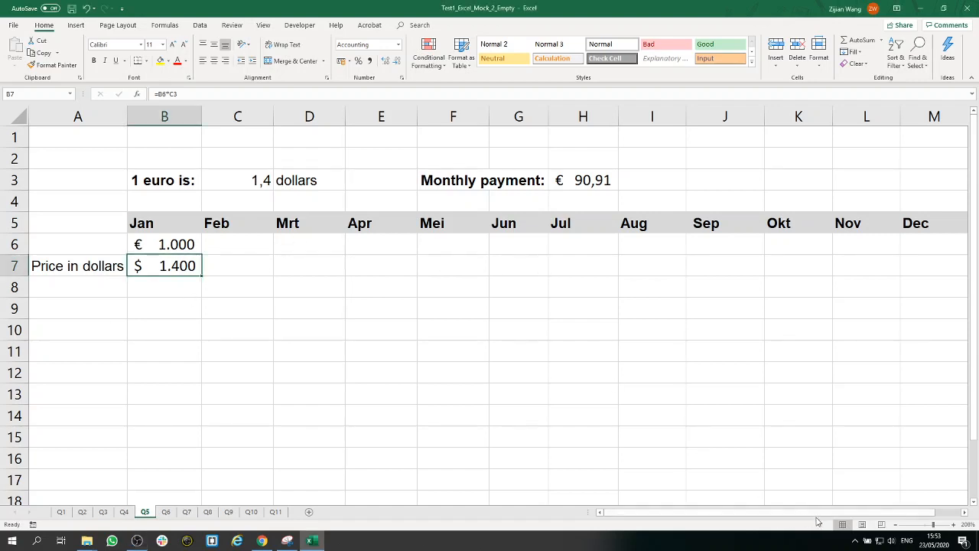
pyautogui.moveTo(818, 512); pyautogui.dragTo(697, 512)
pyautogui.click(168, 244)
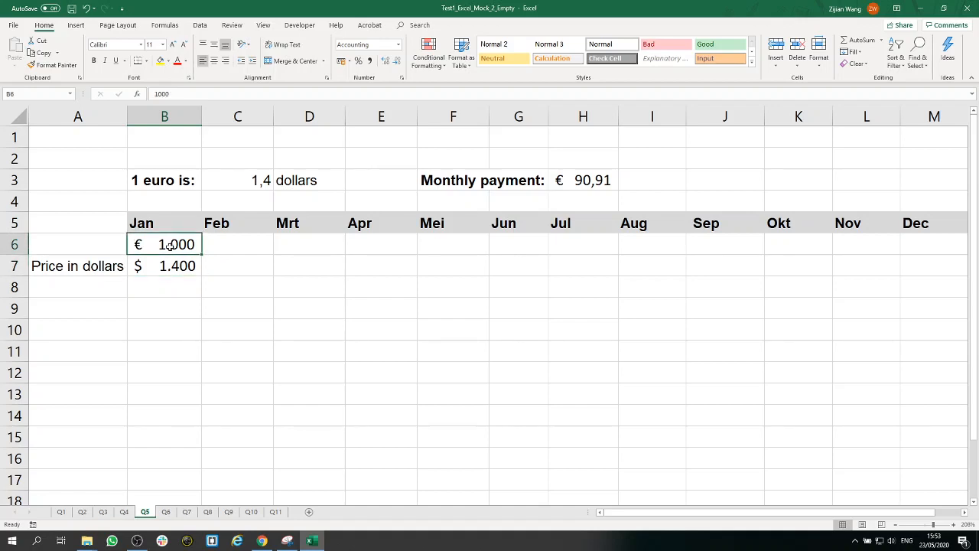
pyautogui.click(229, 245)
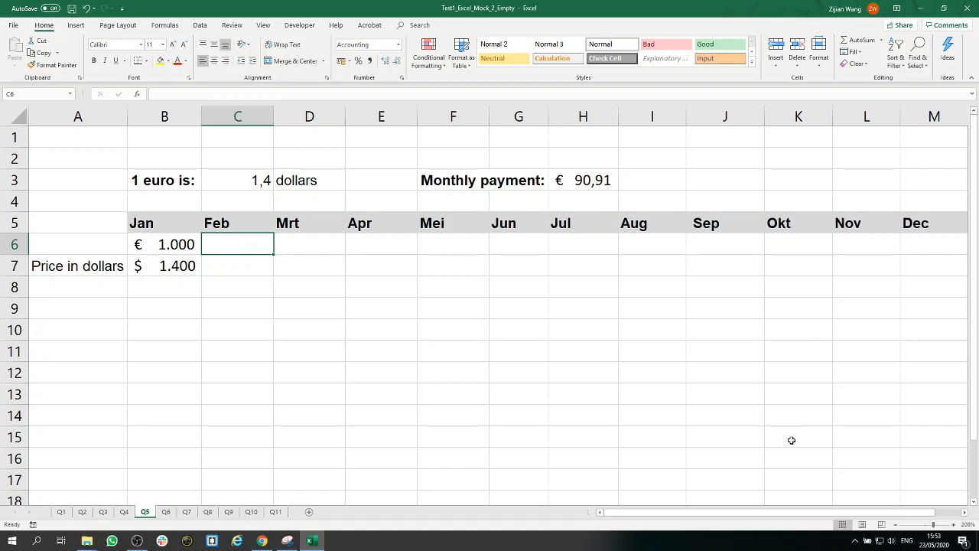
pyautogui.moveTo(800, 515); pyautogui.dragTo(697, 506)
pyautogui.click(842, 251)
# Calculate the February euro amount in C6 with the formula =B6-H3.
pyautogui.click(230, 242)
pyautogui.write('=')
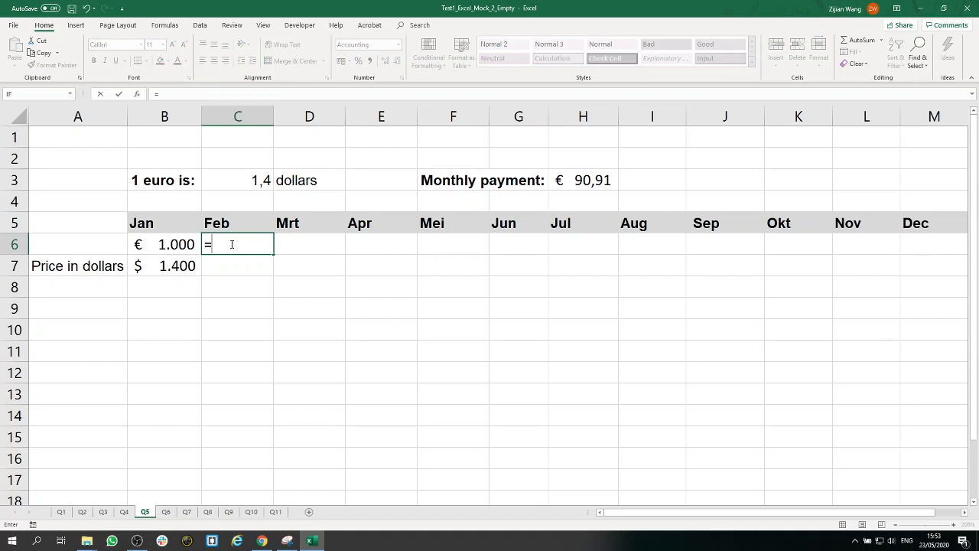
pyautogui.click(184, 244)
pyautogui.write('-')
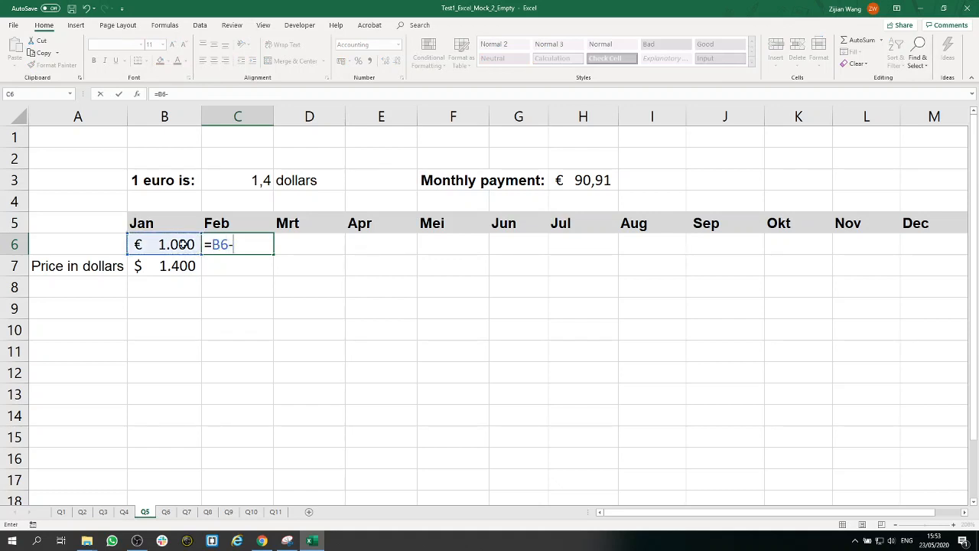
pyautogui.click(594, 180)
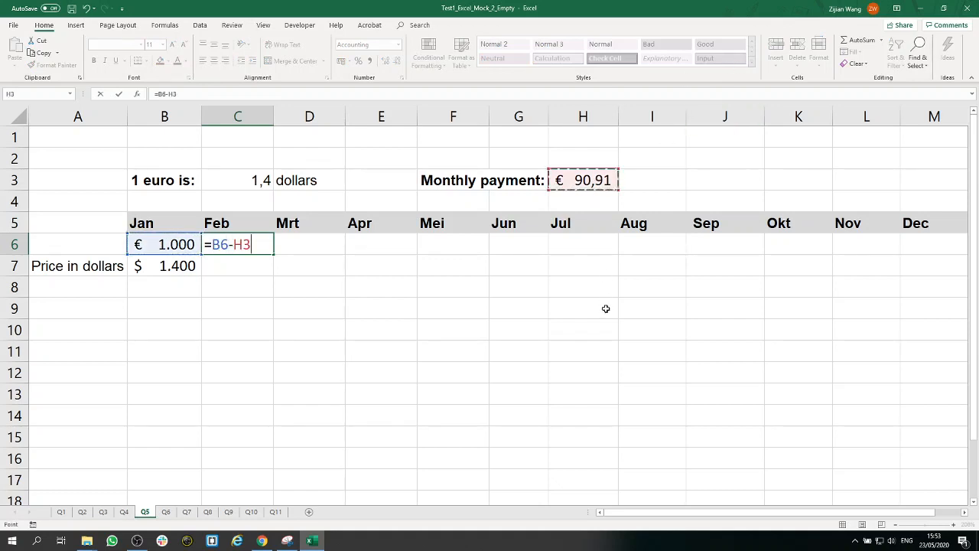
pyautogui.press('Return')
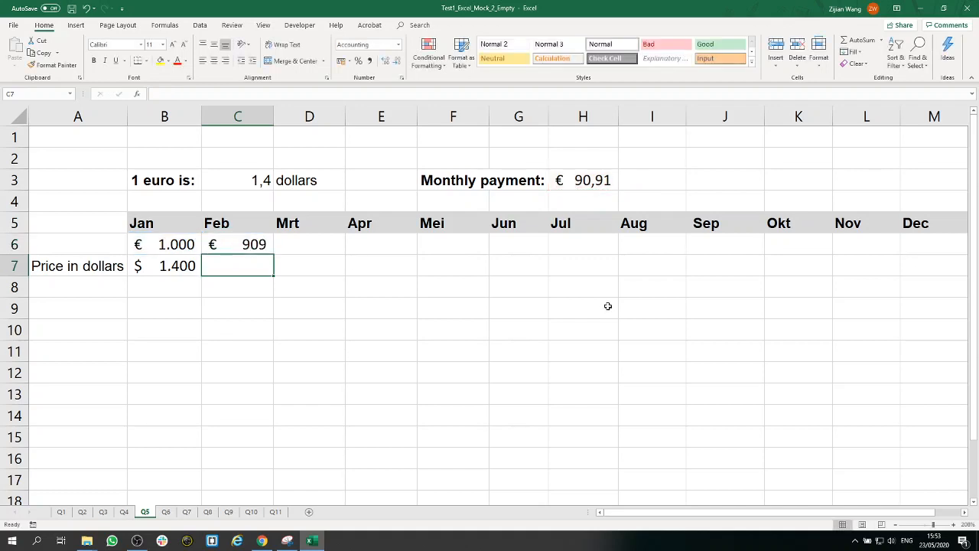
# Lock the column of the monthly payment reference in C6, making the formula =B6-$H3.
pyautogui.click(264, 245)
pyautogui.doubleClick(264, 245)
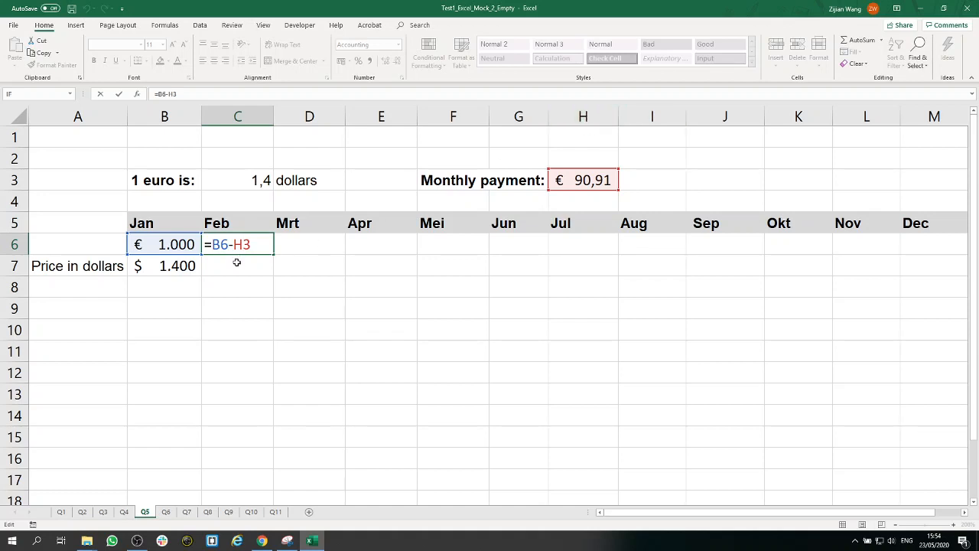
pyautogui.press('F4')
pyautogui.press('F4')
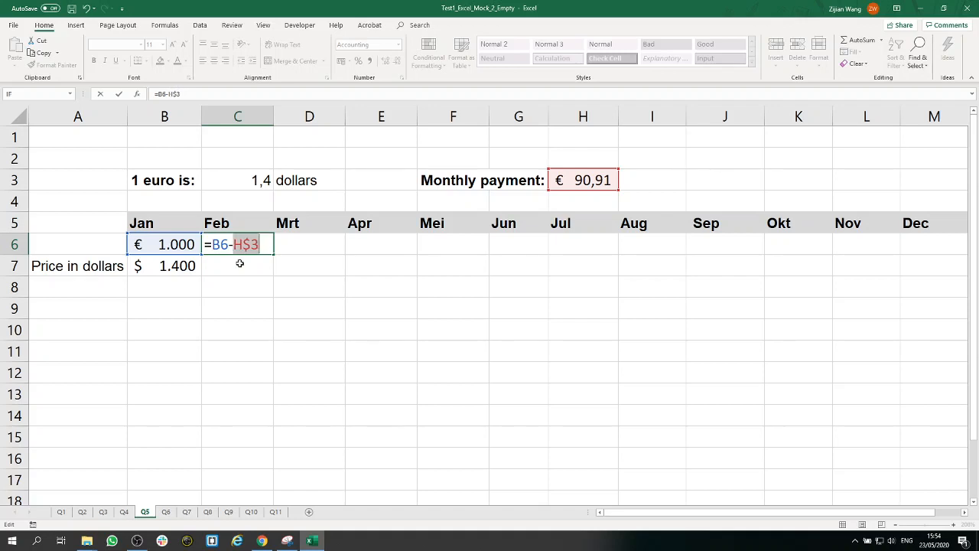
pyautogui.press('F4')
pyautogui.press('Return')
# Fill the C6 formula across row 6 through December in column M.
pyautogui.click(260, 246)
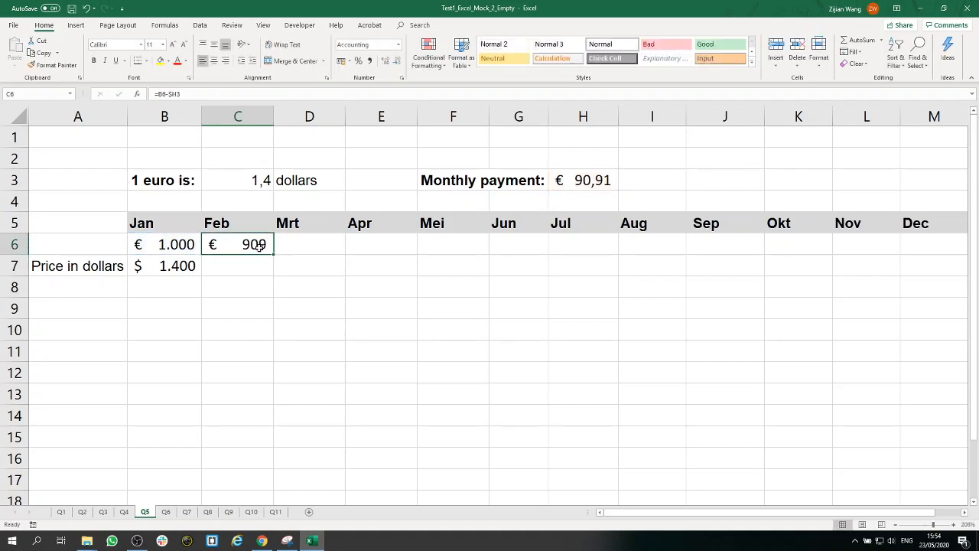
pyautogui.moveTo(272, 253); pyautogui.dragTo(772, 251)
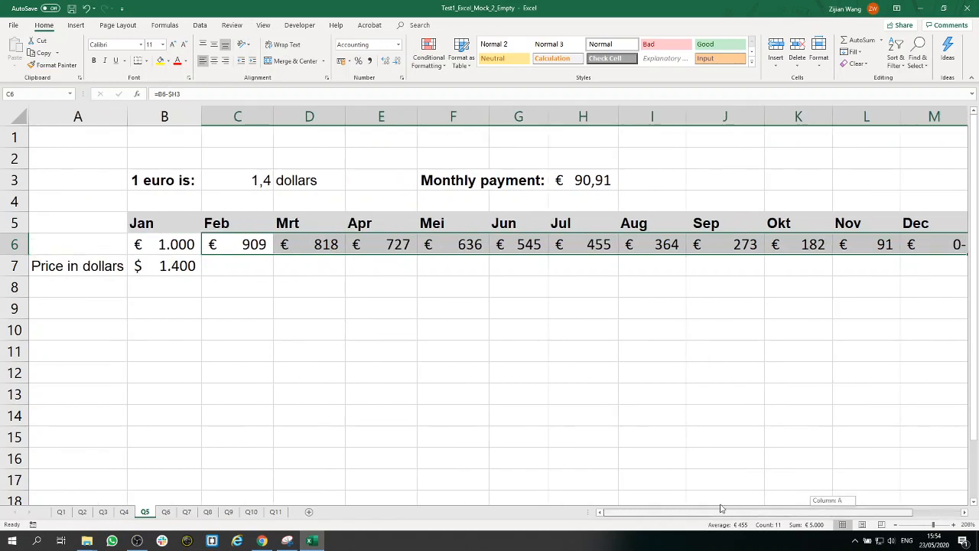
pyautogui.hscroll(-3, 720, 507)
# Review the February formula in C6 and the cells it refers to.
pyautogui.click(238, 249)
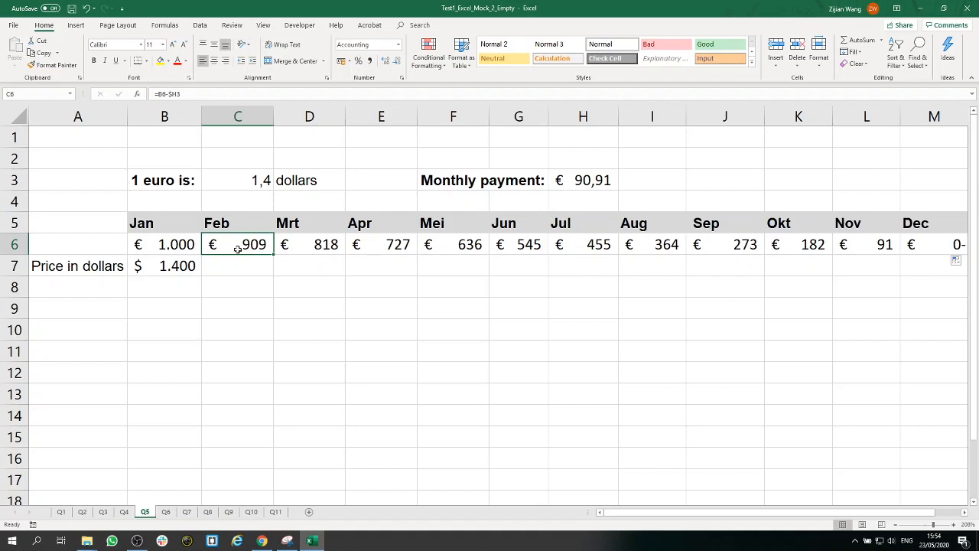
pyautogui.doubleClick(249, 241)
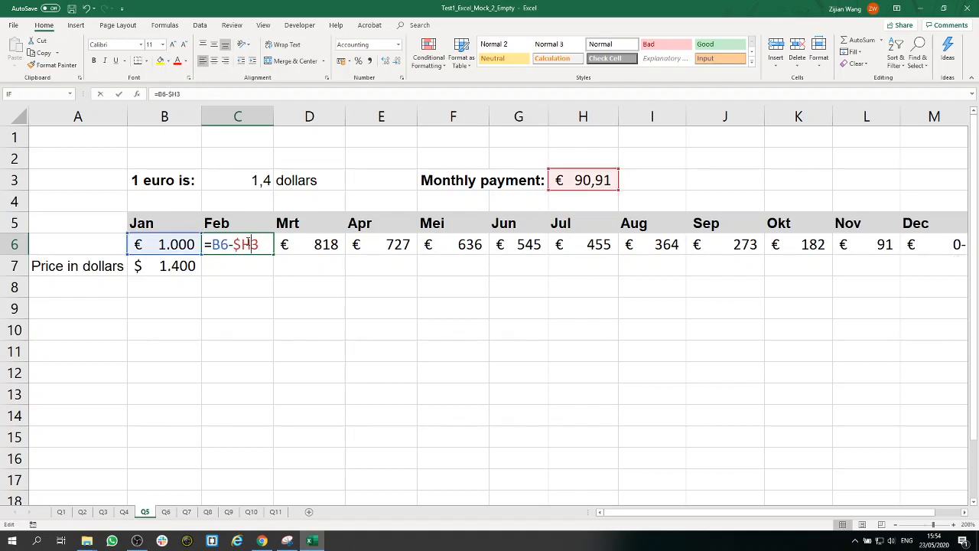
pyautogui.moveTo(257, 244); pyautogui.dragTo(205, 245)
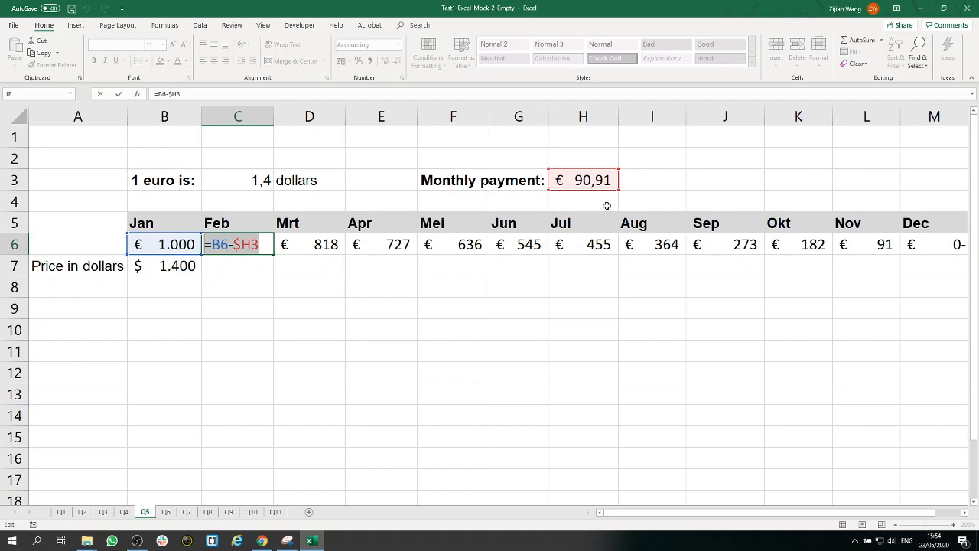
pyautogui.press('Return')
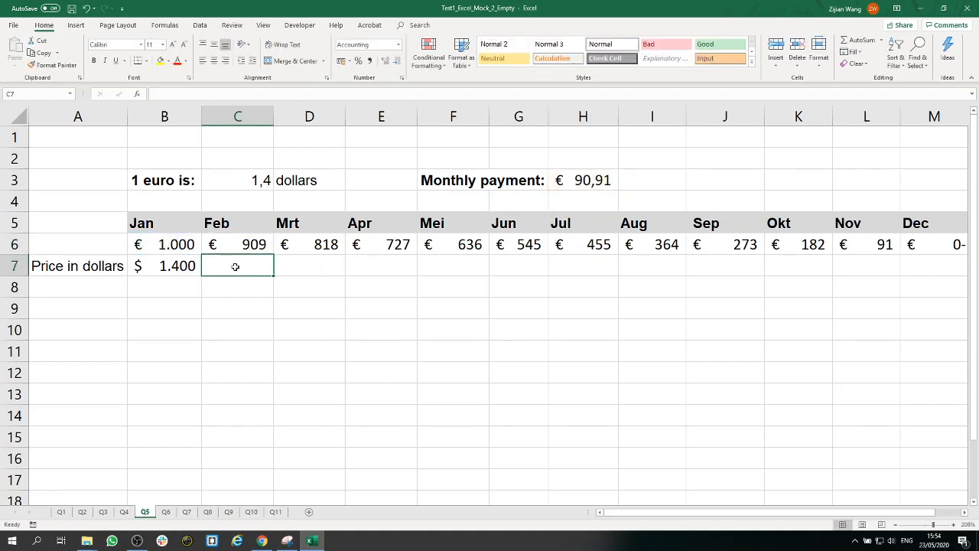
pyautogui.moveTo(238, 267); pyautogui.dragTo(81, 266)
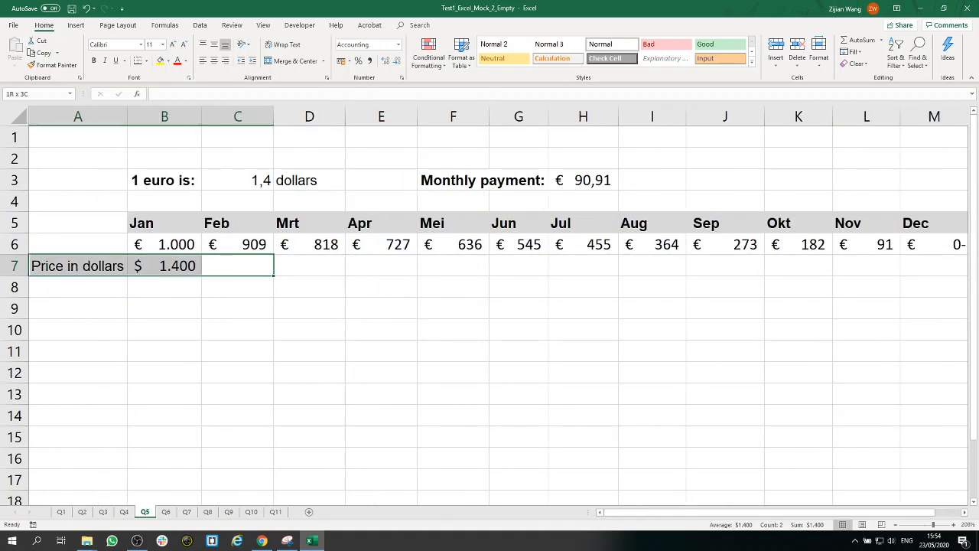
pyautogui.click(248, 270)
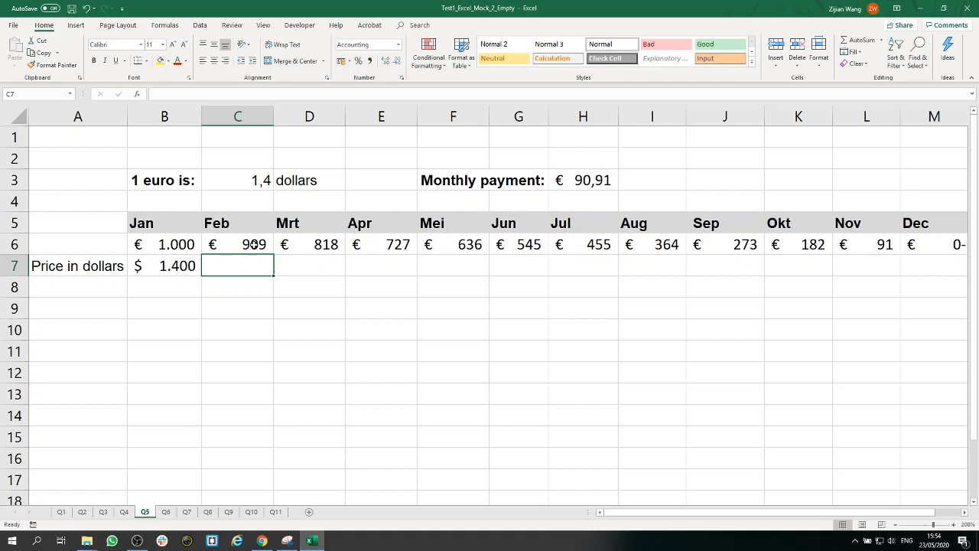
pyautogui.click(15, 265)
pyautogui.click(225, 295)
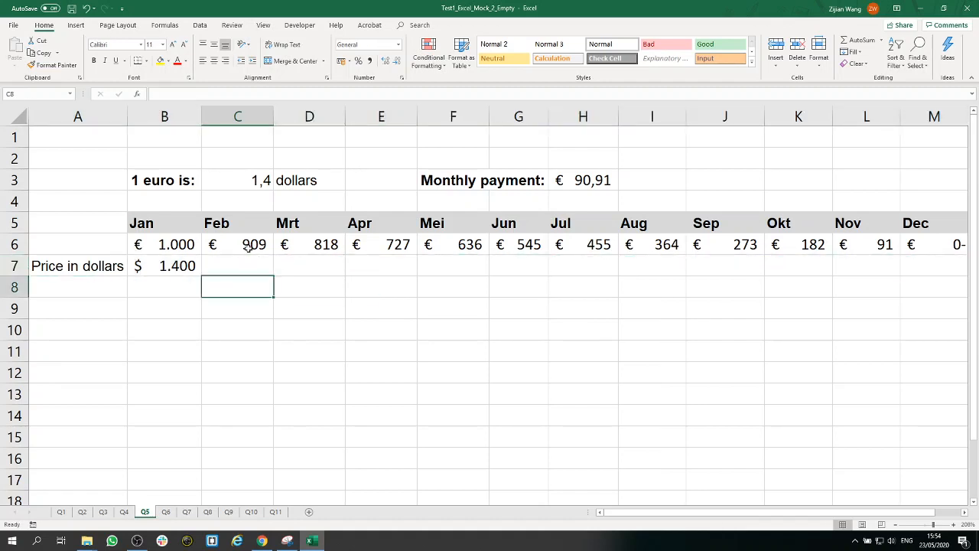
# Open sheet Q6 and examine the monthly counts of each hairdresser service and the price per service.
pyautogui.click(166, 512)
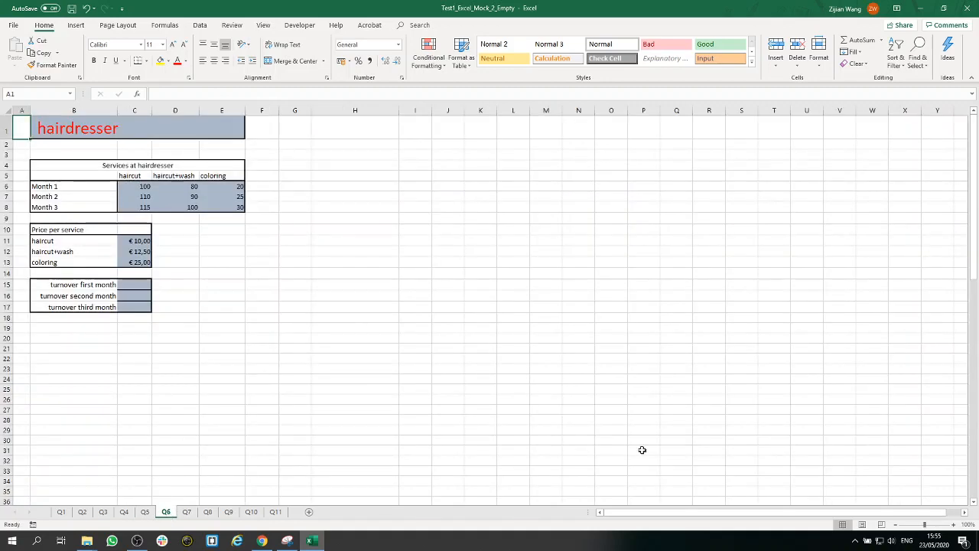
pyautogui.moveTo(924, 525); pyautogui.dragTo(933, 526)
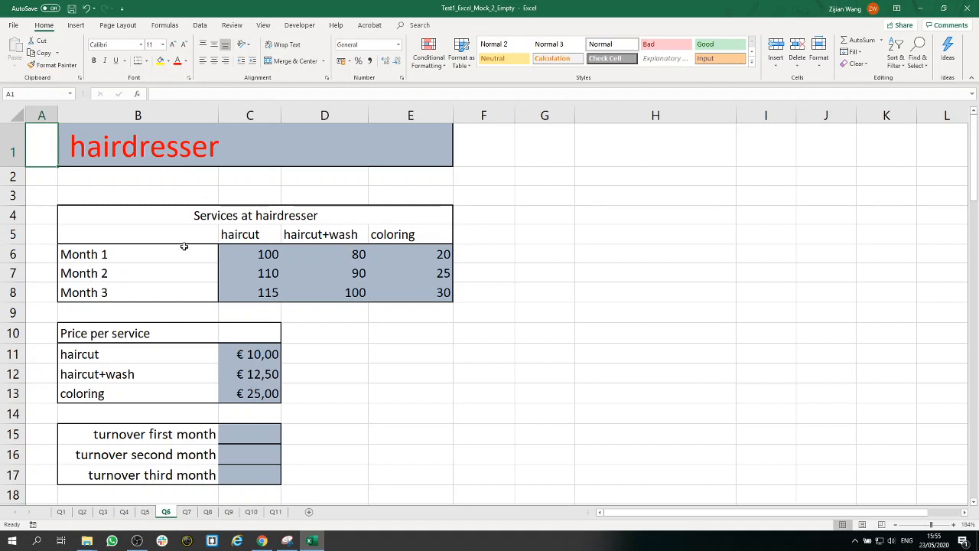
pyautogui.moveTo(183, 250); pyautogui.dragTo(175, 289)
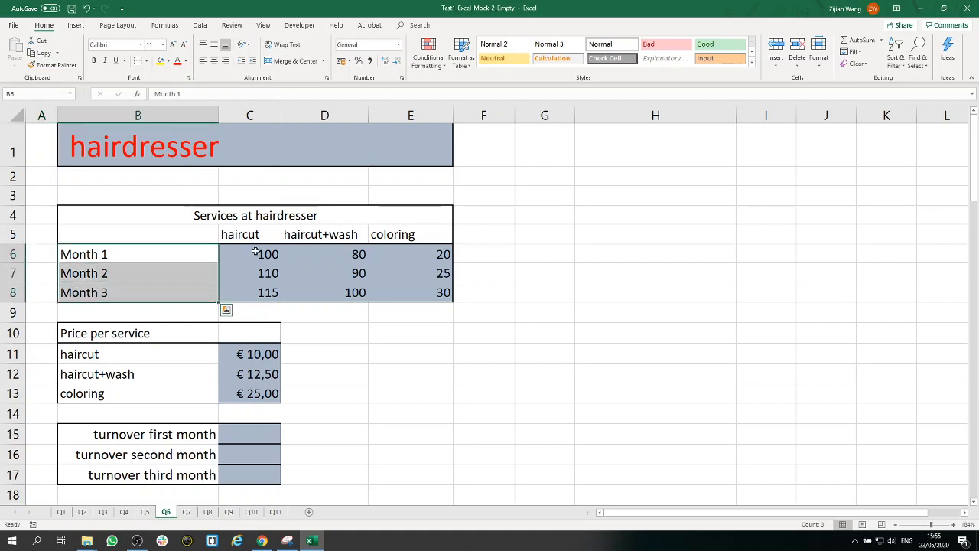
pyautogui.moveTo(257, 253); pyautogui.dragTo(253, 300)
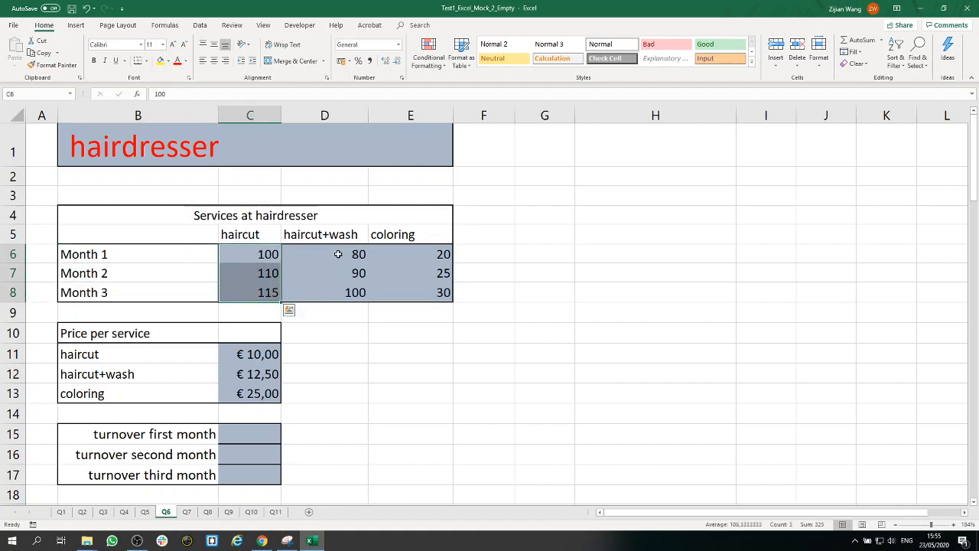
pyautogui.moveTo(338, 254); pyautogui.dragTo(338, 284)
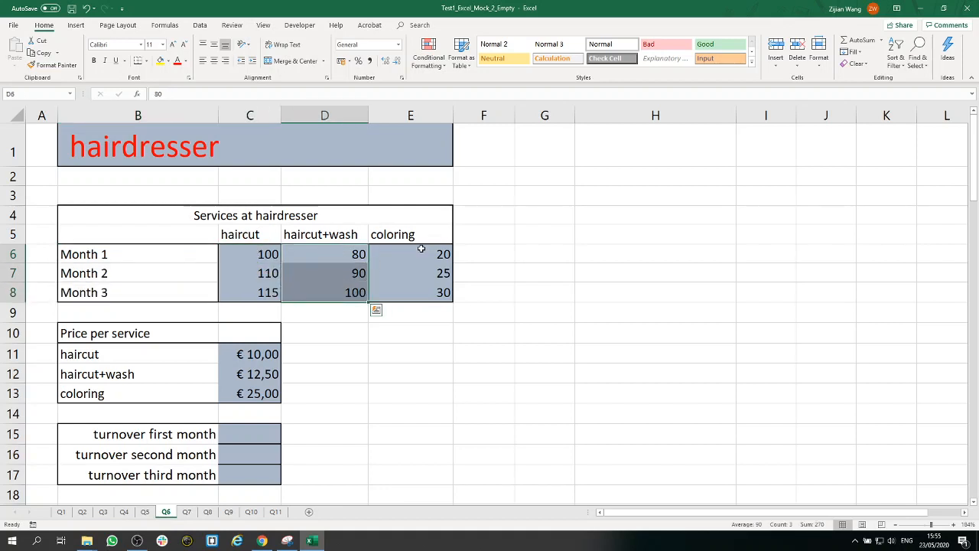
pyautogui.moveTo(421, 248); pyautogui.dragTo(424, 288)
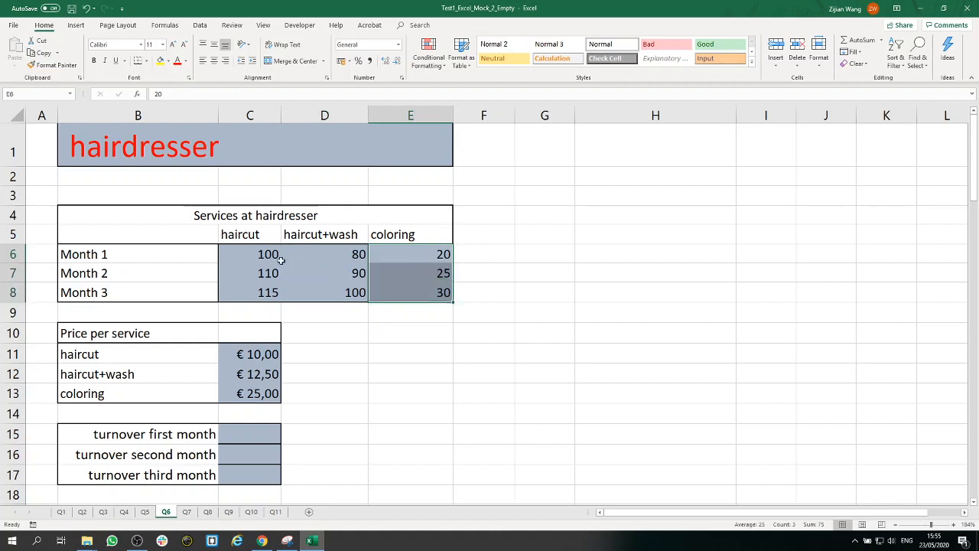
pyautogui.click(260, 356)
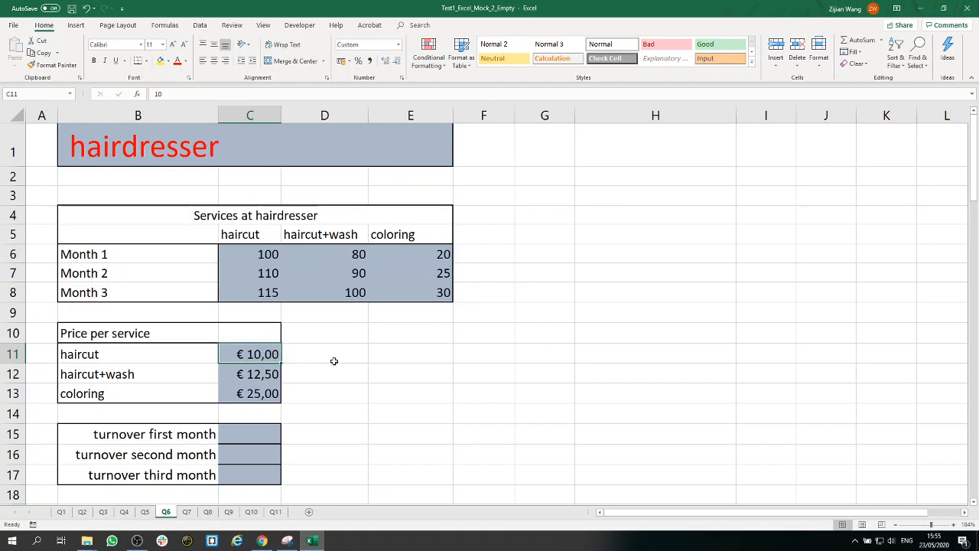
pyautogui.click(263, 381)
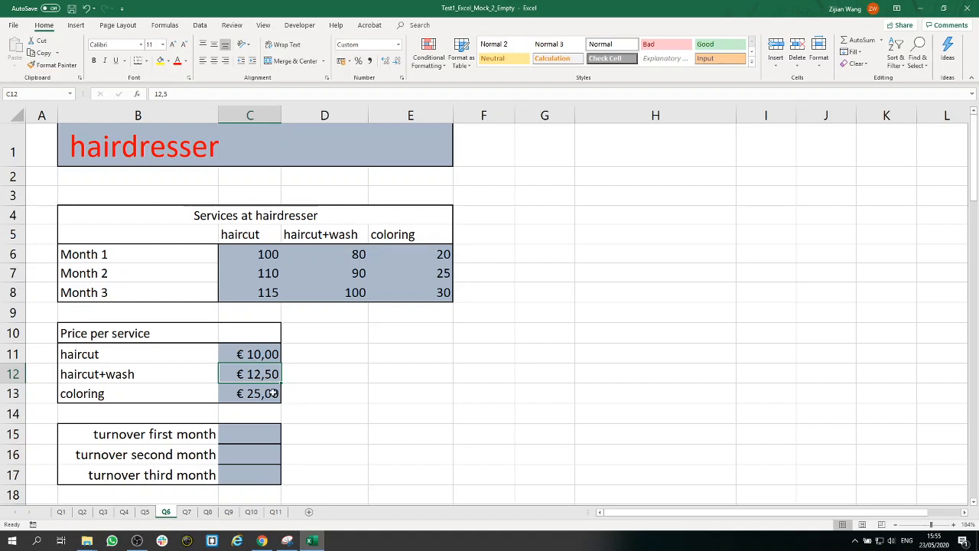
pyautogui.click(275, 394)
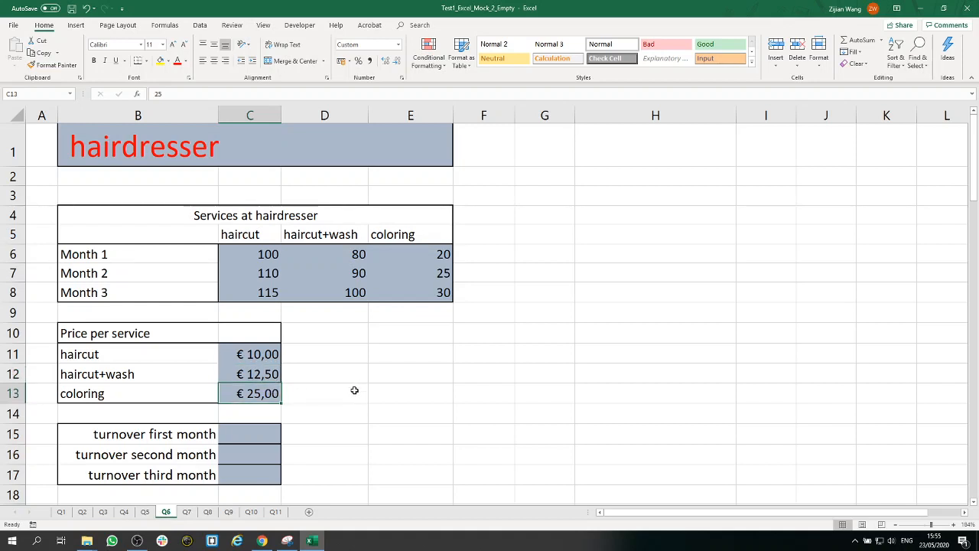
# Calculate the first month's turnover in C15 with the formula =C6*C11+D6*C12+E6*C13 and fit column C to its contents.
pyautogui.click(272, 443)
pyautogui.doubleClick(242, 441)
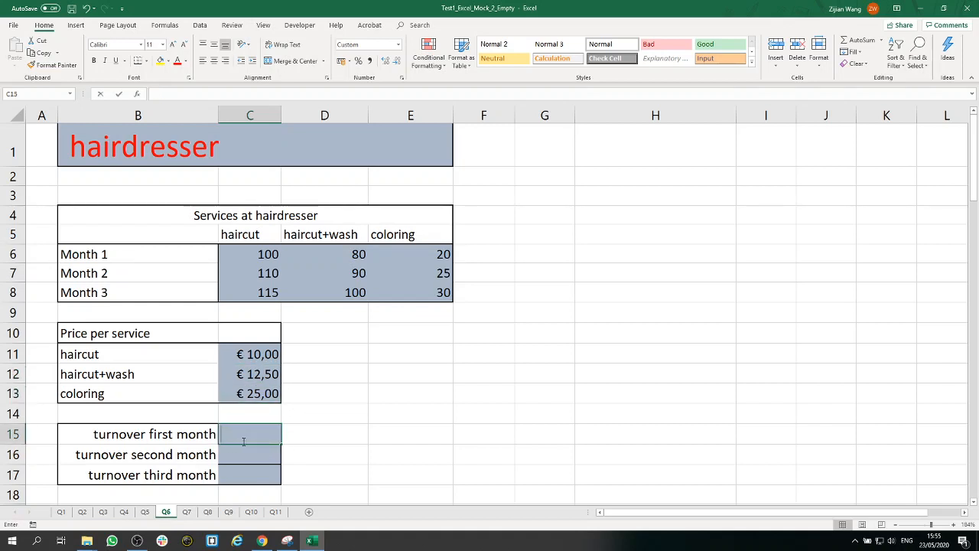
pyautogui.write('=')
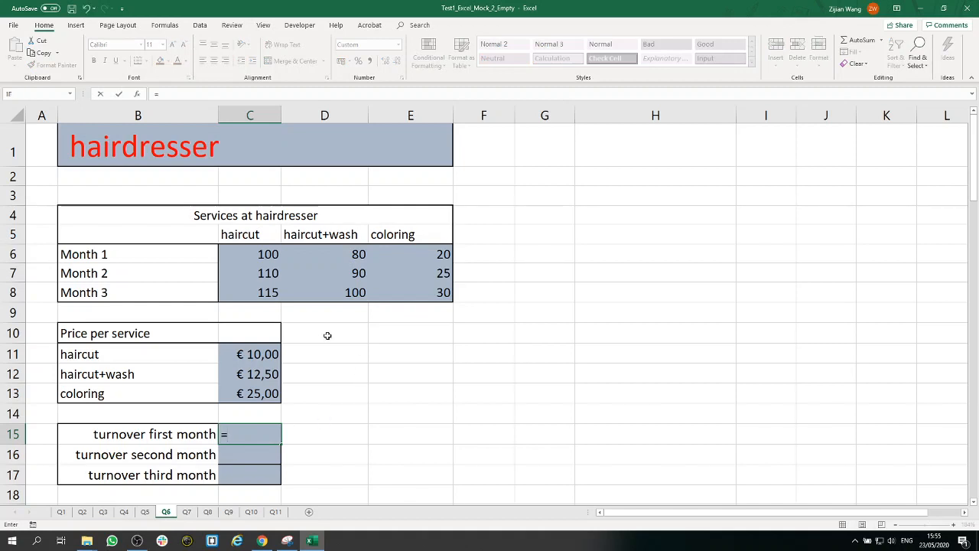
pyautogui.click(261, 255)
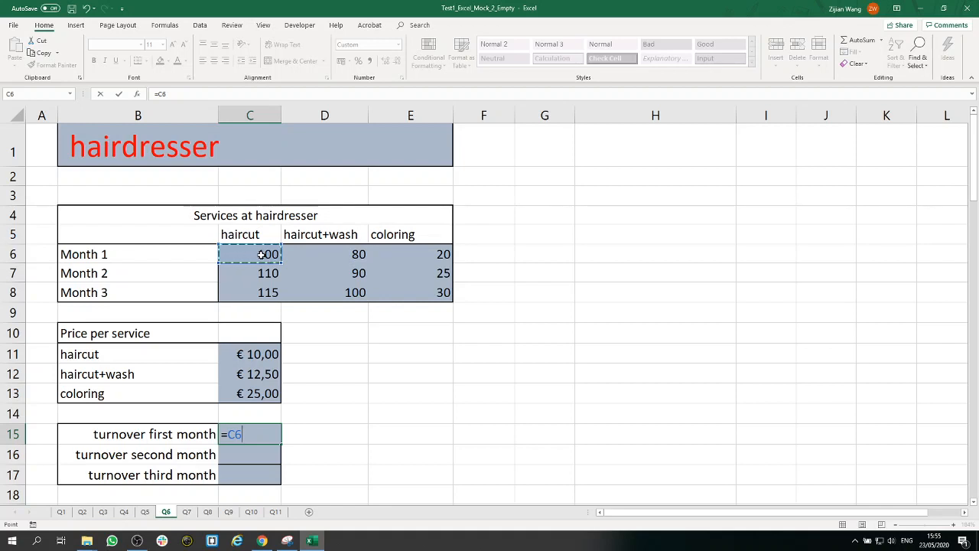
pyautogui.write('*')
pyautogui.click(261, 356)
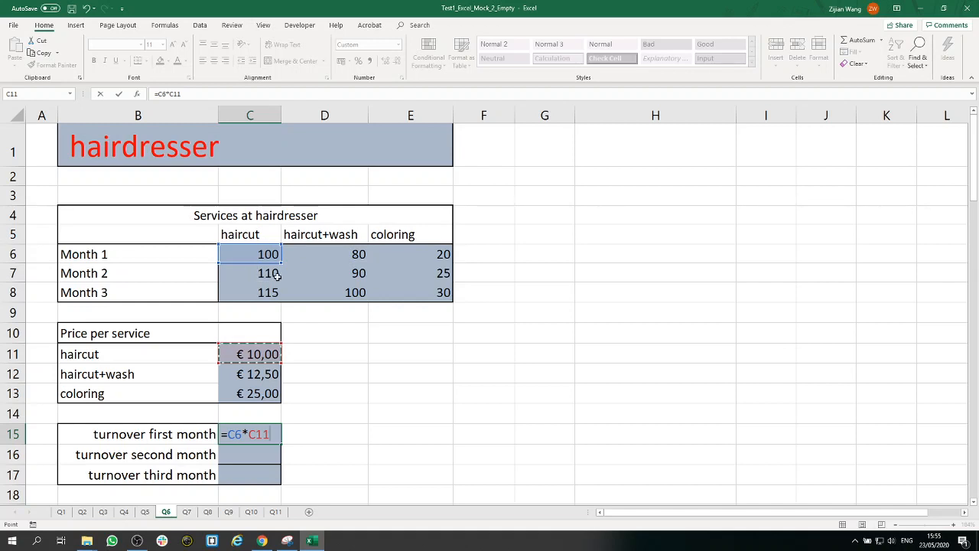
pyautogui.write('+')
pyautogui.click(354, 254)
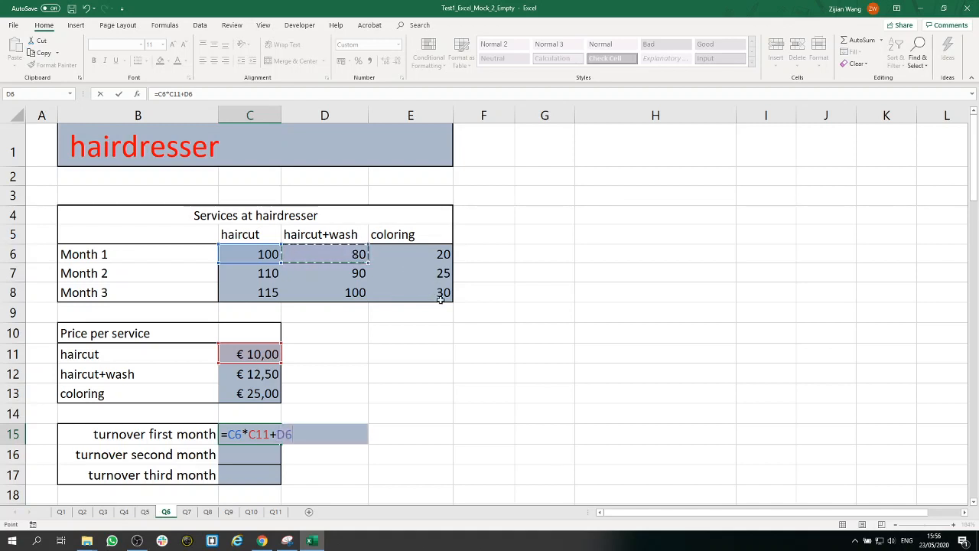
pyautogui.write('*')
pyautogui.click(271, 375)
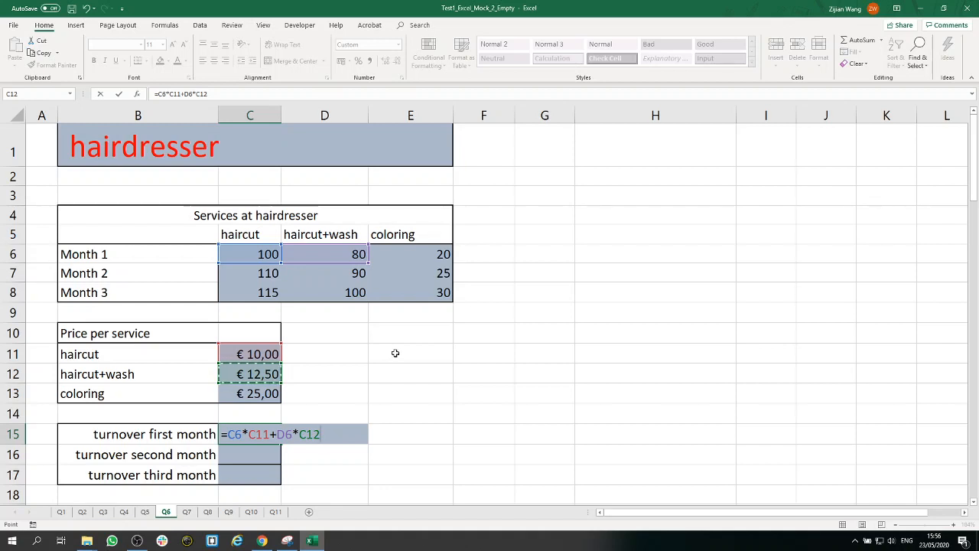
pyautogui.write('+')
pyautogui.click(435, 256)
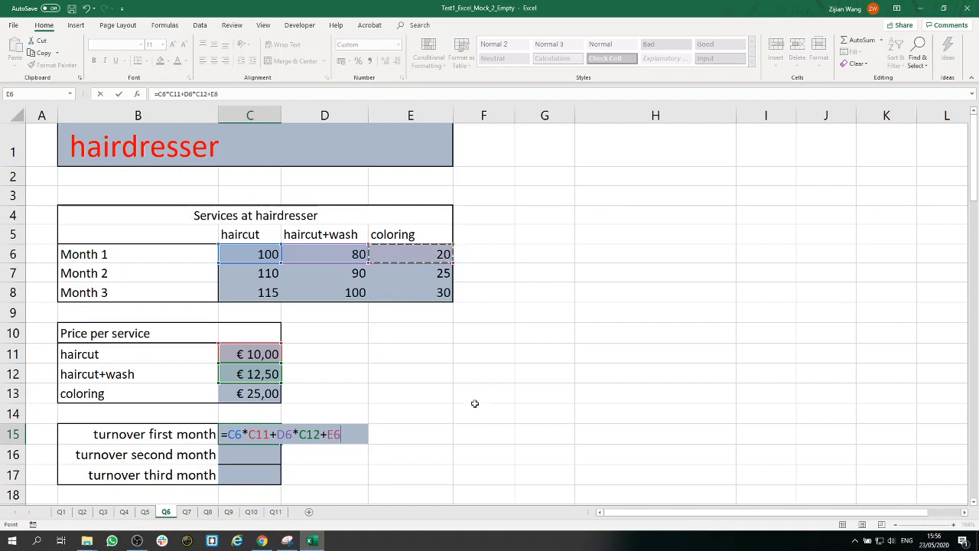
pyautogui.write('*')
pyautogui.click(263, 398)
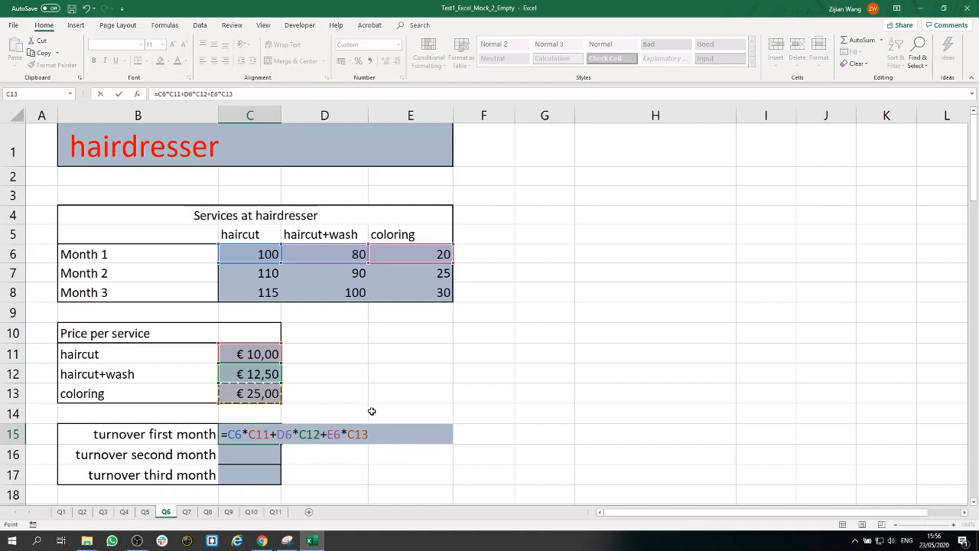
pyautogui.press('Return')
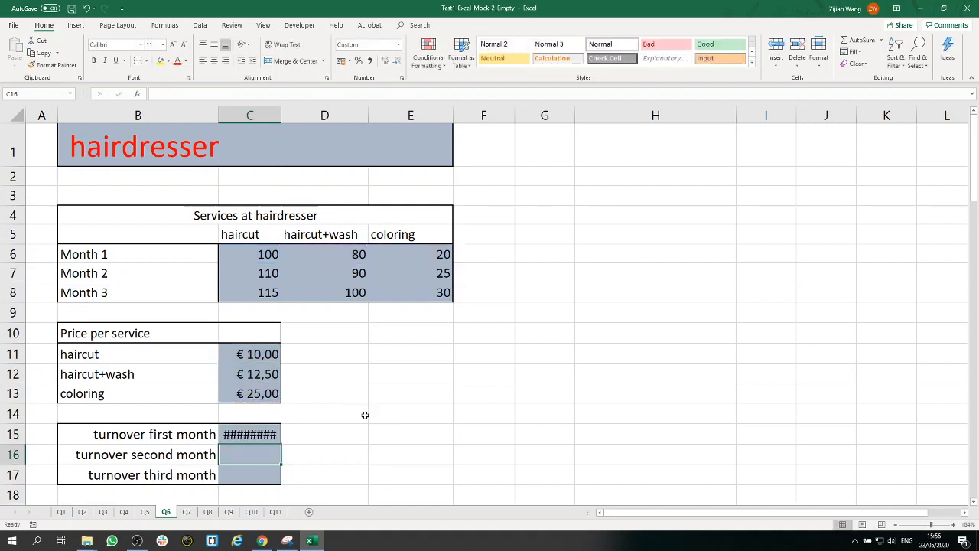
pyautogui.doubleClick(283, 113)
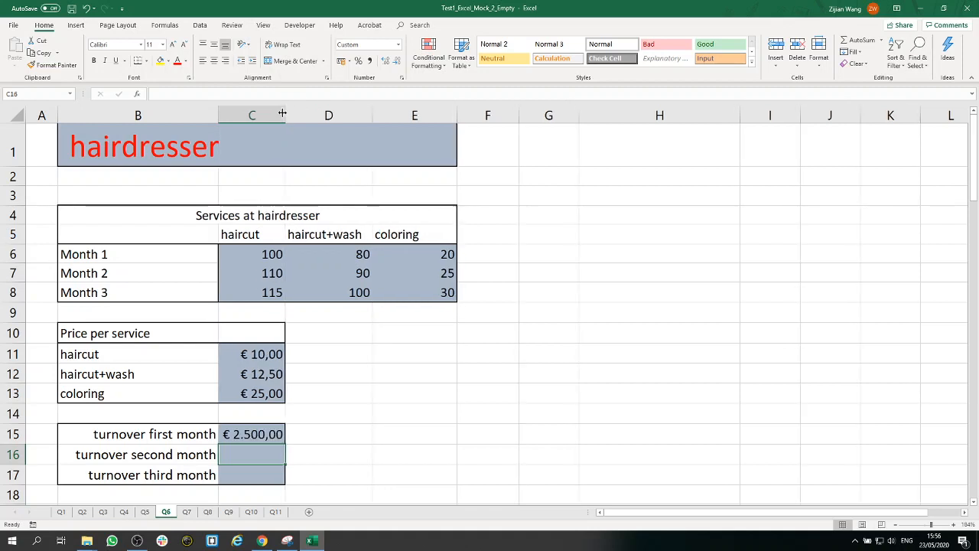
# Try filling the turnover formula from C15 down to C17 with column C refitted, and undo both changes.
pyautogui.click(272, 431)
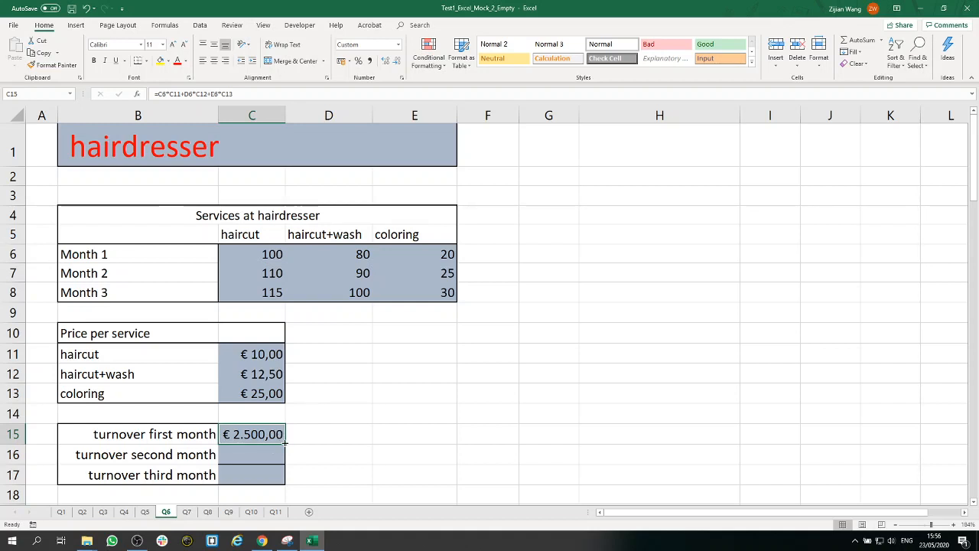
pyautogui.moveTo(283, 442); pyautogui.dragTo(280, 477)
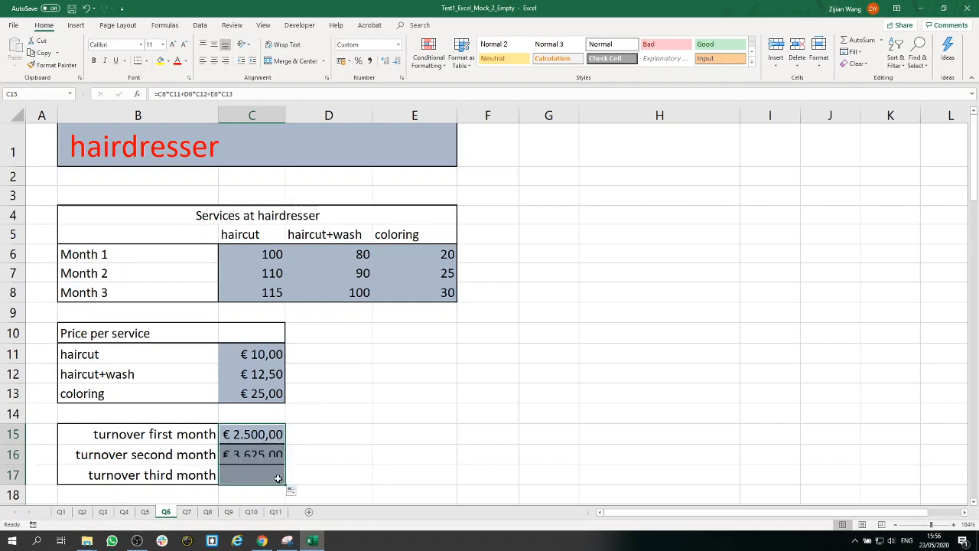
pyautogui.doubleClick(286, 115)
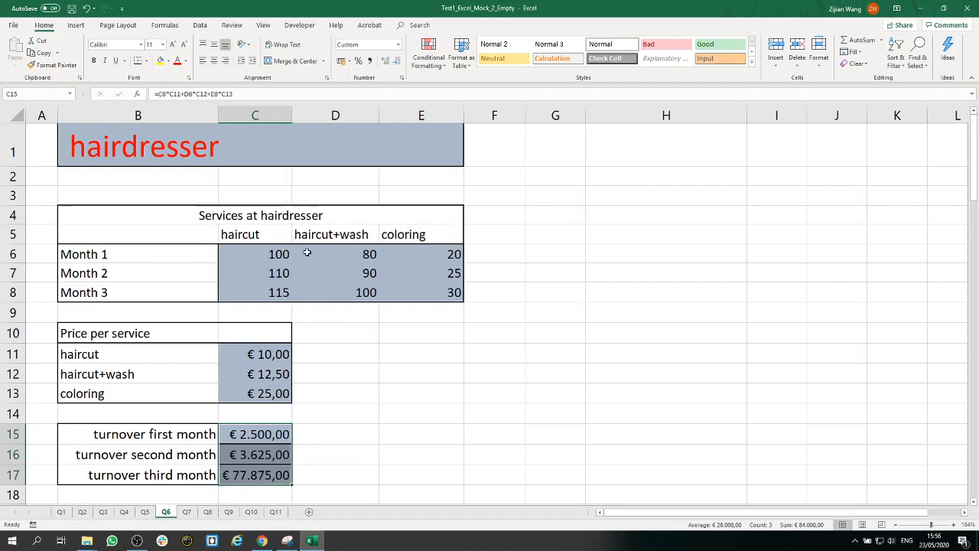
pyautogui.click(282, 479)
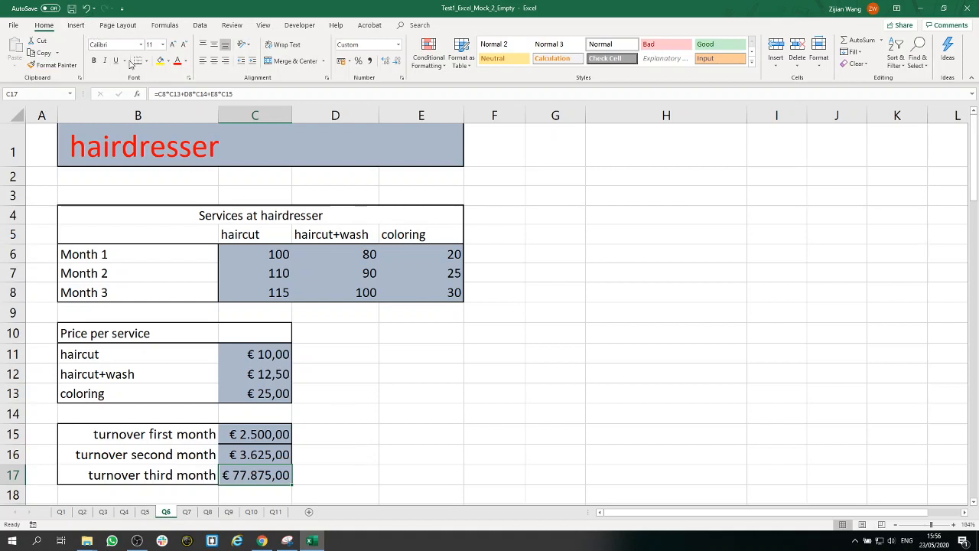
pyautogui.click(86, 8)
pyautogui.click(86, 9)
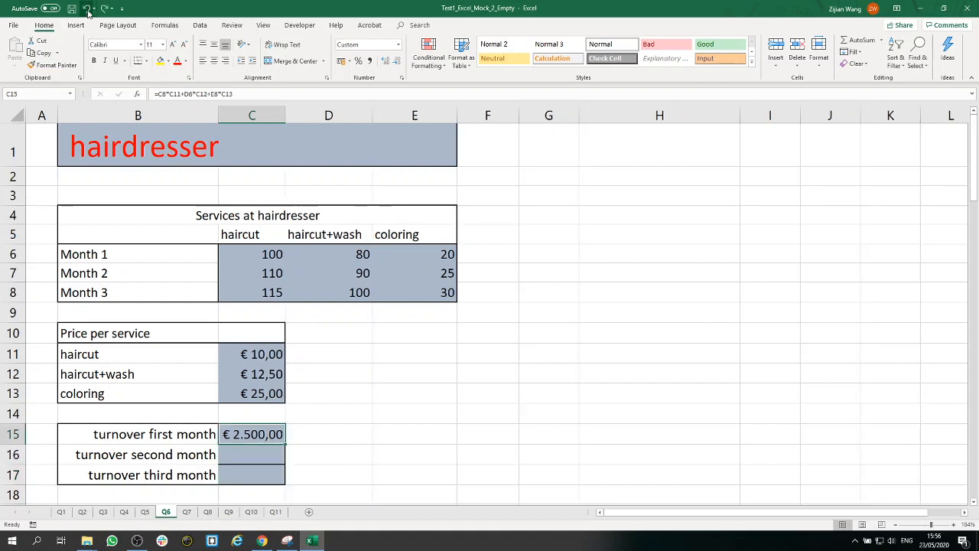
# Lock the rows of the three price references in C15, making the formula =C6*C$11+D6*C$12+E6*C$13.
pyautogui.doubleClick(274, 434)
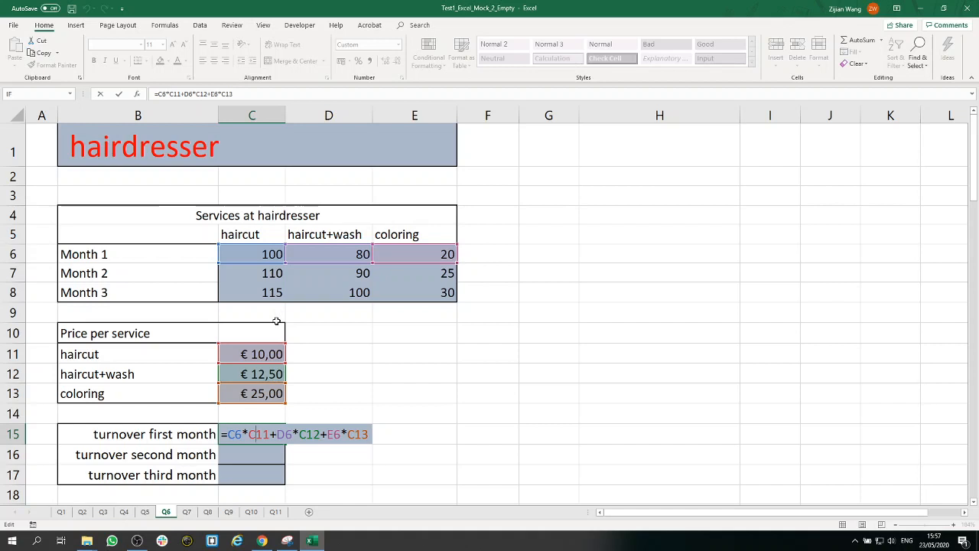
pyautogui.press('F4')
pyautogui.press('F4')
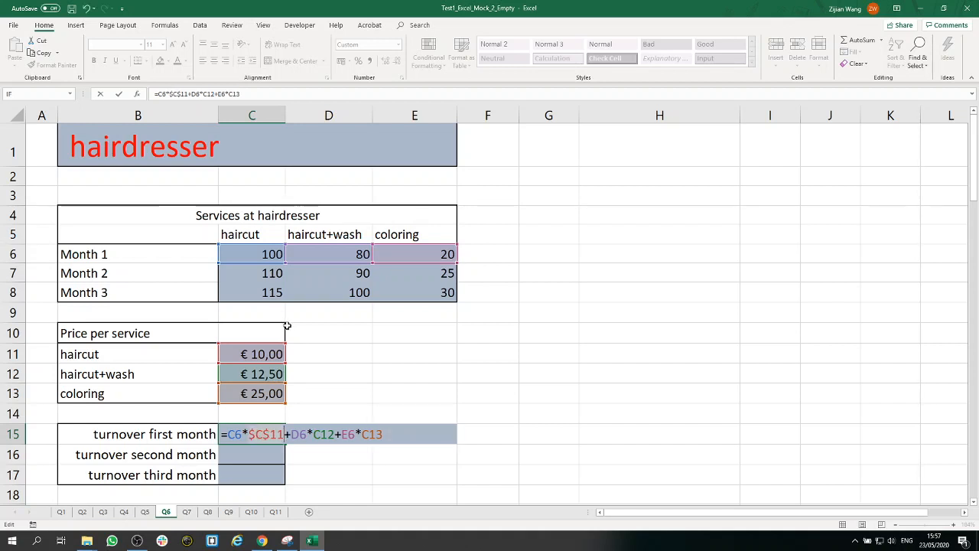
pyautogui.click(318, 434)
pyautogui.press('F4')
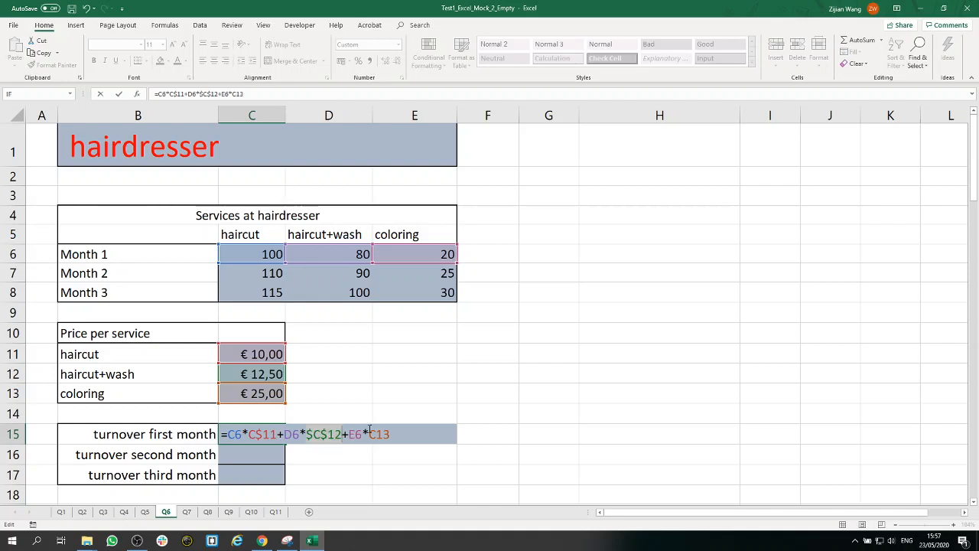
pyautogui.press('F4')
pyautogui.click(369, 434)
pyautogui.press('F4')
pyautogui.press('F4')
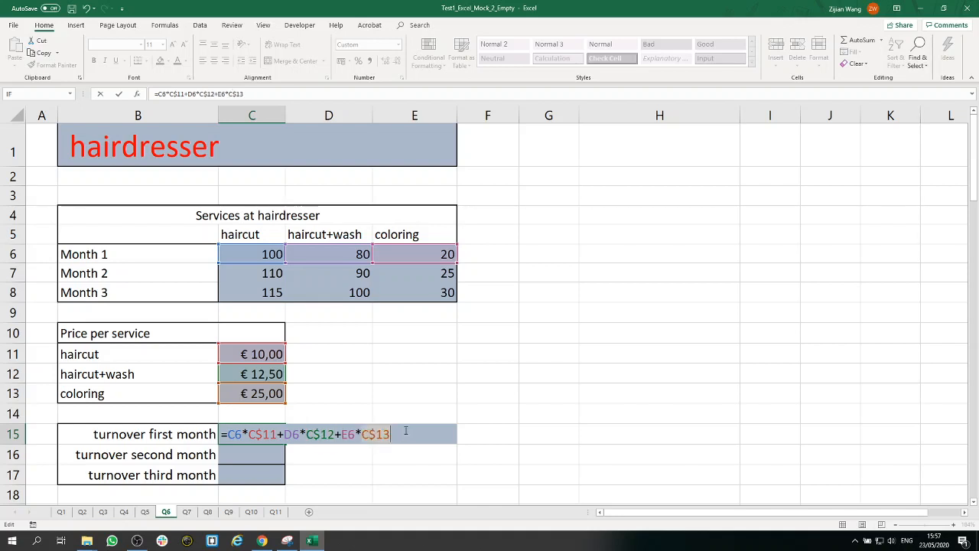
pyautogui.press('Return')
# Fill the C15 turnover formula down to C17 for the second and third months, and review the references in C15.
pyautogui.click(264, 435)
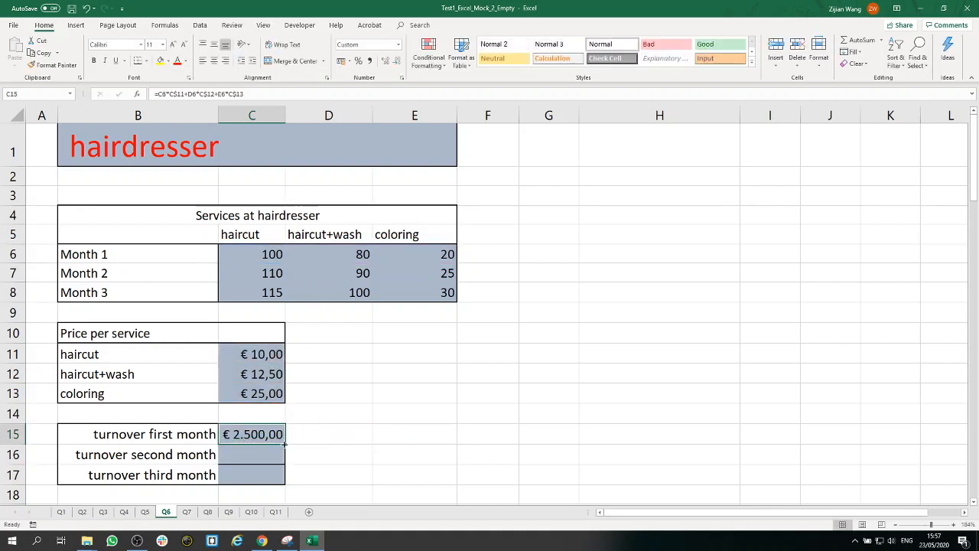
pyautogui.moveTo(285, 444); pyautogui.dragTo(286, 476)
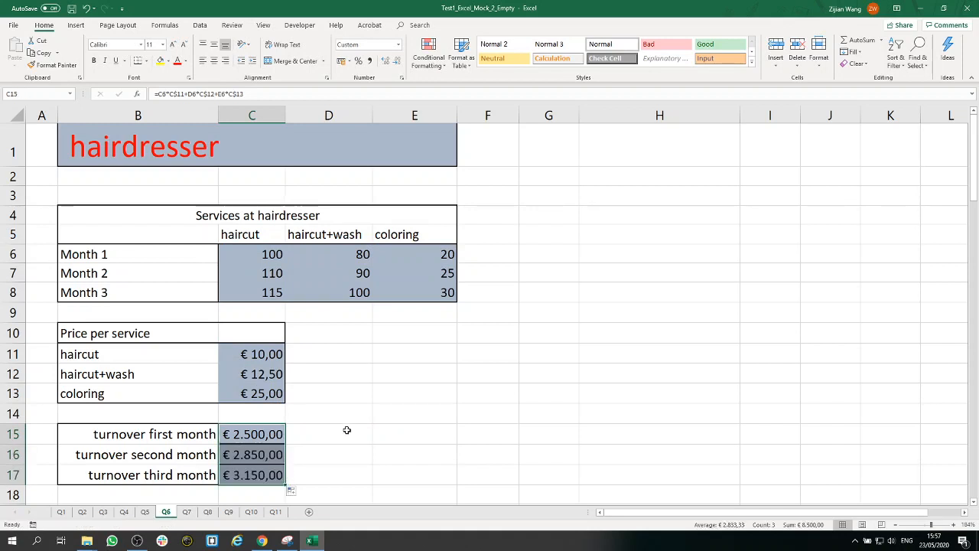
pyautogui.doubleClick(275, 433)
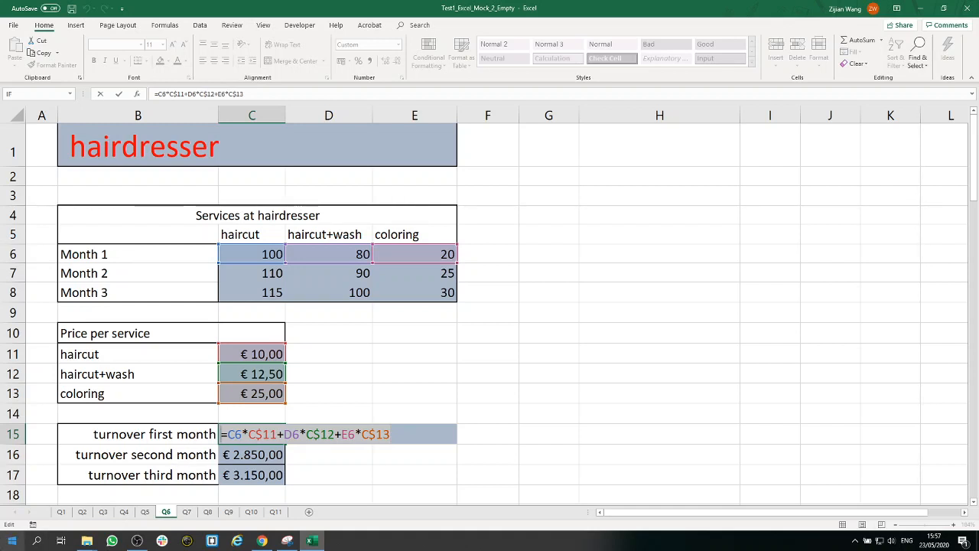
pyautogui.press('Return')
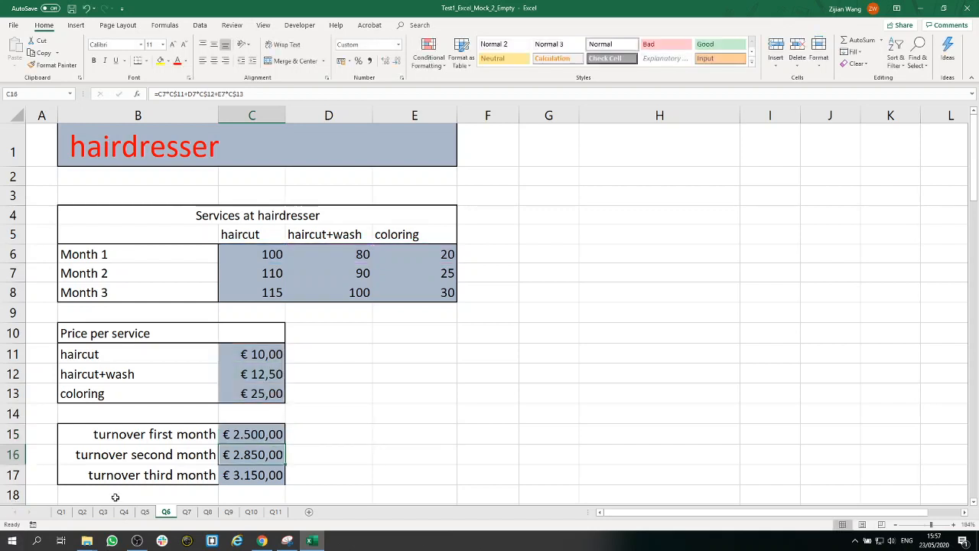
# Open sheet Q7 and examine the price per pen, the package numbers in column A and the pens-per-package headers in row 7.
pyautogui.click(186, 513)
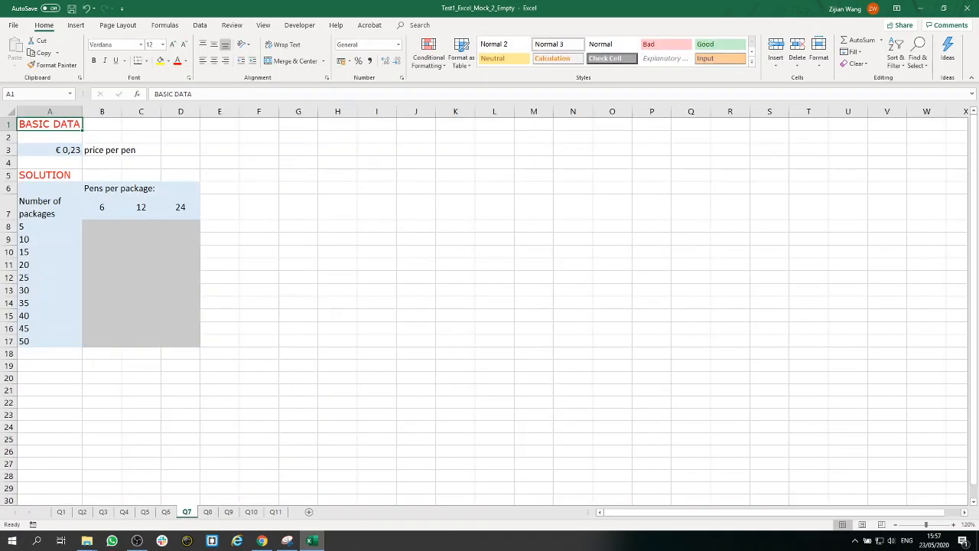
pyautogui.click(932, 525)
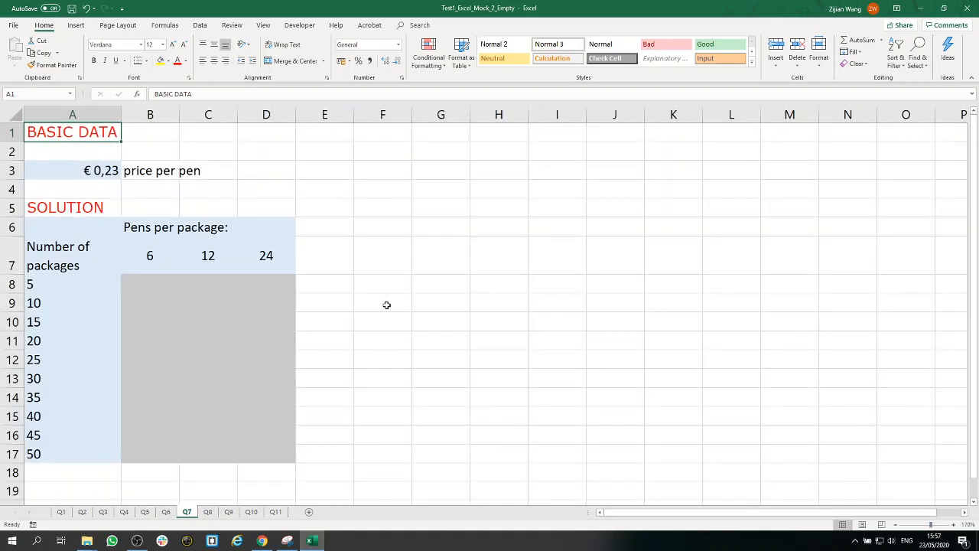
pyautogui.click(164, 286)
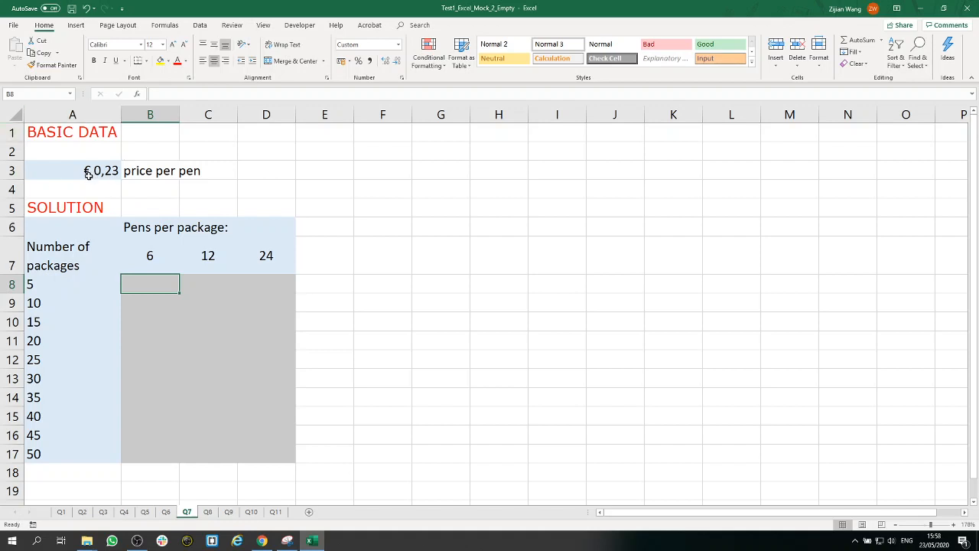
pyautogui.click(109, 173)
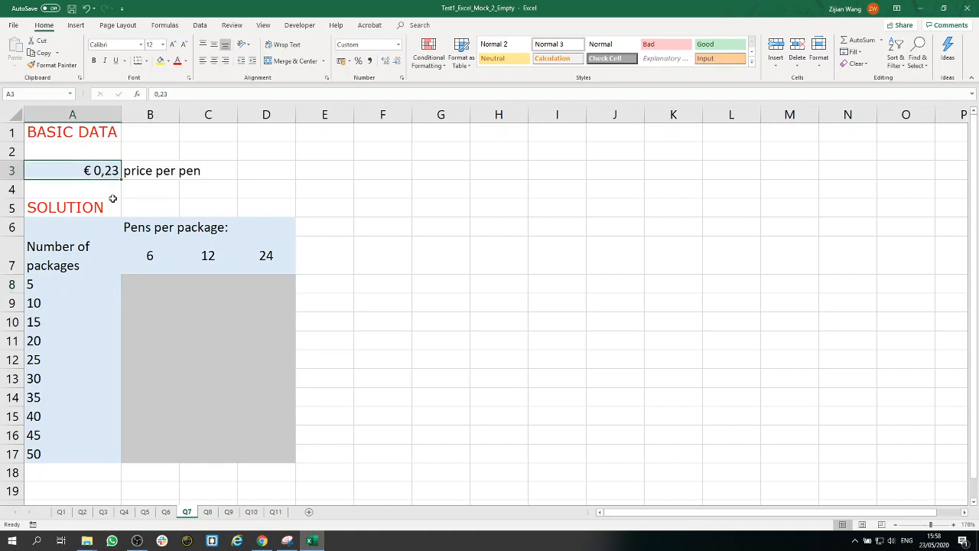
pyautogui.click(102, 285)
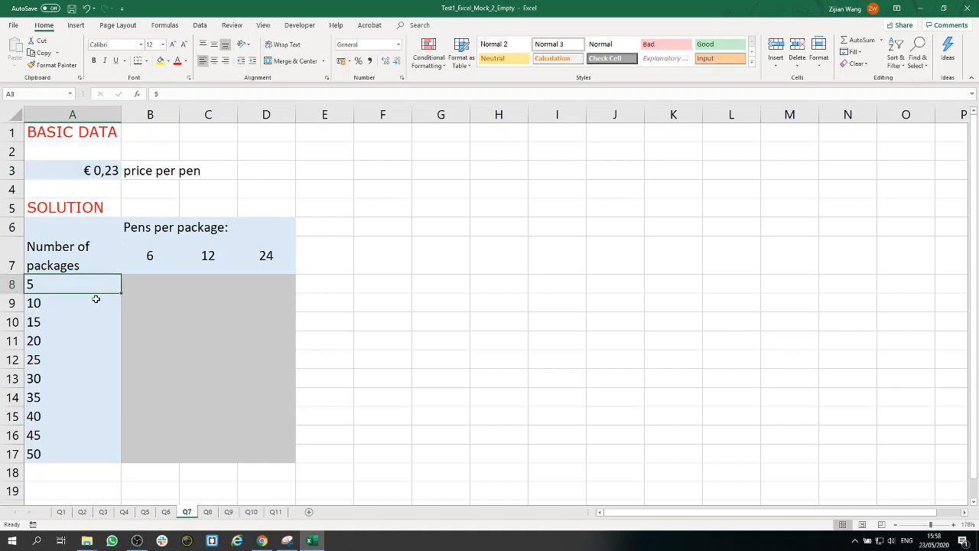
pyautogui.click(94, 304)
pyautogui.click(88, 324)
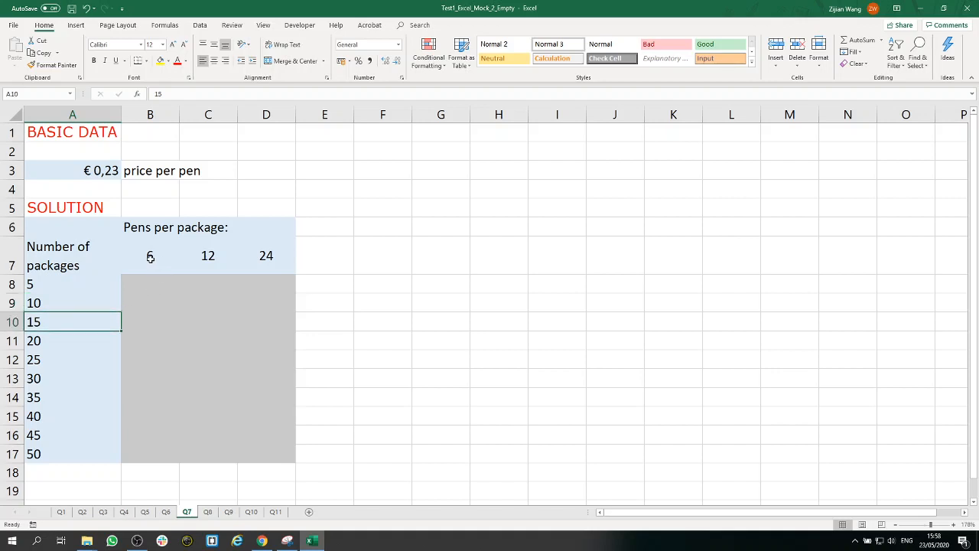
pyautogui.moveTo(150, 258); pyautogui.dragTo(293, 247)
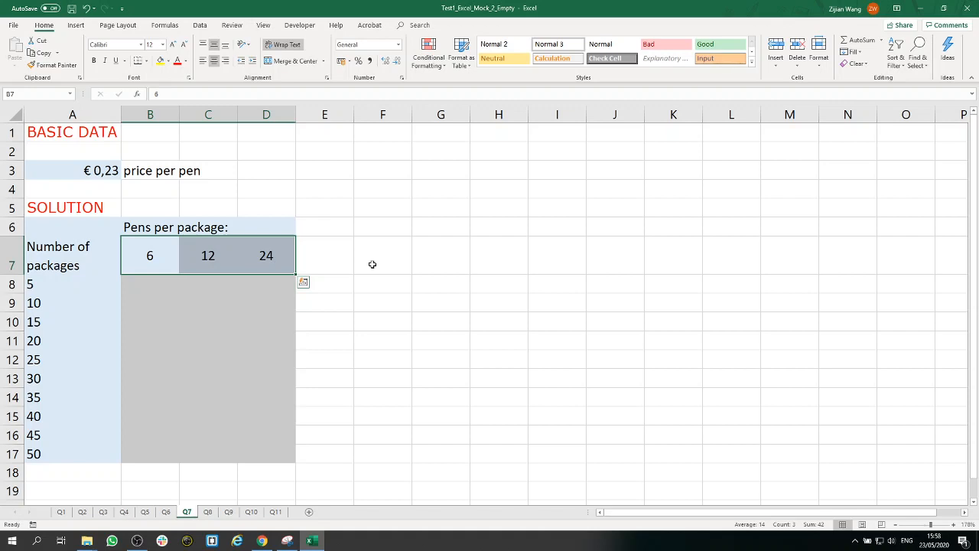
pyautogui.click(140, 256)
pyautogui.click(218, 256)
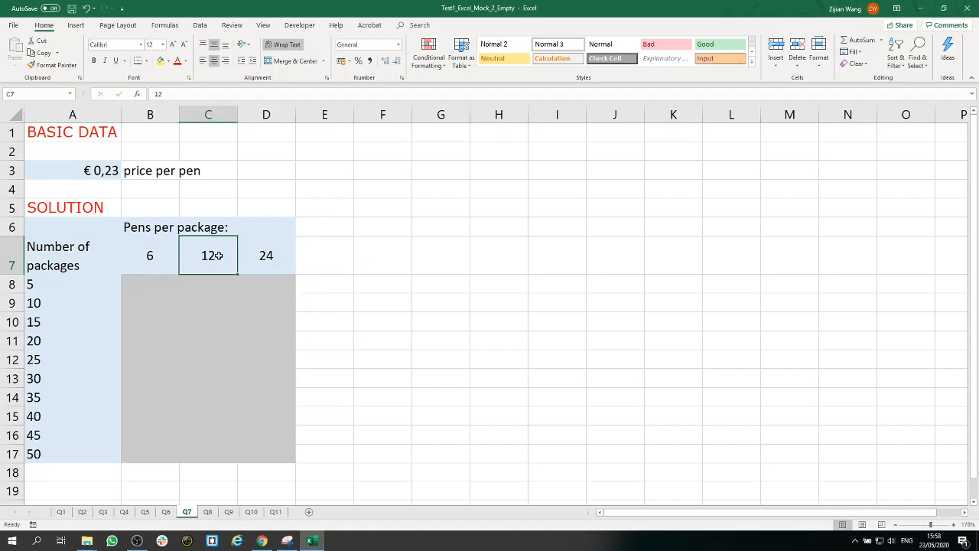
pyautogui.click(265, 255)
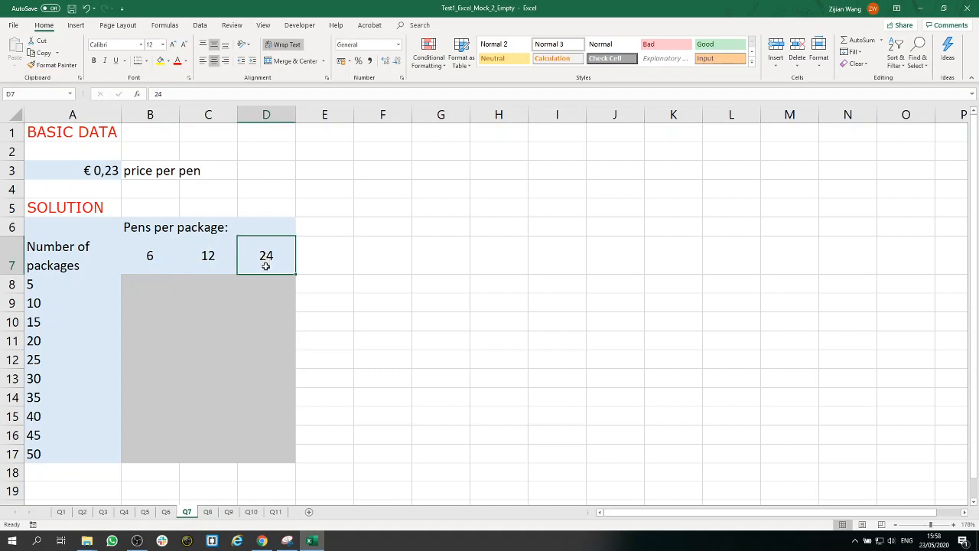
# Calculate the price of 5 packages of 6 pens in B8 with the formula =A3*B7*A8.
pyautogui.click(148, 285)
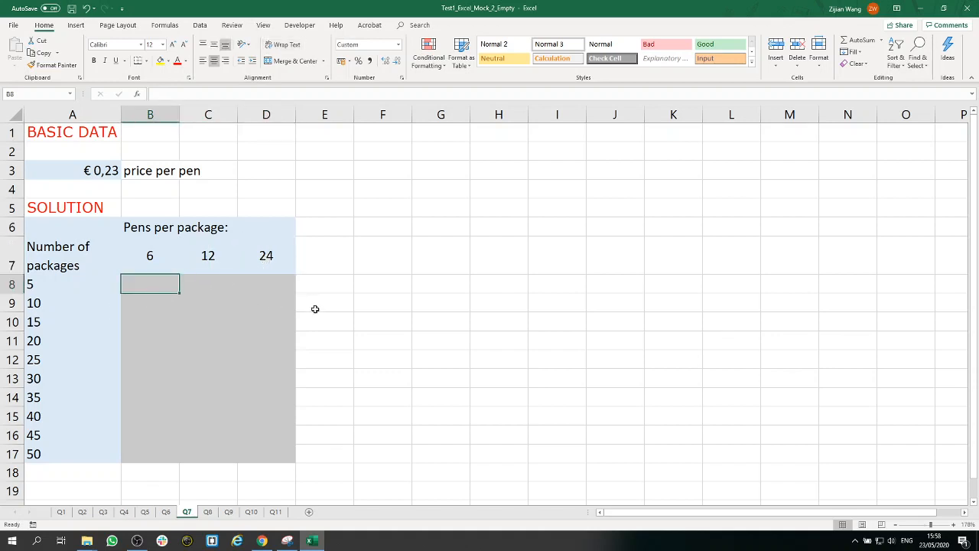
pyautogui.write('=')
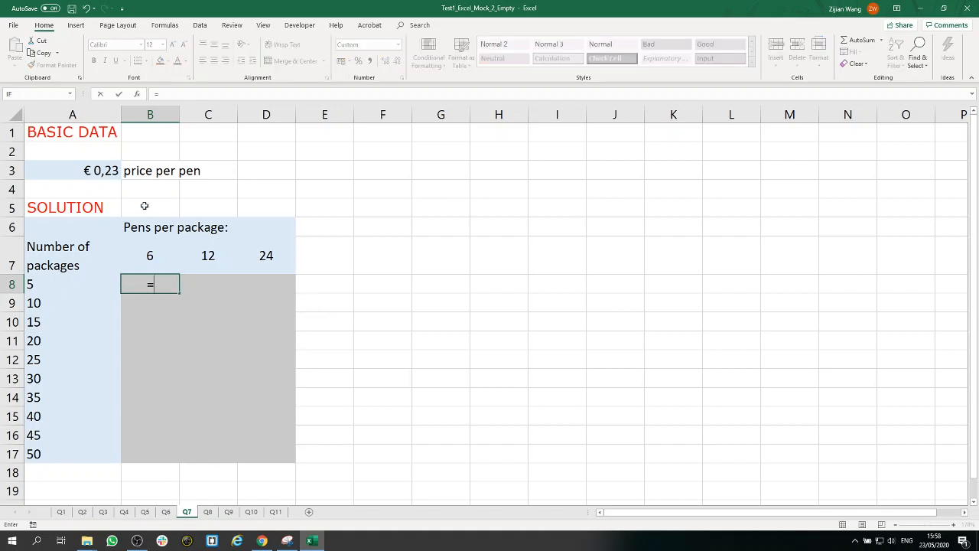
pyautogui.click(114, 176)
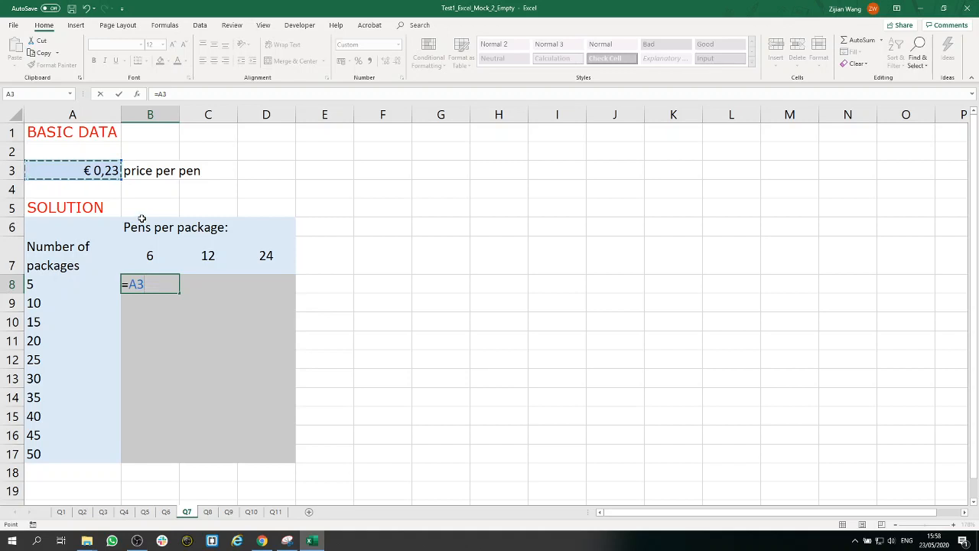
pyautogui.write('*')
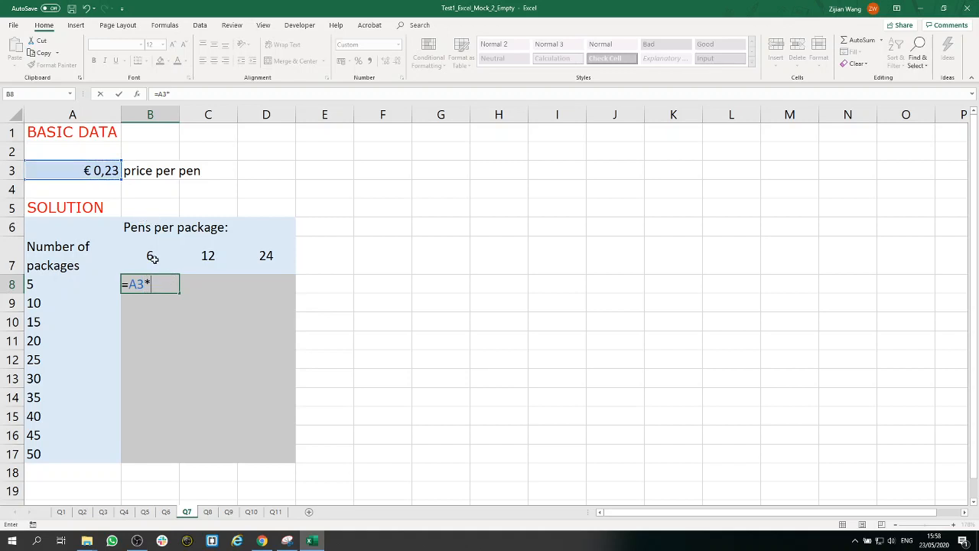
pyautogui.click(153, 255)
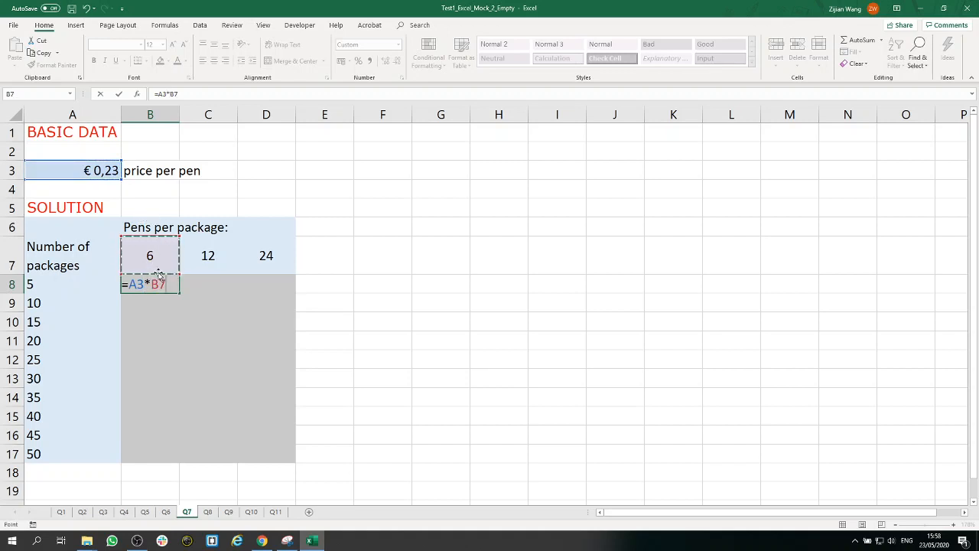
pyautogui.write('*')
pyautogui.click(73, 284)
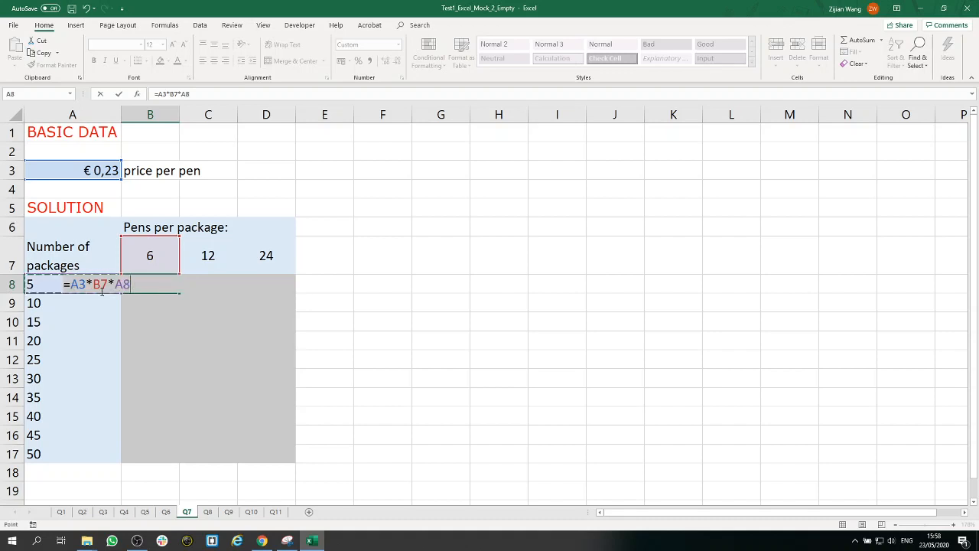
pyautogui.press('Return')
# In the B8 formula, make the pen price reference fully absolute as $A$3 and lock only the row of the pens-per-package reference as B$7.
pyautogui.click(167, 285)
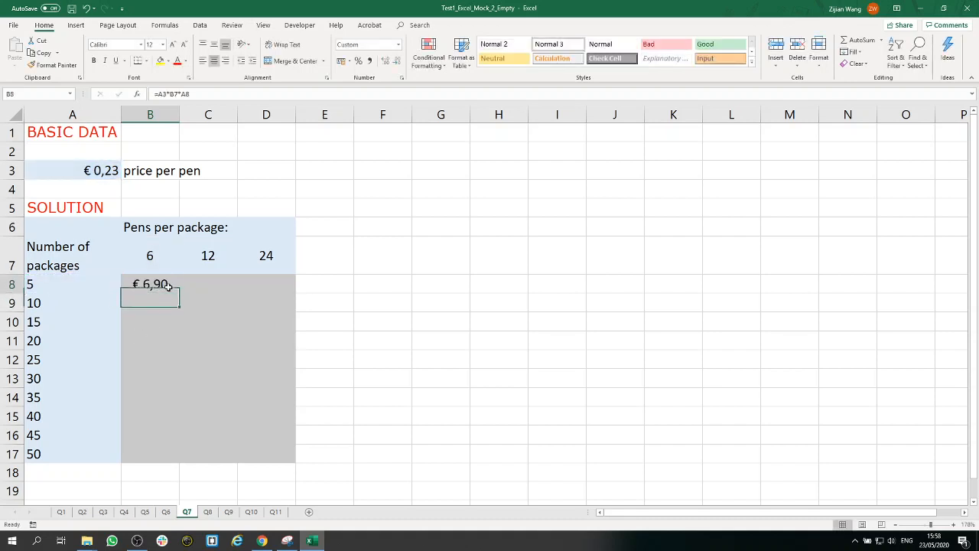
pyautogui.doubleClick(160, 287)
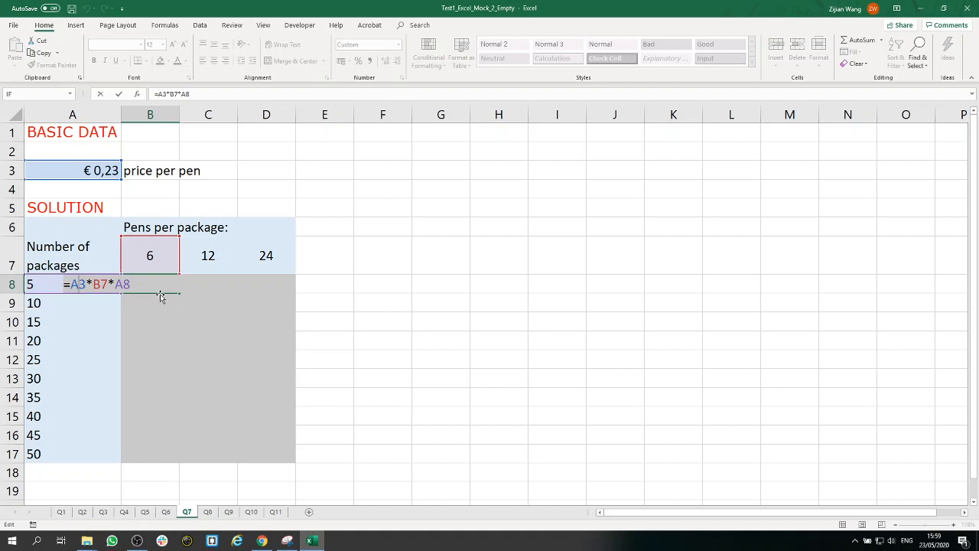
pyautogui.press('F4')
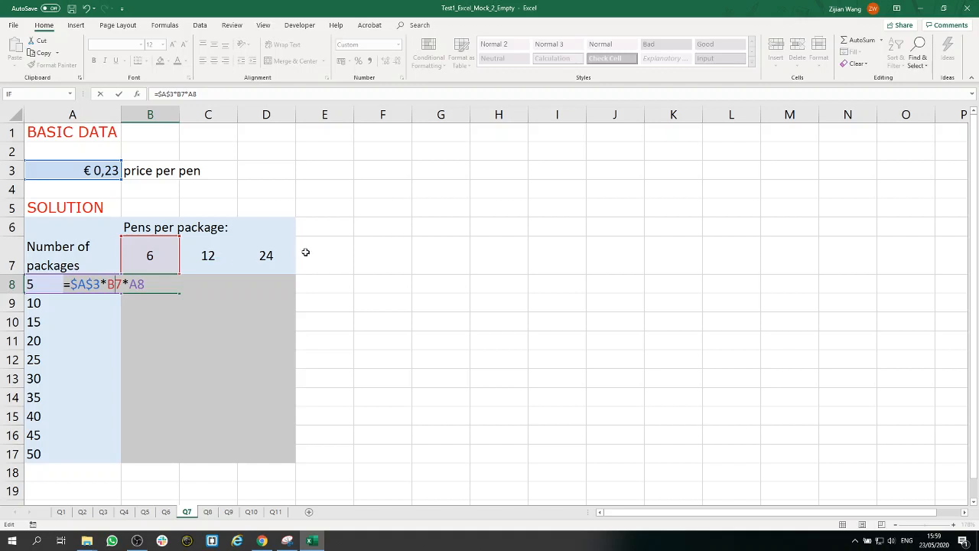
pyautogui.press('Left')
pyautogui.press('Left')
pyautogui.press('Left')
pyautogui.press('F4')
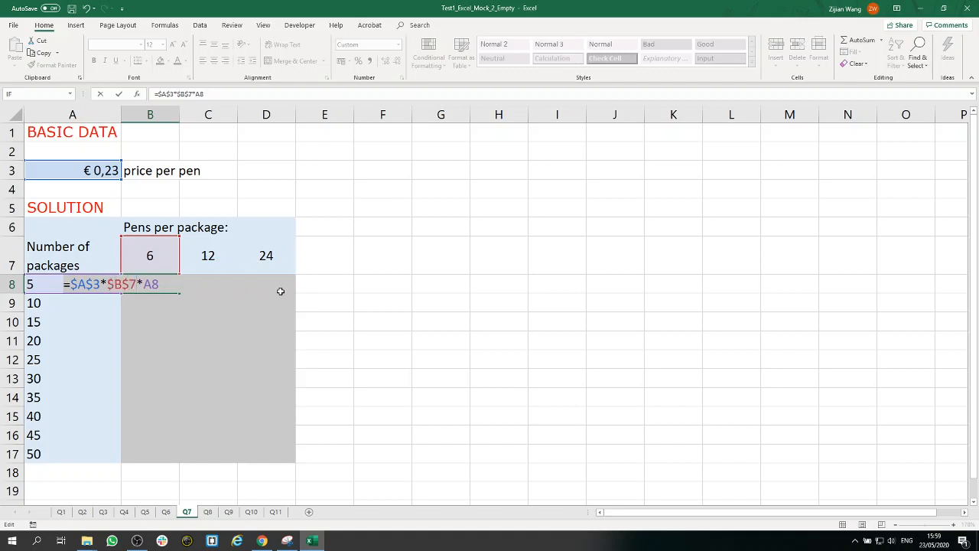
pyautogui.press('F4')
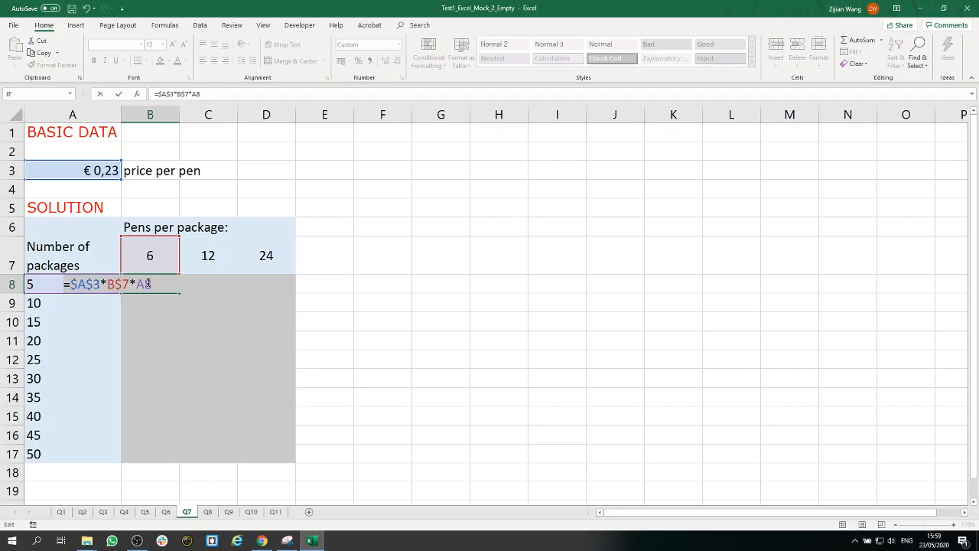
# Lock the column of the package-number reference in B8 as $A8 and fill the formula across the whole grid B8:D17.
pyautogui.press('Left')
pyautogui.press('Left')
pyautogui.press('Left')
pyautogui.press('Left')
pyautogui.press('F4')
pyautogui.press('F4')
pyautogui.press('F4')
pyautogui.press('Return')
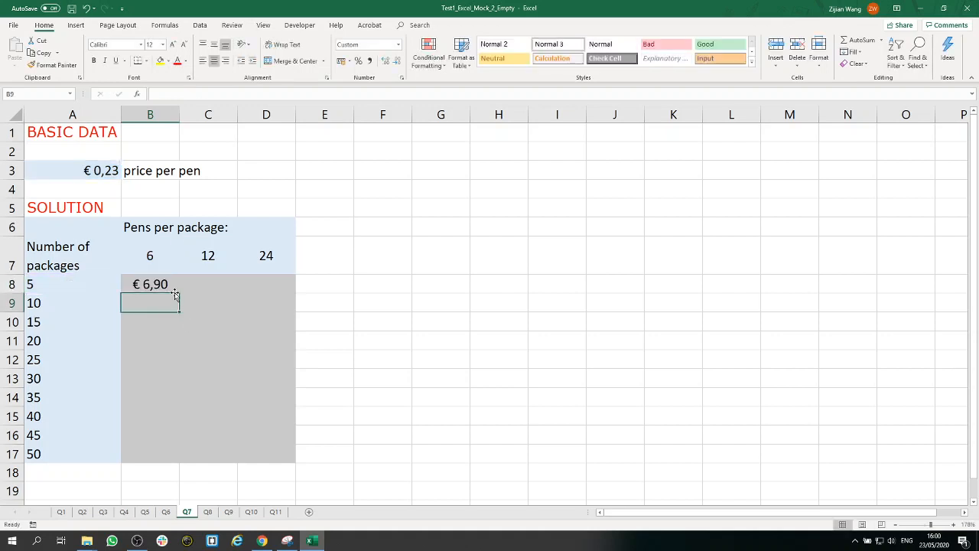
pyautogui.click(173, 284)
pyautogui.moveTo(181, 314); pyautogui.dragTo(294, 463)
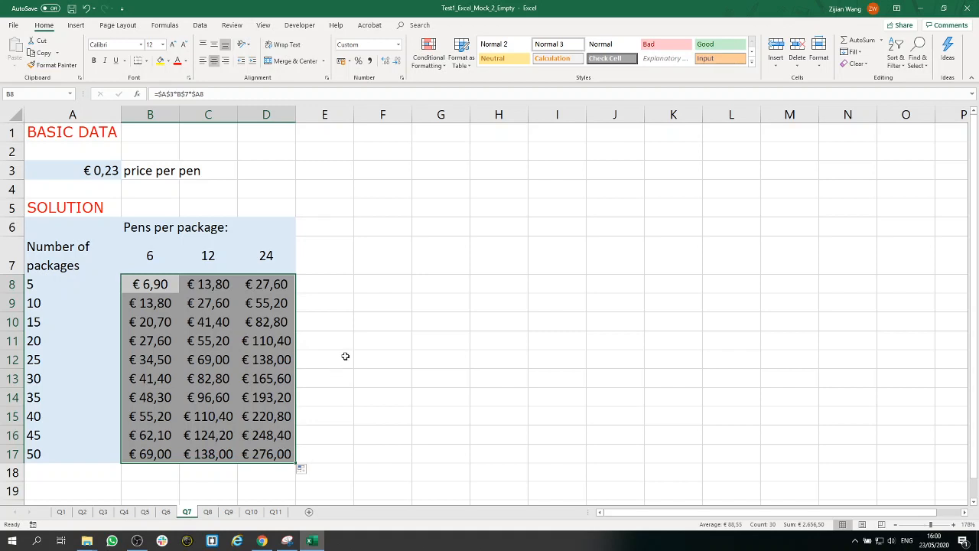
# Review the absolute and mixed references in the B8 formula.
pyautogui.doubleClick(158, 285)
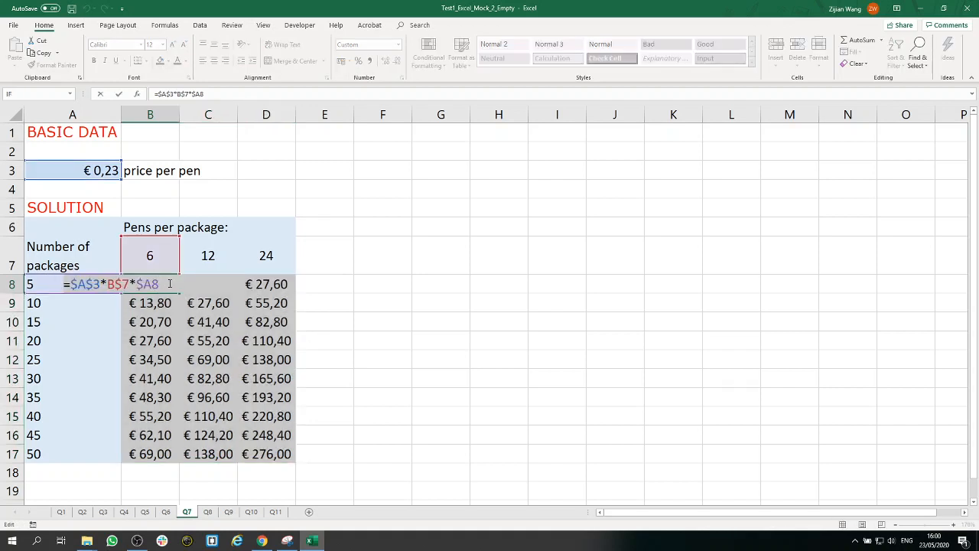
pyautogui.moveTo(170, 284); pyautogui.dragTo(62, 280)
pyautogui.moveTo(166, 283); pyautogui.dragTo(69, 283)
pyautogui.click(162, 285)
pyautogui.press('Left')
pyautogui.press('Left')
pyautogui.press('Left')
pyautogui.press('Left')
pyautogui.press('Left')
pyautogui.press('Left')
pyautogui.press('Left')
pyautogui.press('Left')
pyautogui.press('Return')
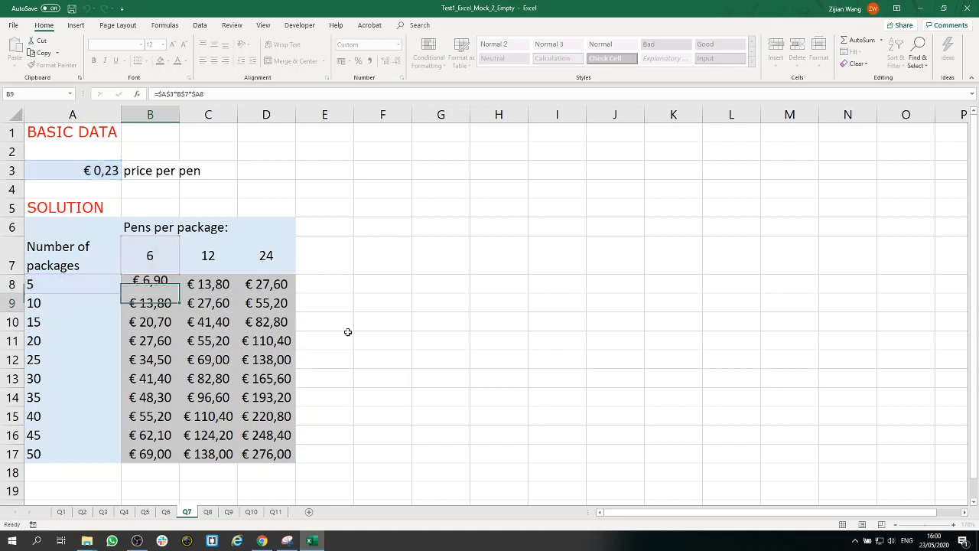
# Open sheet Q8 and examine the trimester grades table with its Highest Grade and Lowest Grade rows.
pyautogui.click(207, 512)
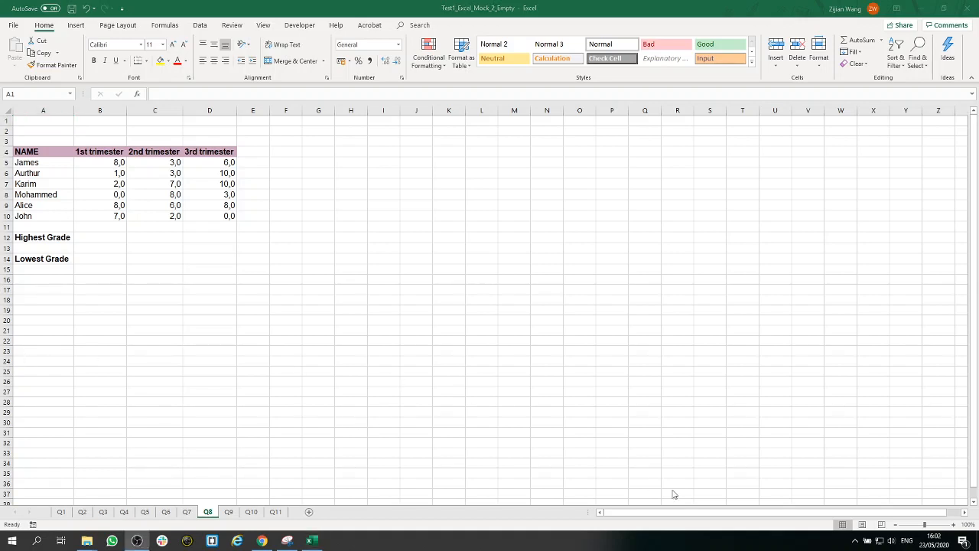
pyautogui.click(939, 525)
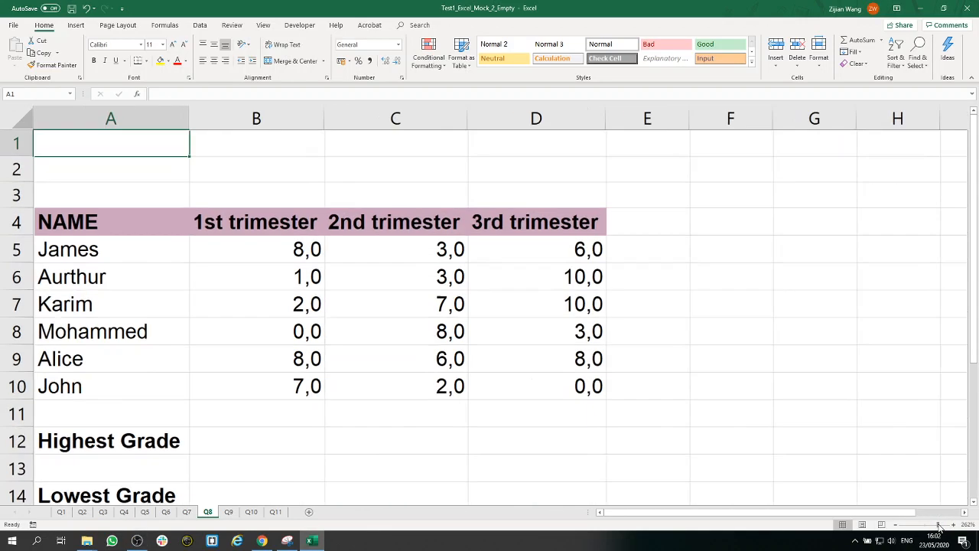
pyautogui.click(938, 526)
pyautogui.scroll(-1, 782, 413)
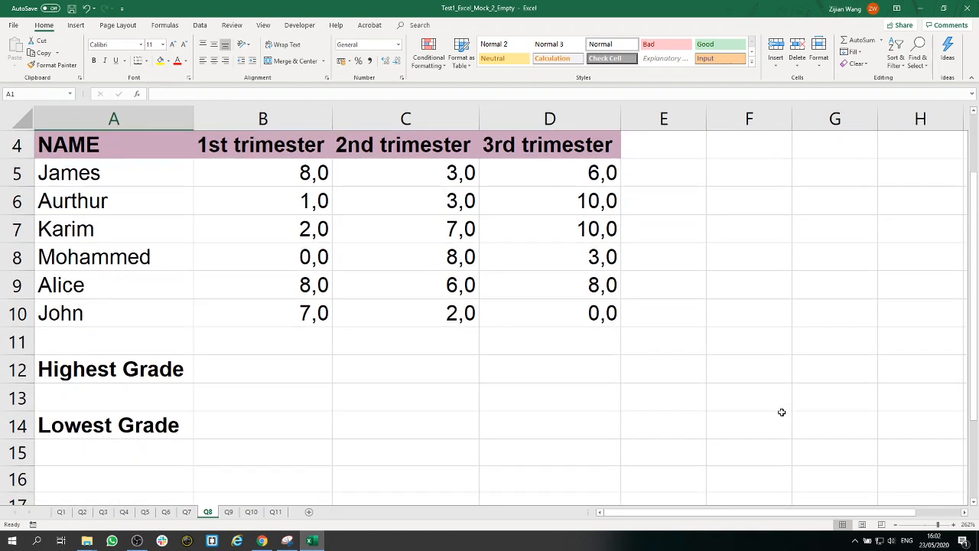
pyautogui.click(167, 371)
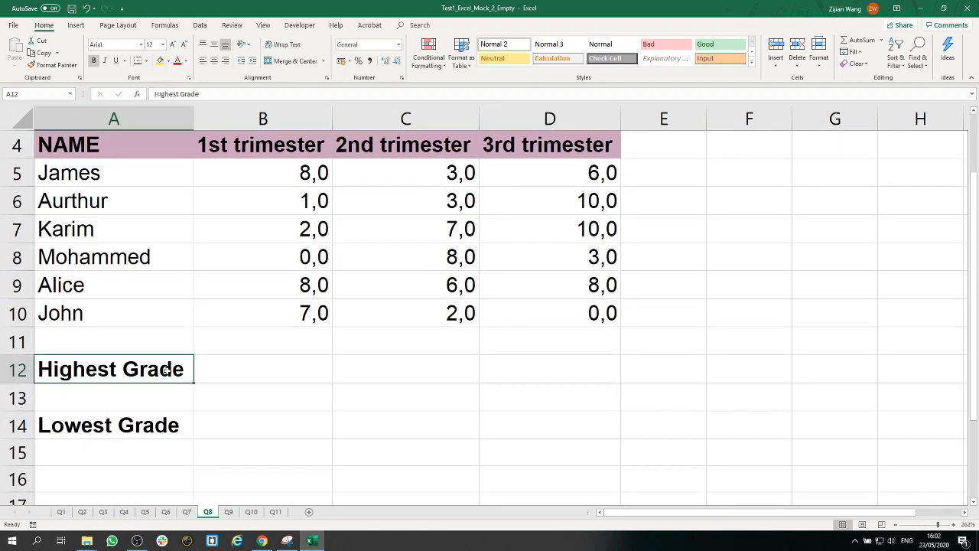
pyautogui.click(165, 419)
pyautogui.scroll(2, 200, 393)
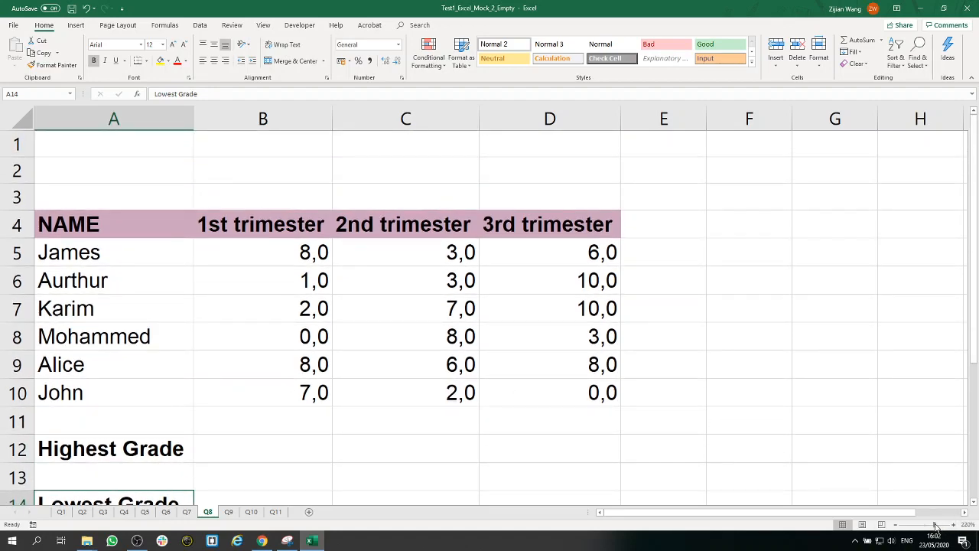
pyautogui.moveTo(938, 525); pyautogui.dragTo(933, 526)
# Calculate the highest grade of the 1st trimester in B12 with the formula =MAX(B5:B10) and select that cell.
pyautogui.click(253, 403)
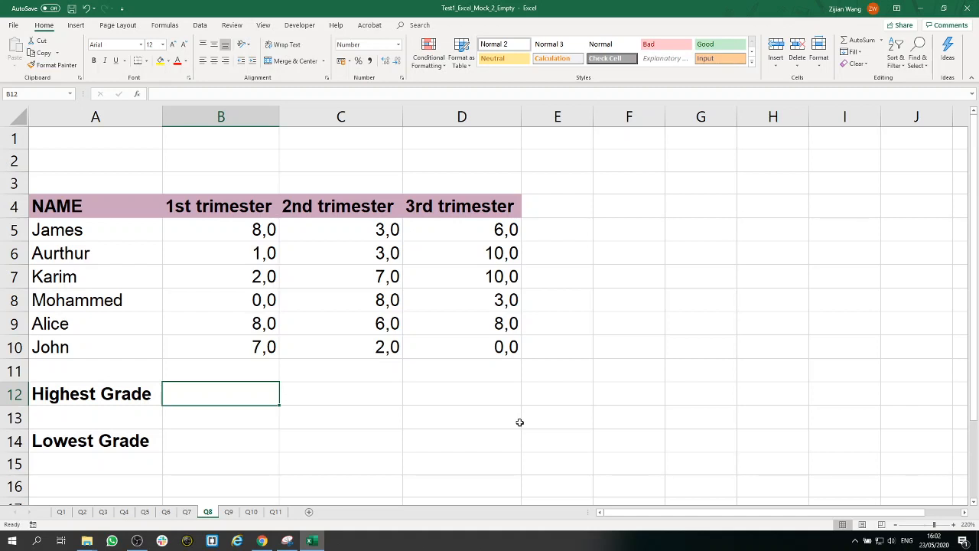
pyautogui.write('=')
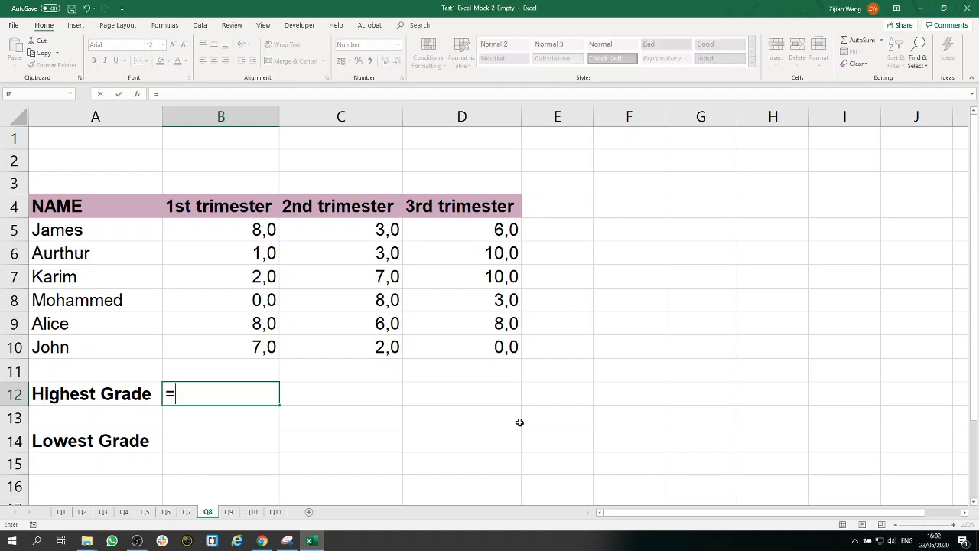
pyautogui.write('max(')
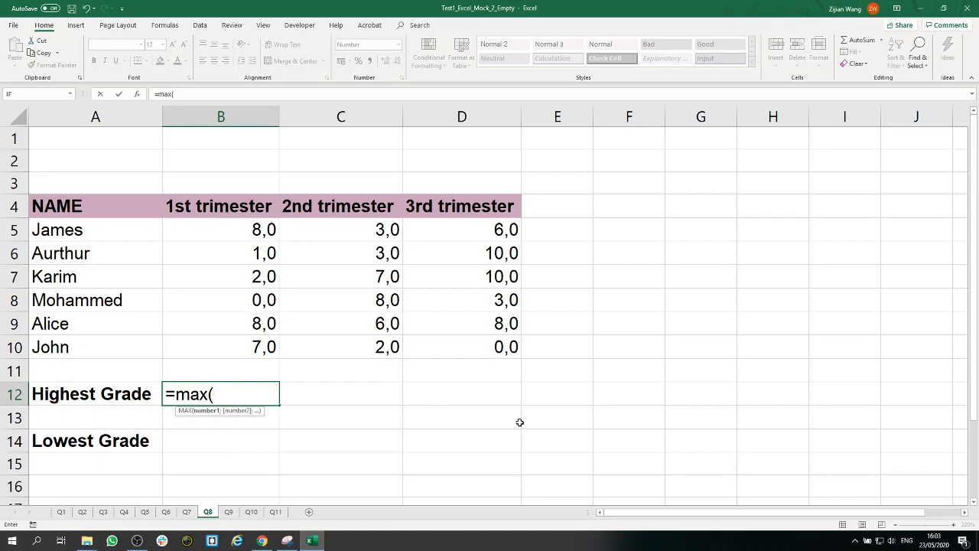
pyautogui.moveTo(268, 231); pyautogui.dragTo(253, 348)
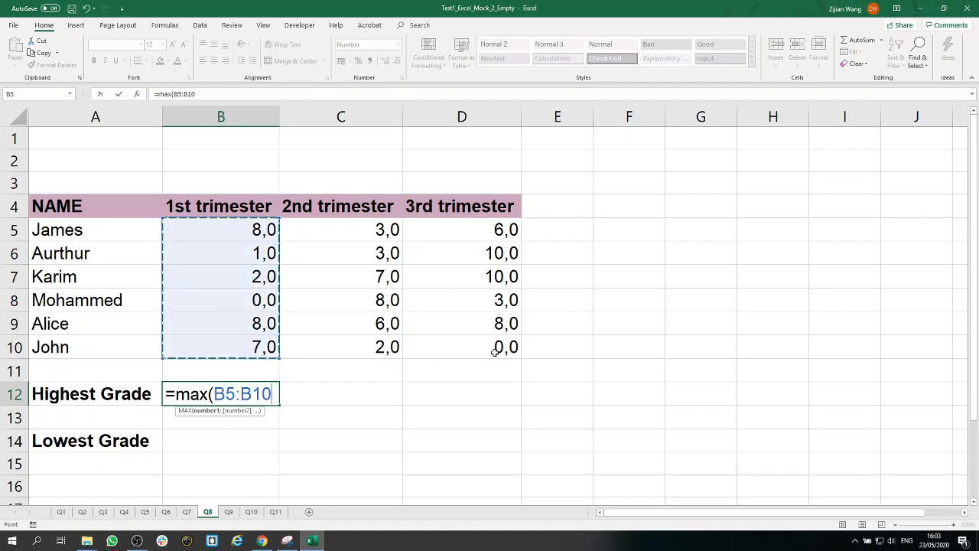
pyautogui.write(')')
pyautogui.press('Return')
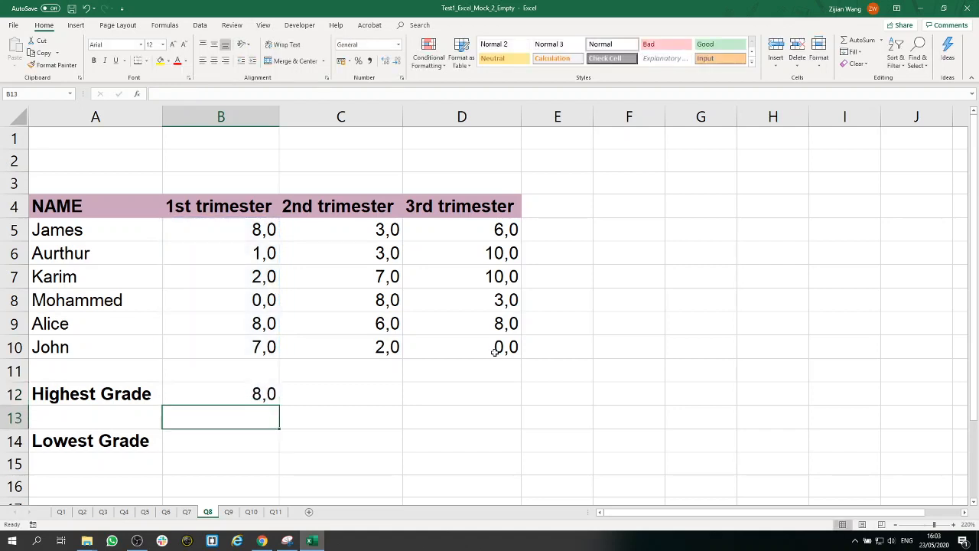
pyautogui.click(264, 394)
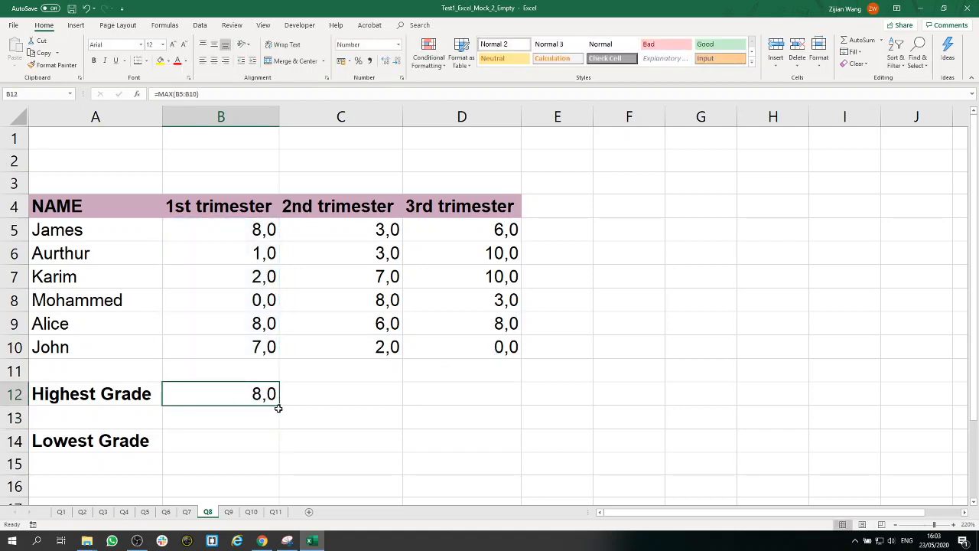
# Fill the highest-grade formula from B12 across to D12 and calculate the 1st trimester's lowest grade in B14 with =MIN(B5:B10).
pyautogui.moveTo(279, 404); pyautogui.dragTo(482, 396)
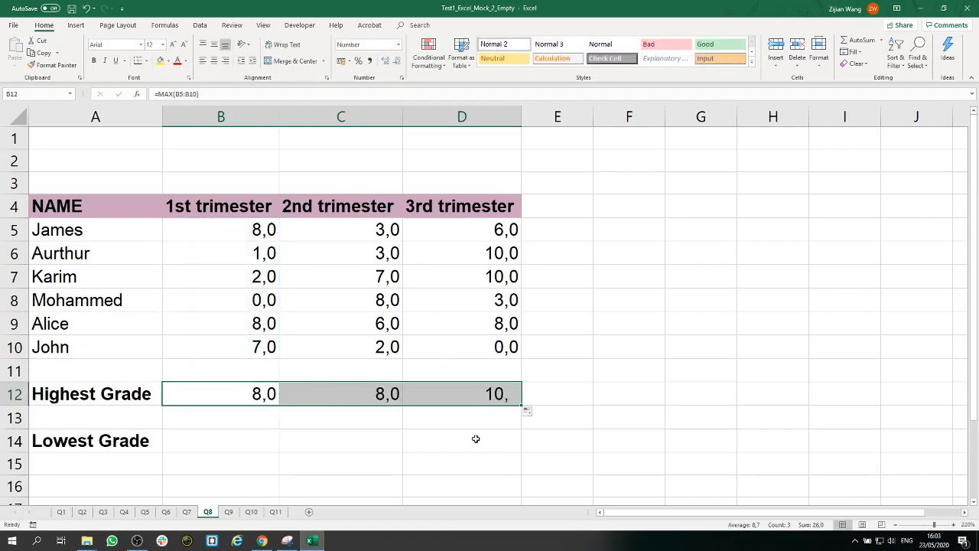
pyautogui.click(260, 447)
pyautogui.write('=mi')
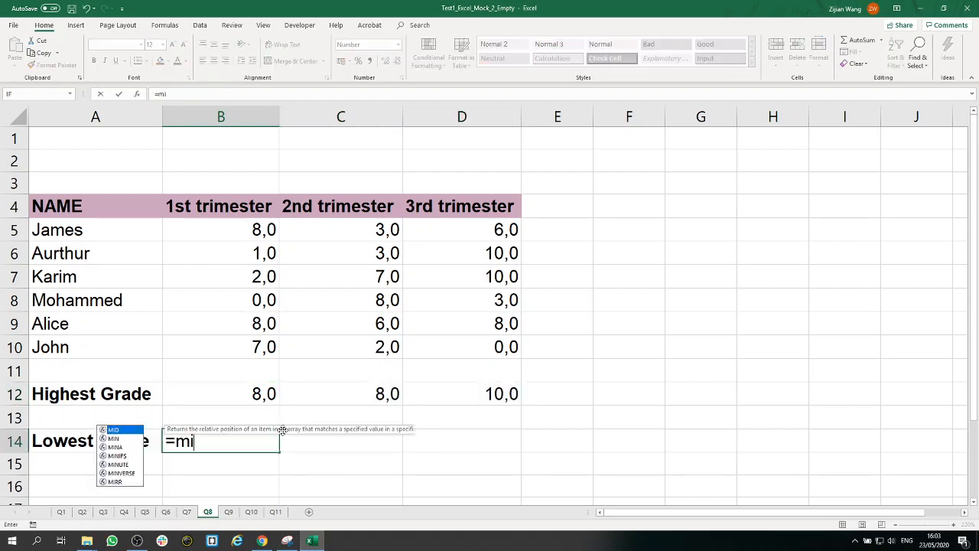
pyautogui.write('n(')
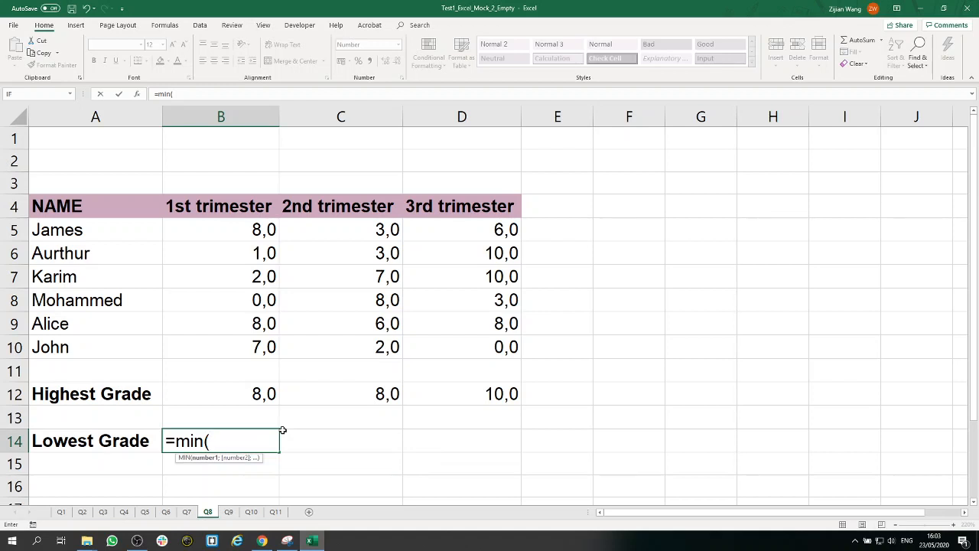
pyautogui.moveTo(260, 231); pyautogui.dragTo(255, 342)
pyautogui.press('Return')
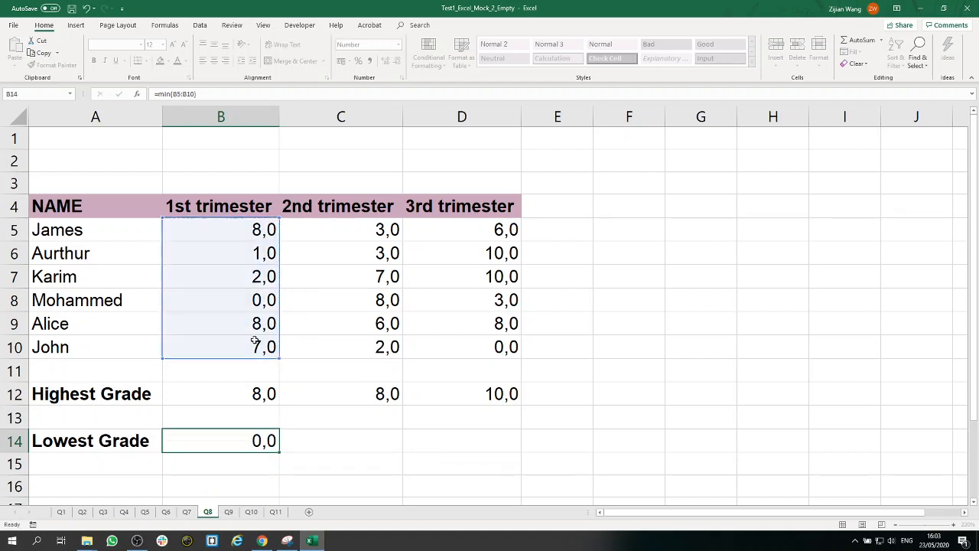
# Fill the lowest-grade formula from B14 across to D14 for the 2nd and 3rd trimesters.
pyautogui.click(267, 434)
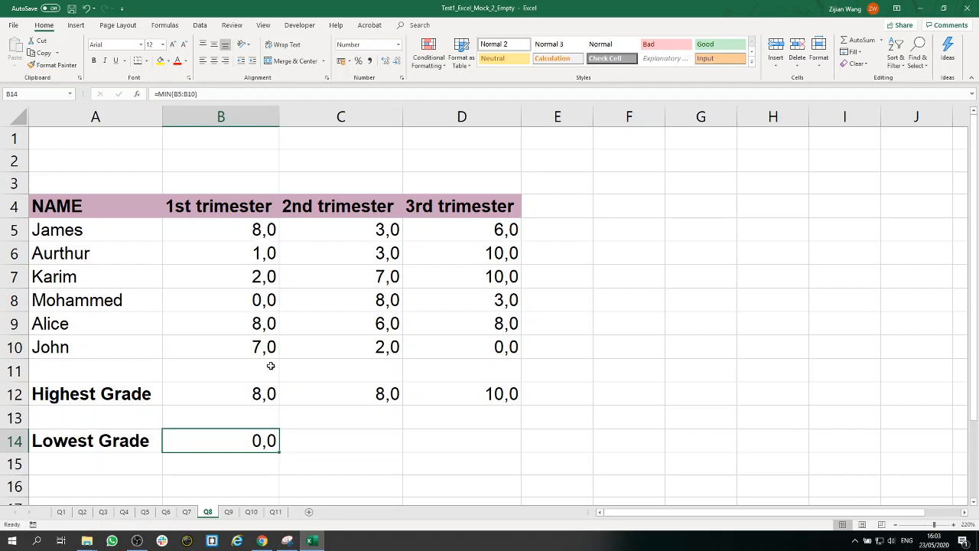
pyautogui.moveTo(280, 452); pyautogui.dragTo(490, 444)
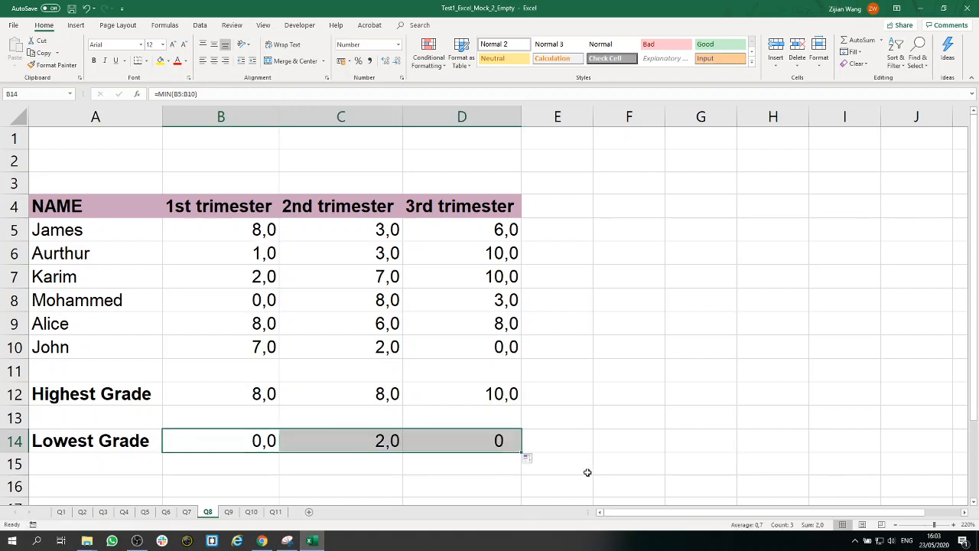
pyautogui.click(624, 400)
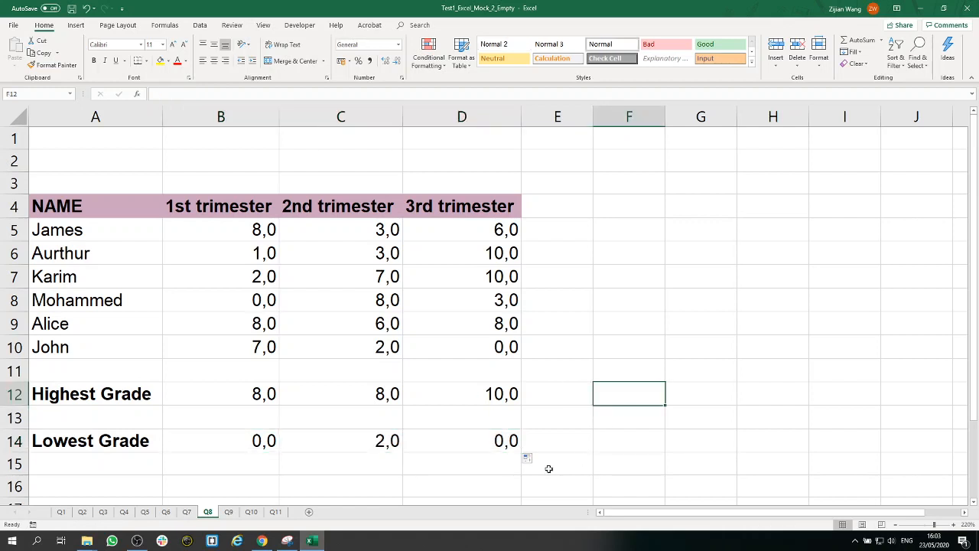
# Open sheet Q9 and make its trimester grades table and the Numbers who passed row readable.
pyautogui.click(228, 512)
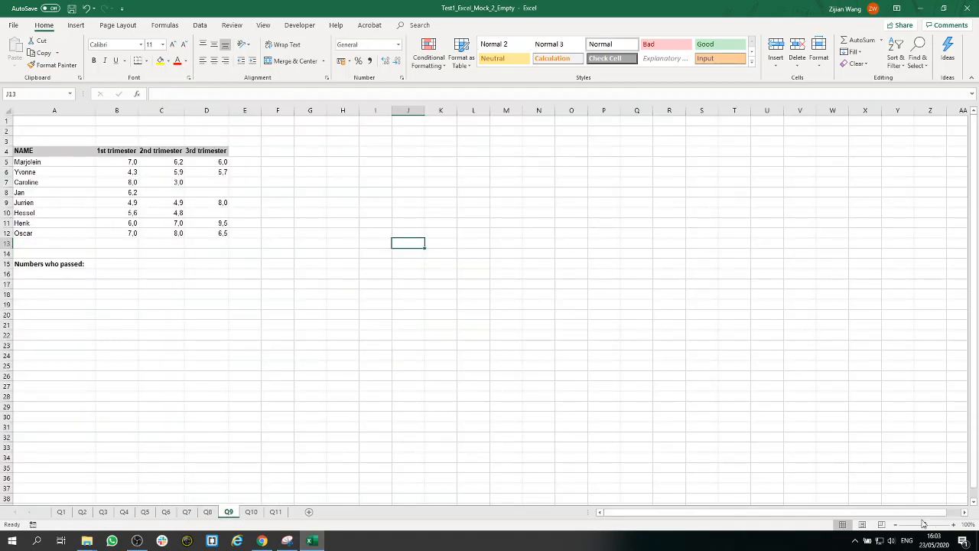
pyautogui.click(940, 526)
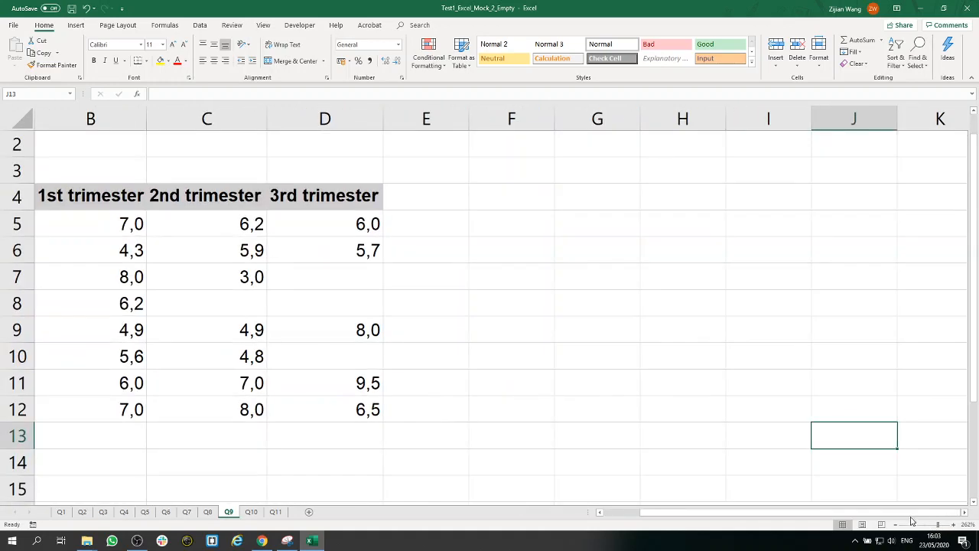
pyautogui.moveTo(897, 519); pyautogui.dragTo(678, 525)
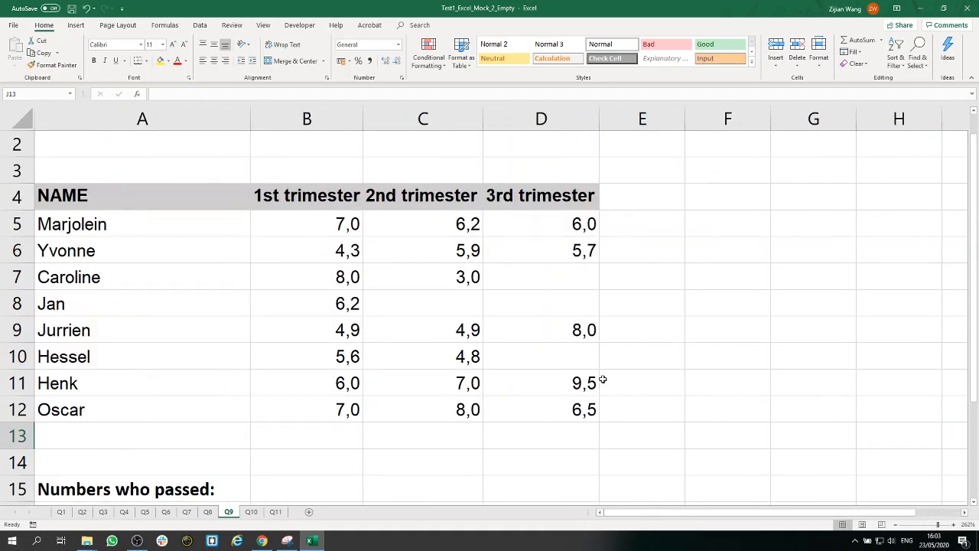
pyautogui.scroll(-1, 715, 428)
pyautogui.scroll(1, 716, 428)
pyautogui.click(933, 525)
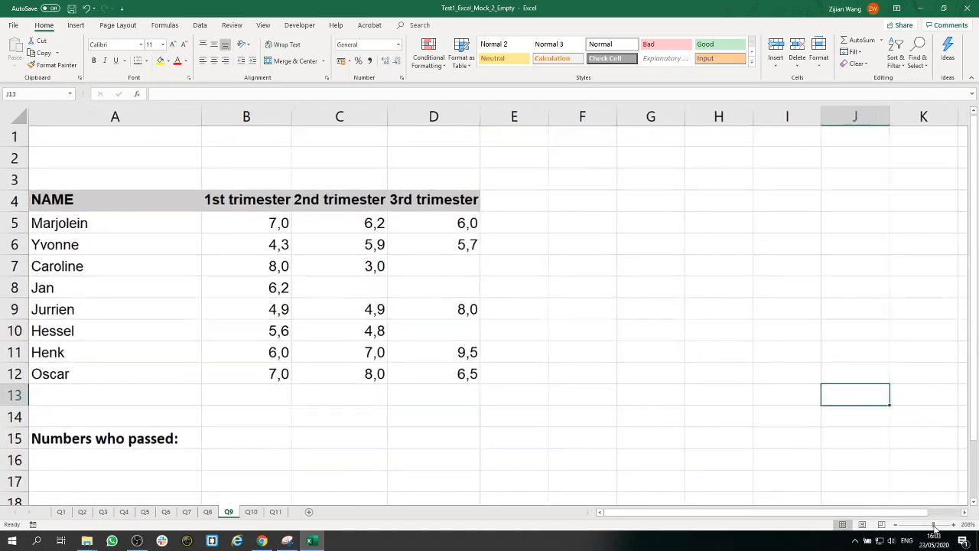
# Examine the 1st trimester grades in B5:B12 one by one for passing grades to count in B15.
pyautogui.click(262, 437)
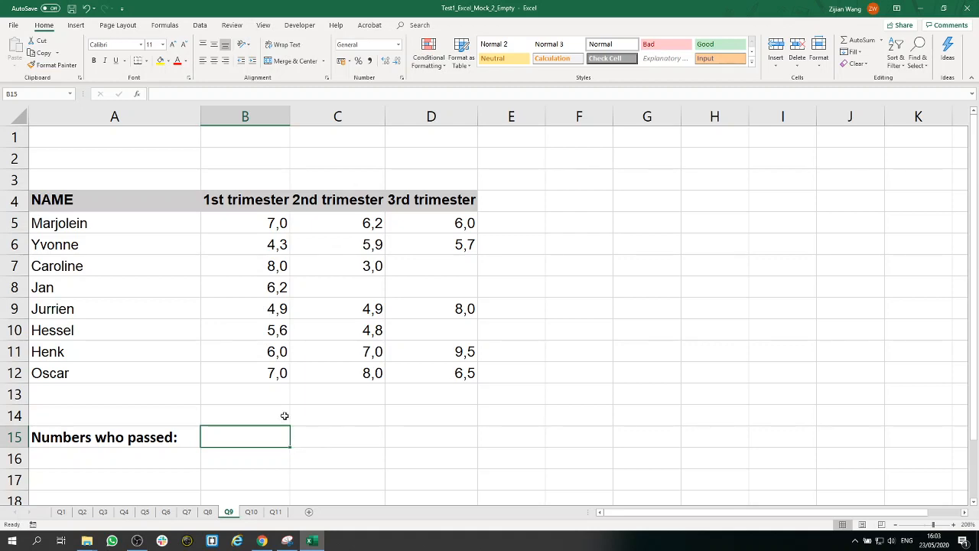
pyautogui.moveTo(264, 223); pyautogui.dragTo(253, 369)
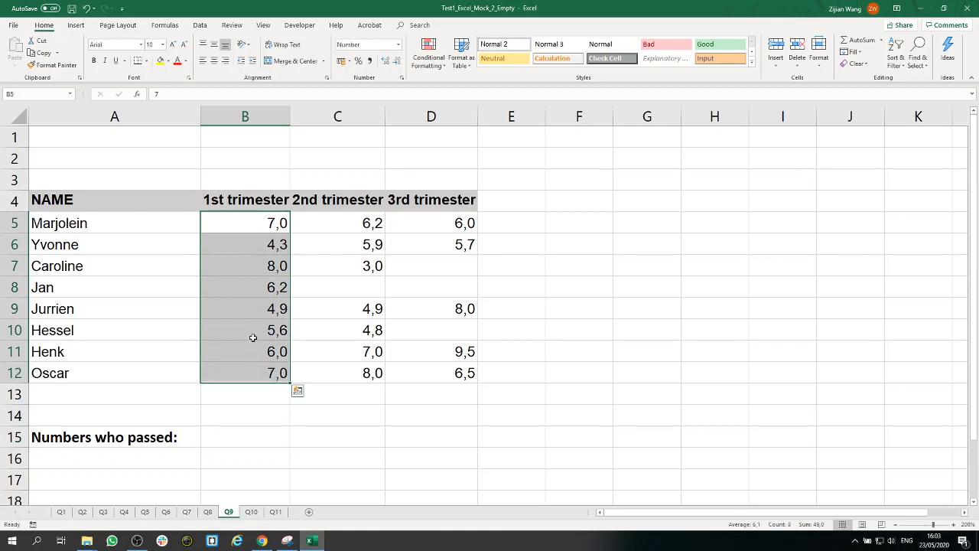
pyautogui.click(261, 244)
pyautogui.click(265, 225)
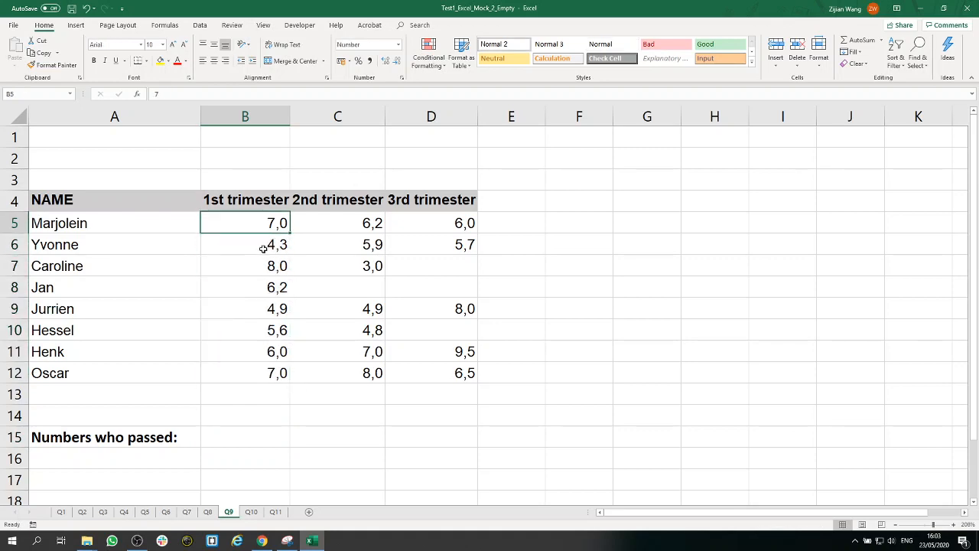
pyautogui.click(261, 265)
pyautogui.click(259, 286)
pyautogui.click(258, 329)
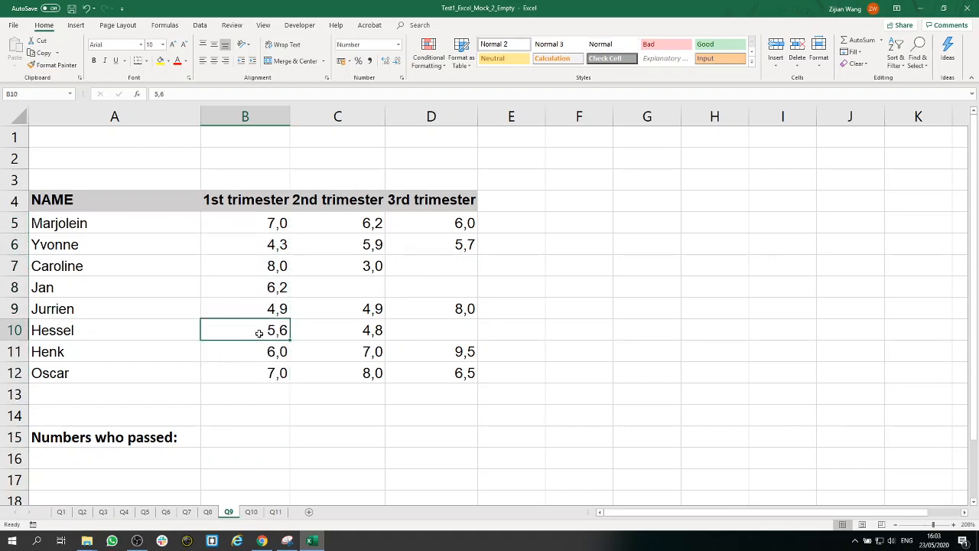
pyautogui.click(258, 351)
pyautogui.click(260, 375)
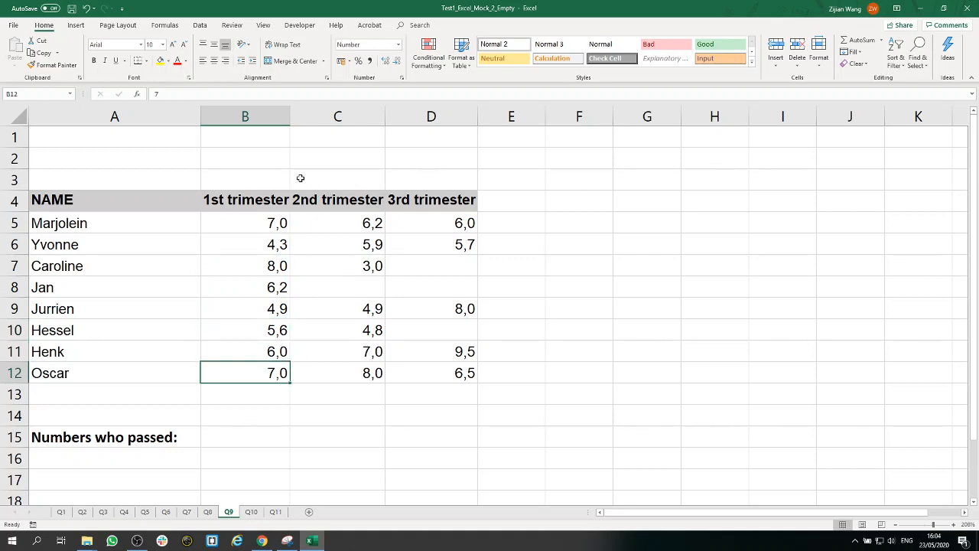
# Count the passing grades of the 1st trimester in B15 with the formula =COUNTIF(B5:B12;">=5,5").
pyautogui.click(263, 444)
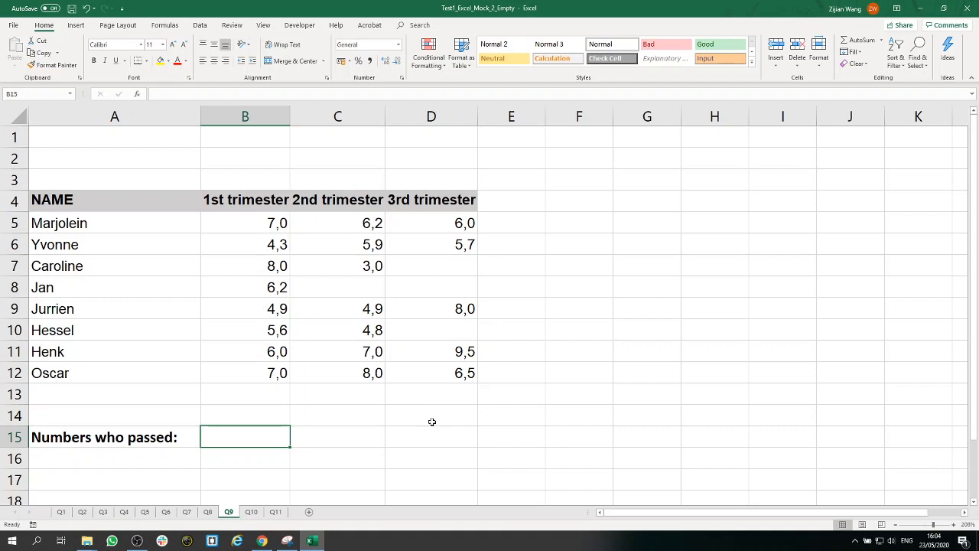
pyautogui.write('=count')
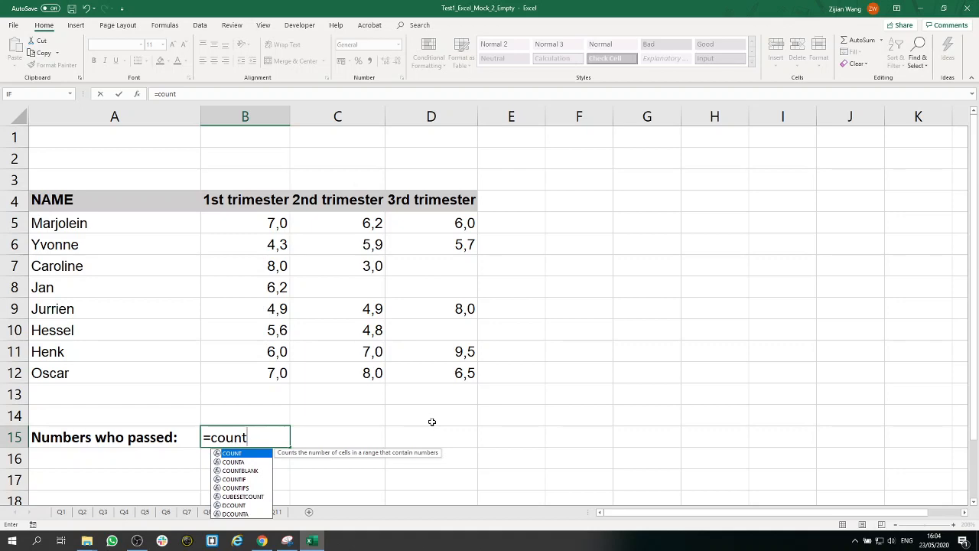
pyautogui.write('if')
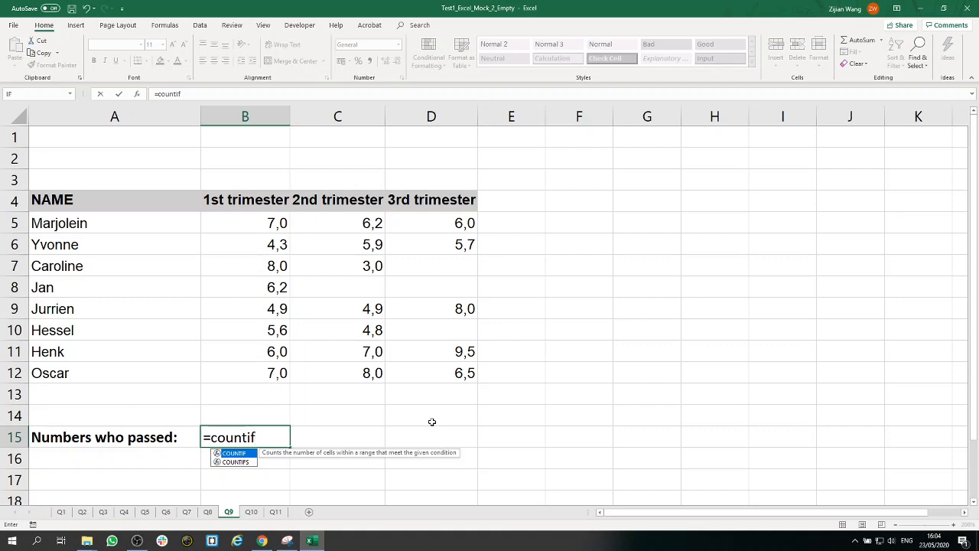
pyautogui.write('(')
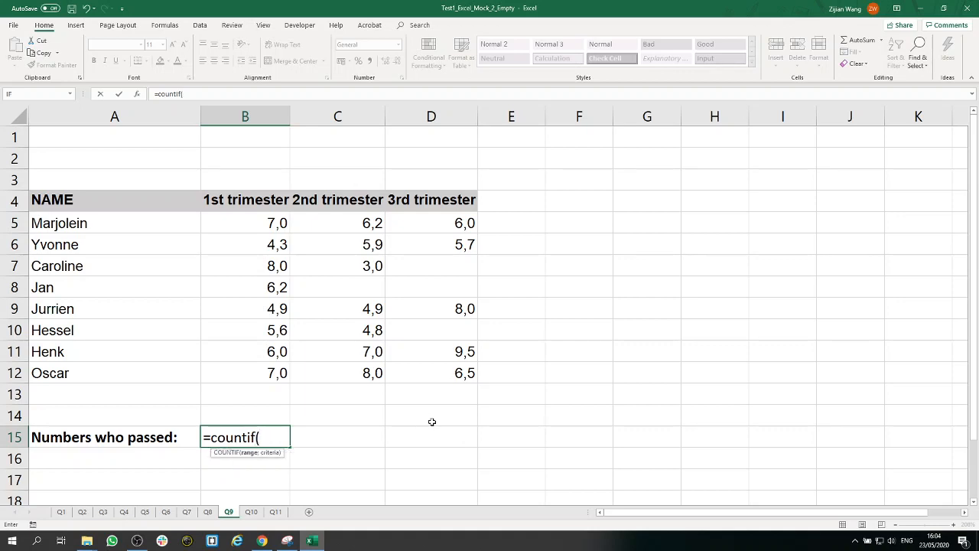
pyautogui.click(276, 220)
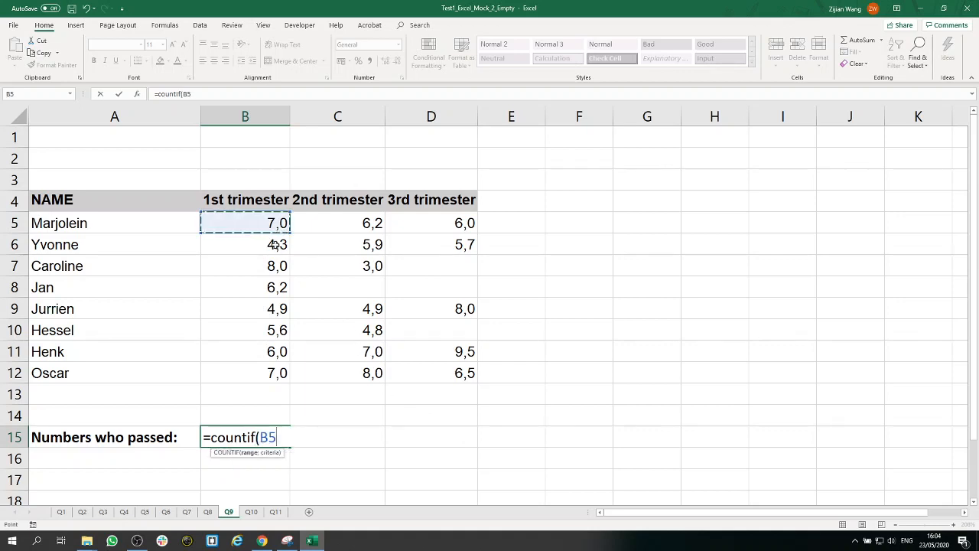
pyautogui.moveTo(274, 245); pyautogui.dragTo(268, 373)
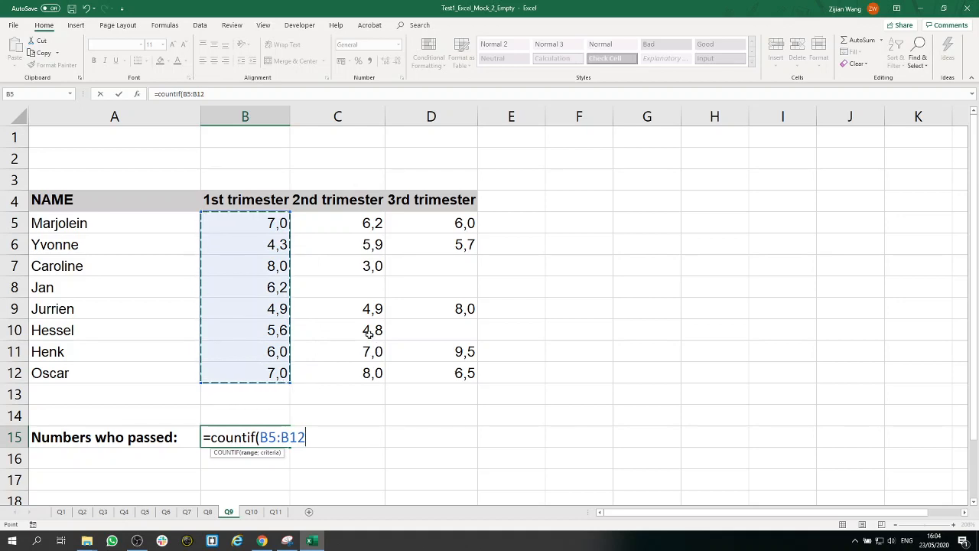
pyautogui.write('; "')
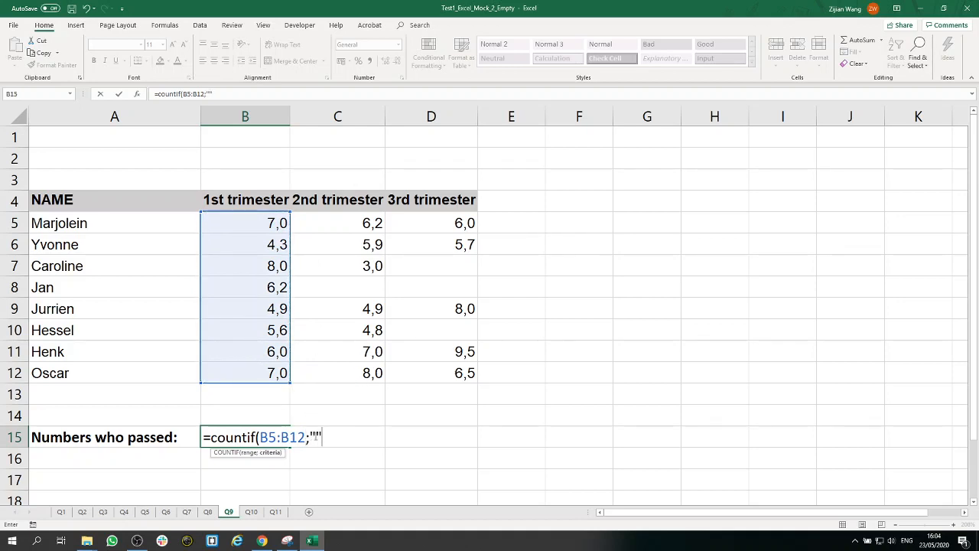
pyautogui.press('F2')
pyautogui.press('Left')
pyautogui.write('>=')
pyautogui.write('5")')
pyautogui.press('Return')
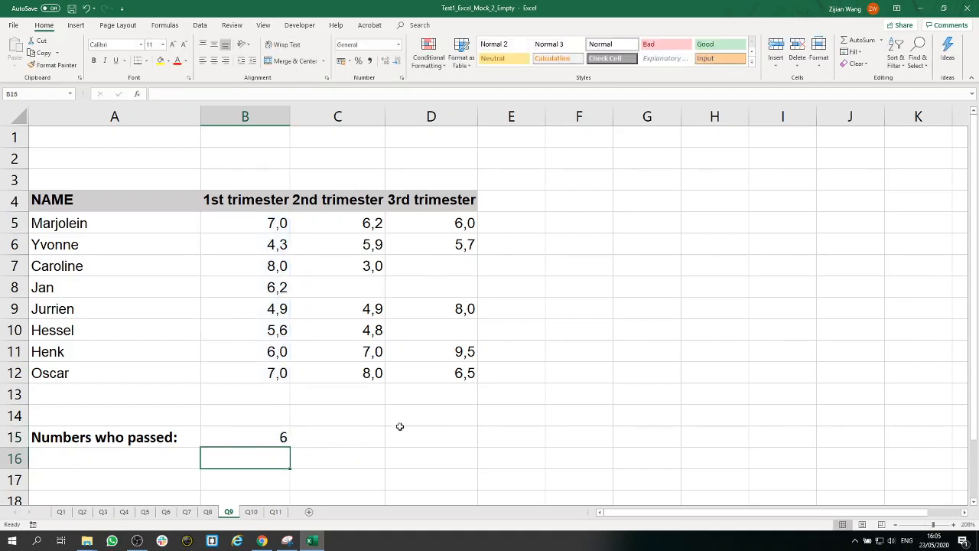
# Check the COUNTIF formula in B15 and fill it across to D15 for the other two trimesters.
pyautogui.click(272, 440)
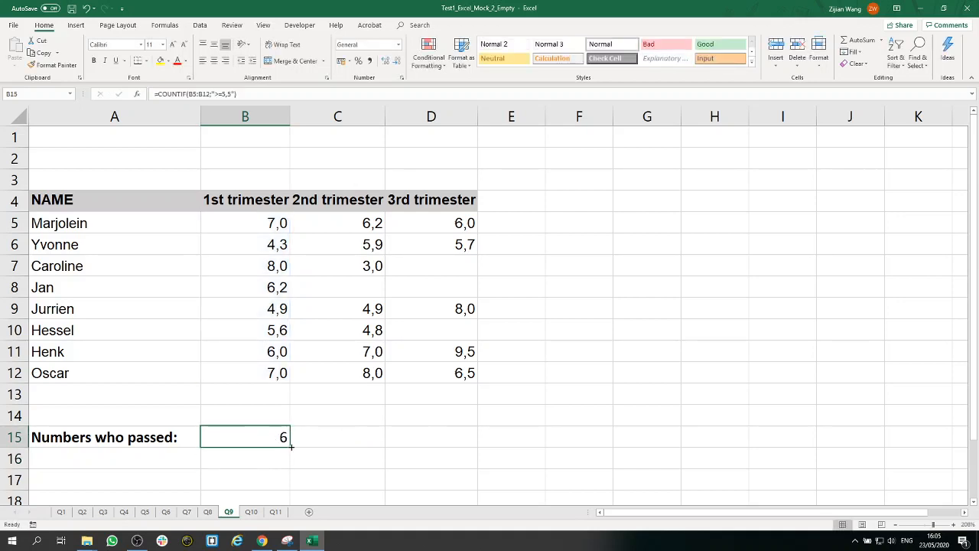
pyautogui.doubleClick(277, 438)
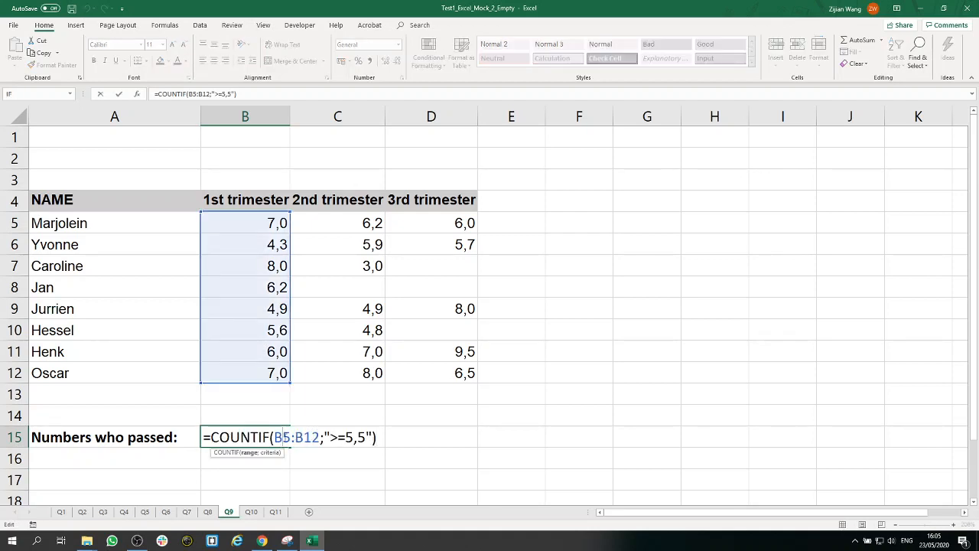
pyautogui.press('Return')
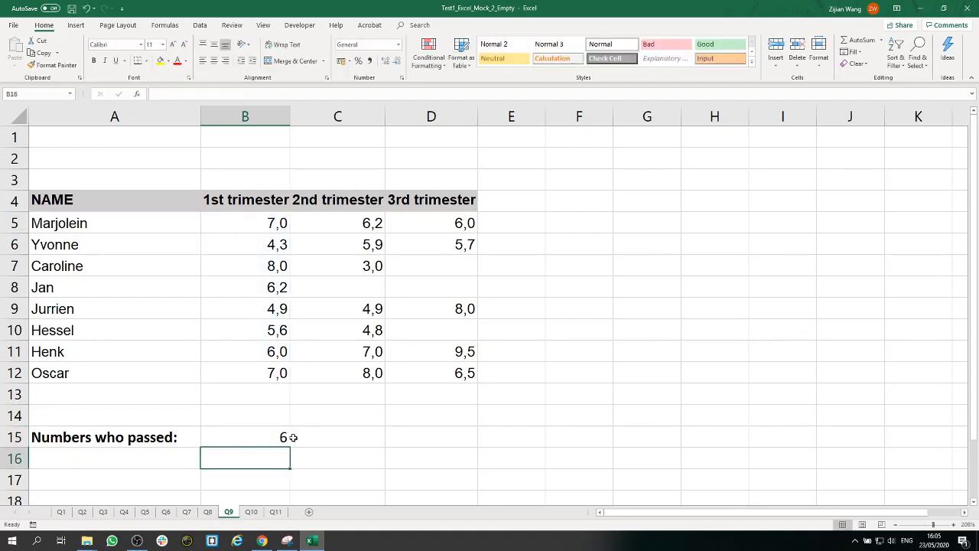
pyautogui.click(284, 437)
pyautogui.moveTo(290, 449); pyautogui.dragTo(466, 441)
pyautogui.click(587, 413)
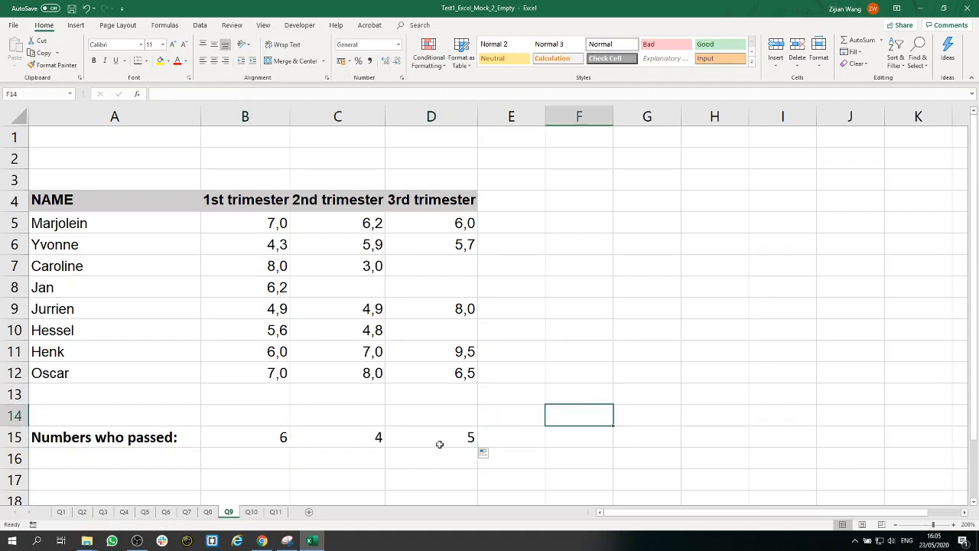
# Open sheet Q10 and examine the grades range B5:D10 and the answer cell D12 for the highest-lowest difference.
pyautogui.click(254, 512)
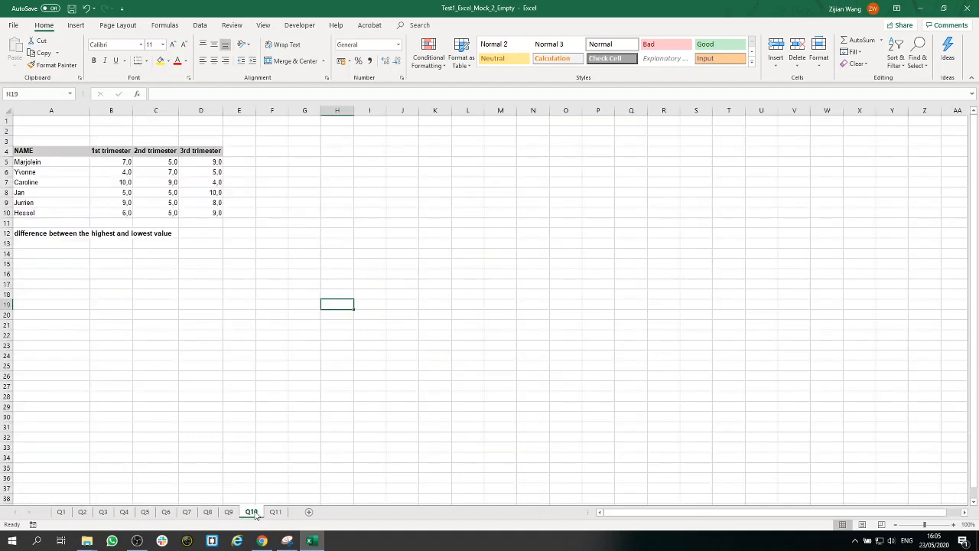
pyautogui.moveTo(925, 525); pyautogui.dragTo(935, 524)
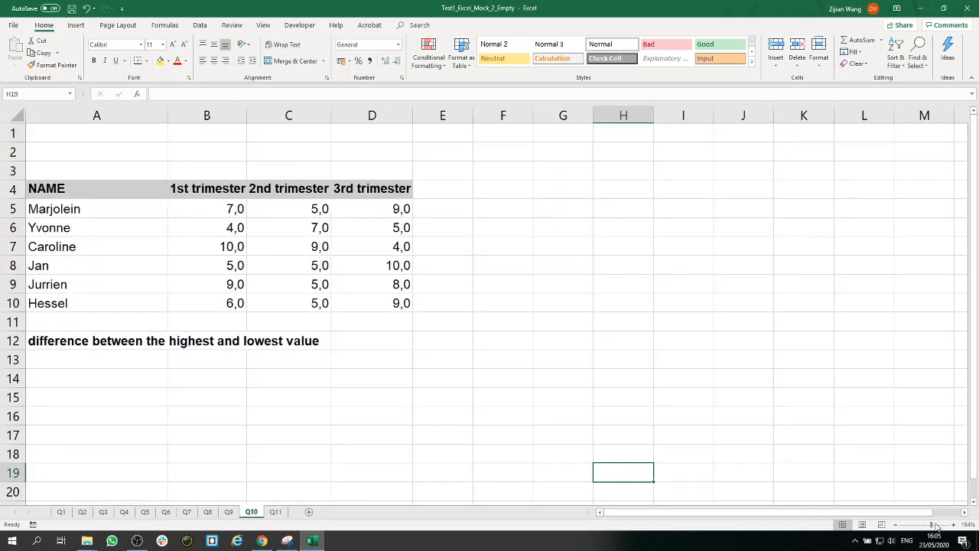
pyautogui.scroll(1, 171, 310)
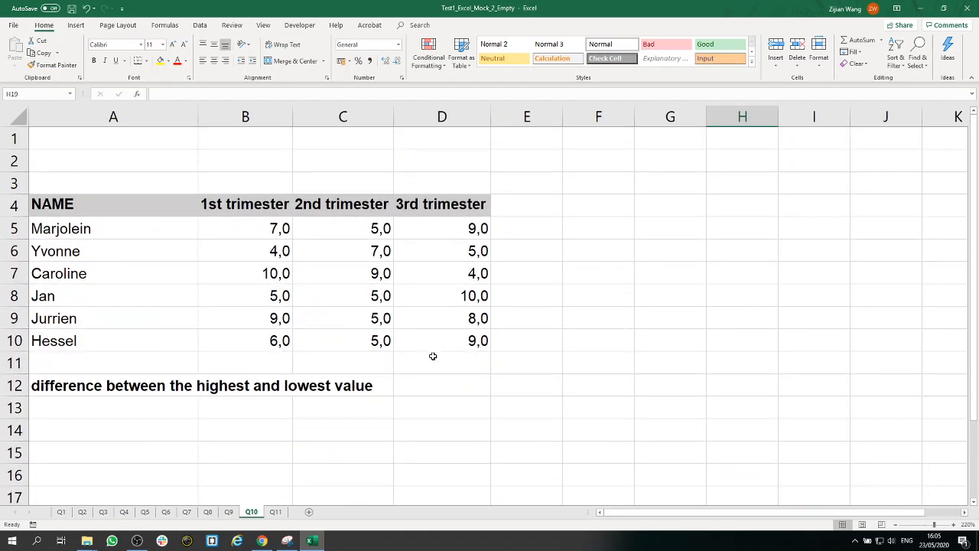
pyautogui.click(452, 385)
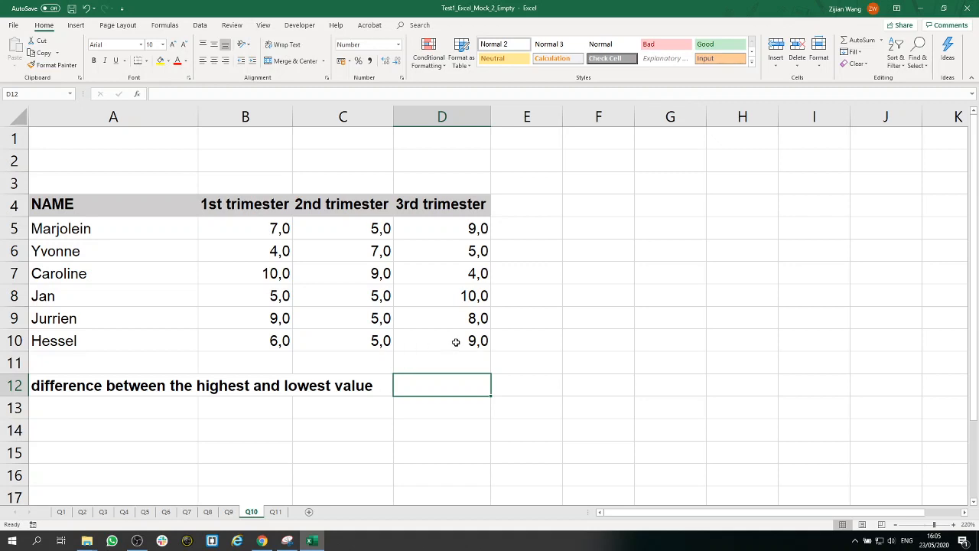
pyautogui.moveTo(456, 342); pyautogui.dragTo(253, 228)
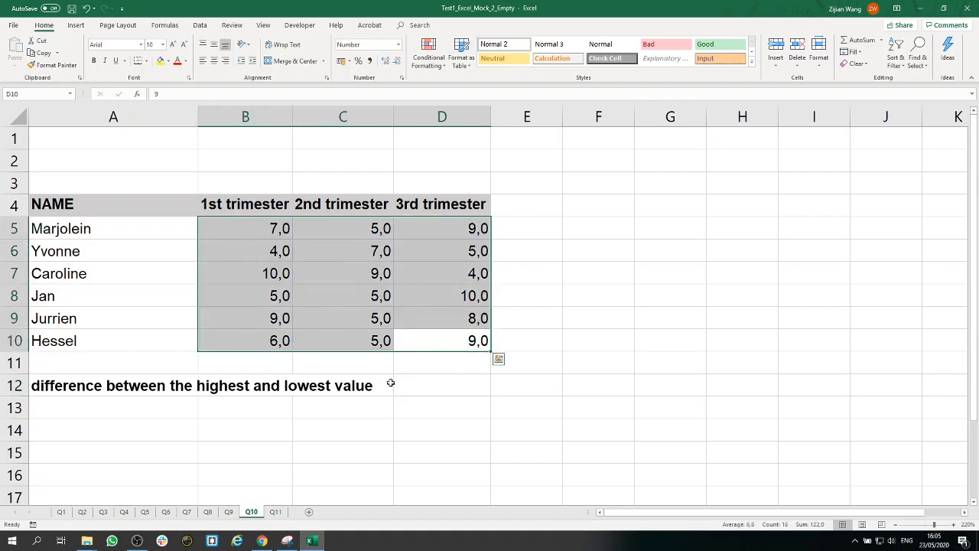
pyautogui.click(444, 388)
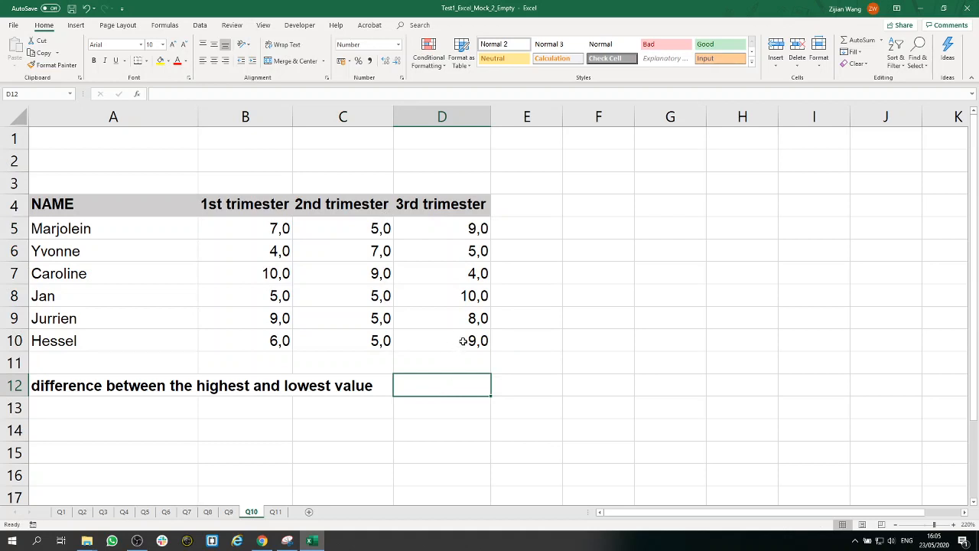
pyautogui.moveTo(463, 341); pyautogui.dragTo(227, 232)
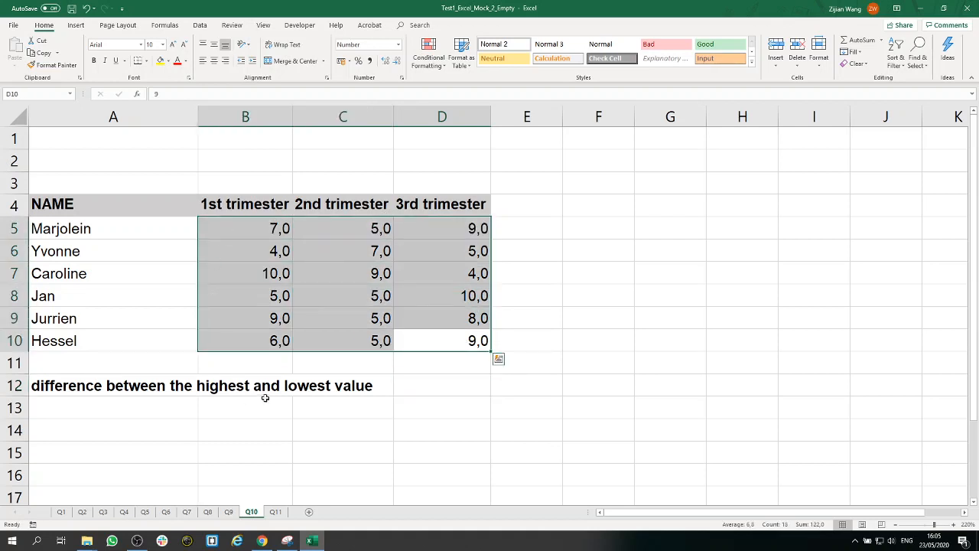
# Begin the formula in D12 with the highest grade of all three trimesters, =MAX(B5:D10).
pyautogui.click(440, 392)
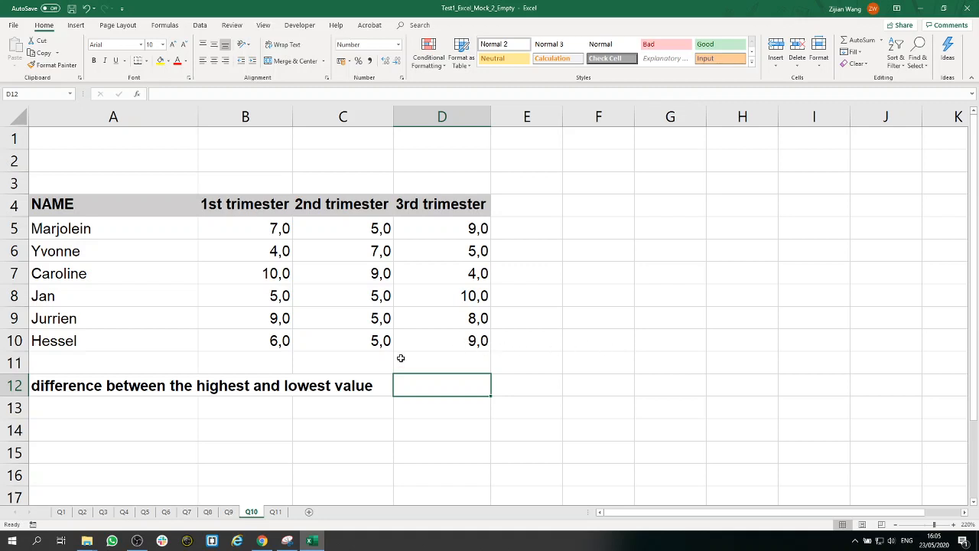
pyautogui.moveTo(430, 342); pyautogui.dragTo(284, 228)
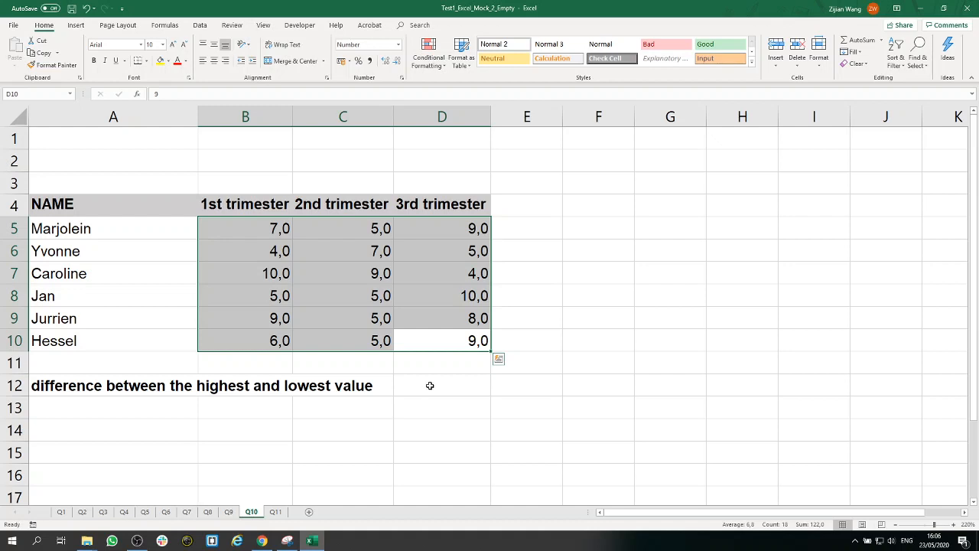
pyautogui.click(428, 385)
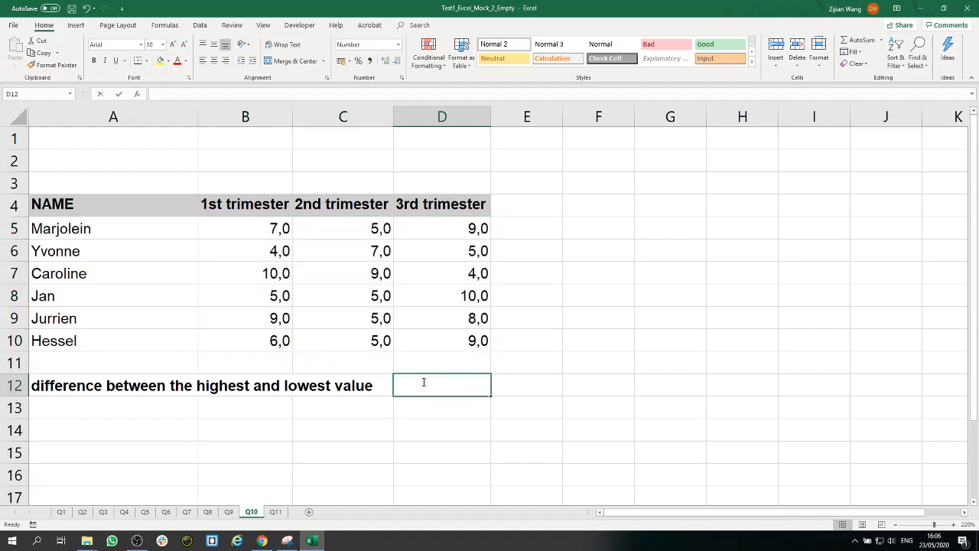
pyautogui.doubleClick(423, 382)
pyautogui.write('=')
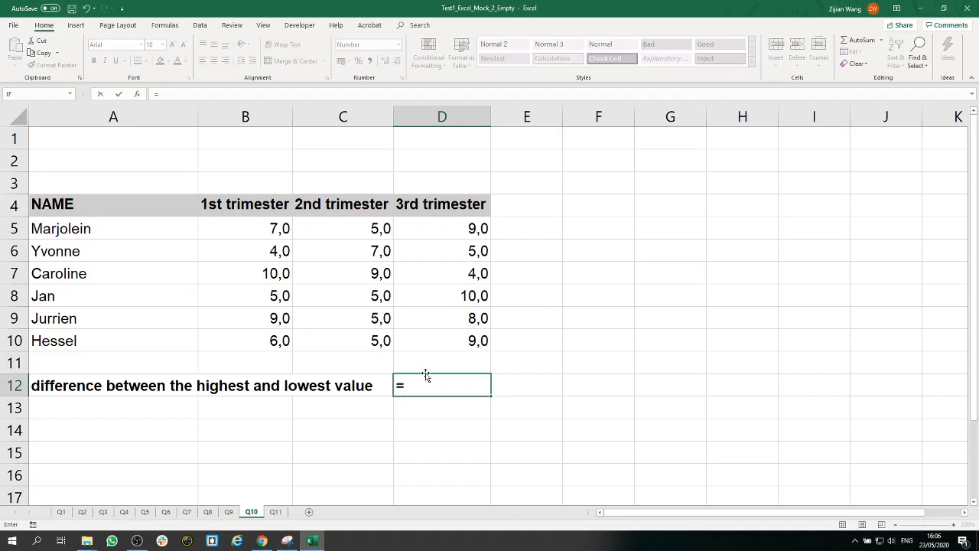
pyautogui.write('max(')
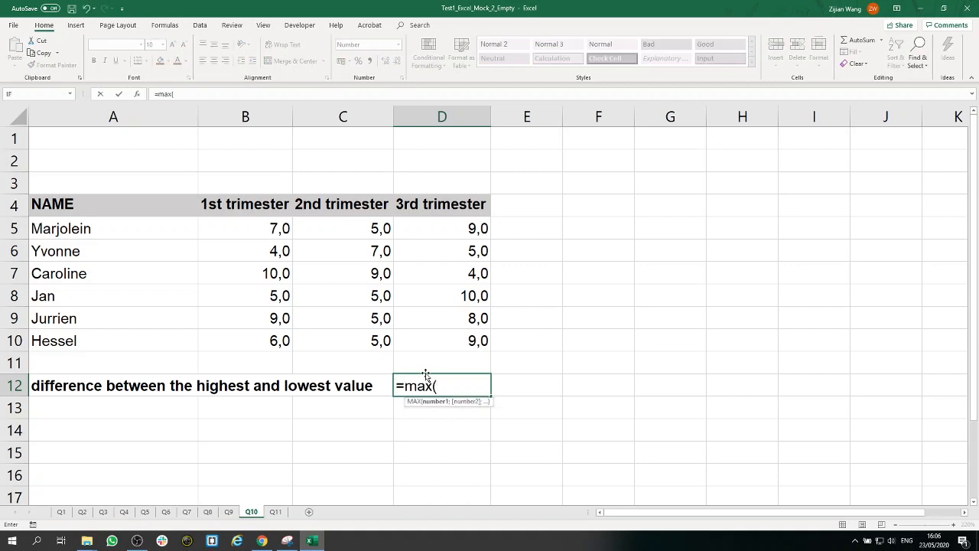
pyautogui.moveTo(476, 339); pyautogui.dragTo(268, 232)
pyautogui.write(')')
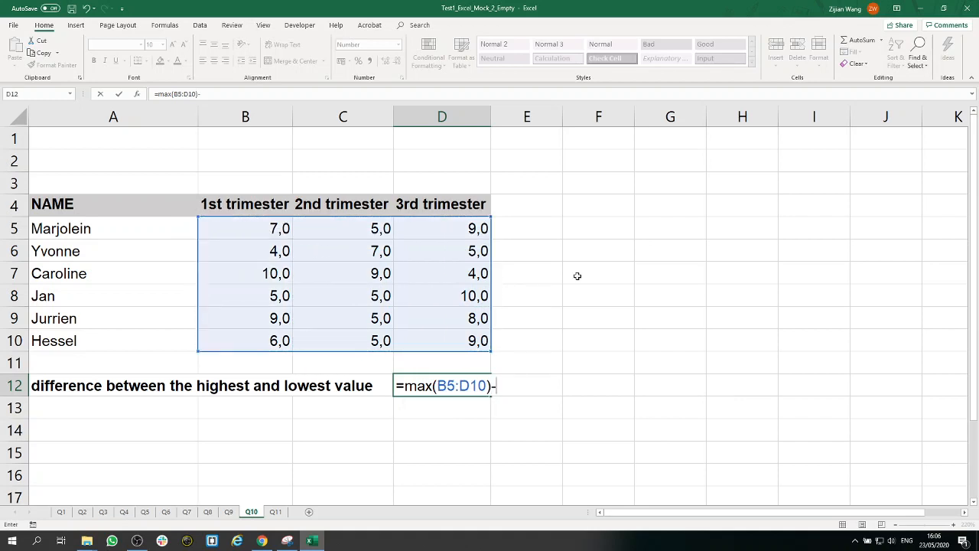
# Subtract the lowest grade in the D12 formula with -MIN(B5:D10) and enter the completed formula.
pyautogui.write('-min')
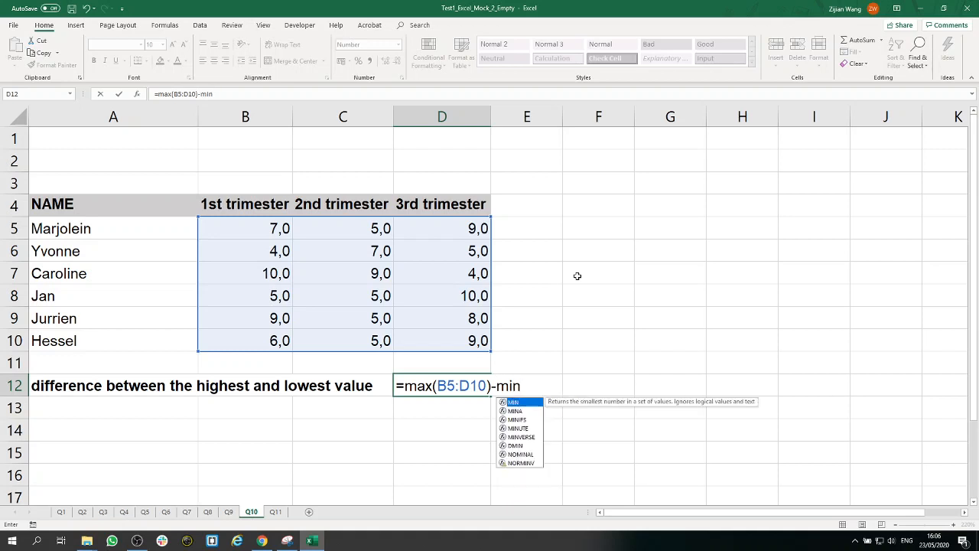
pyautogui.write('(')
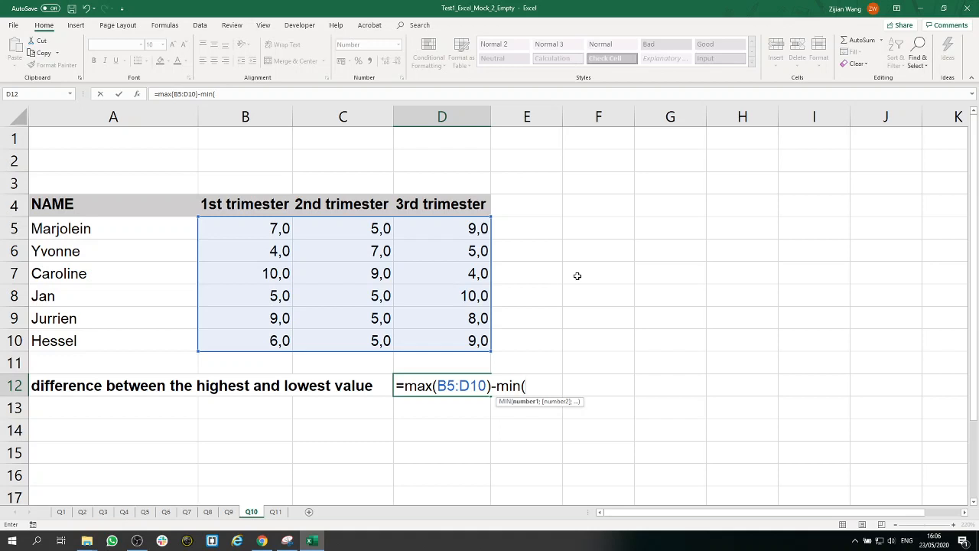
pyautogui.moveTo(470, 344); pyautogui.dragTo(240, 223)
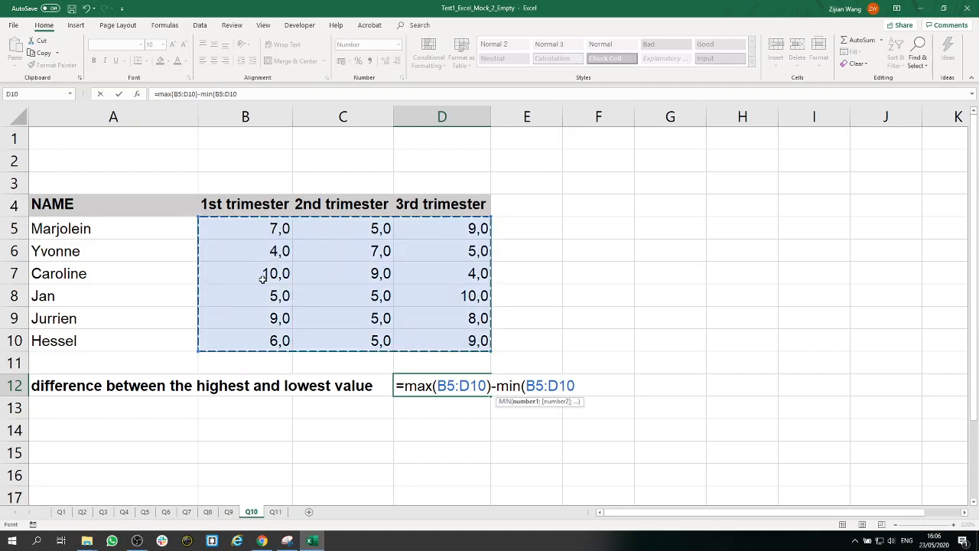
pyautogui.write(')')
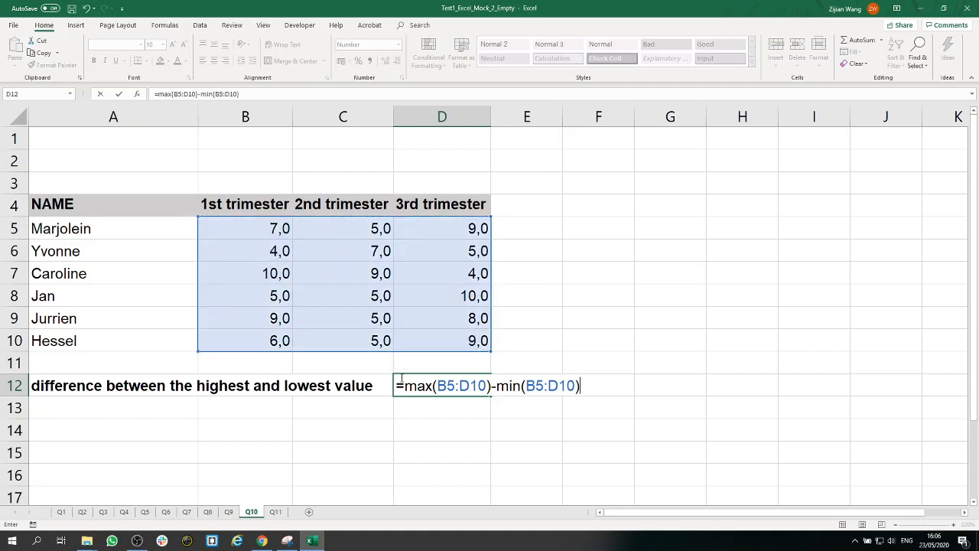
pyautogui.moveTo(404, 386); pyautogui.dragTo(584, 386)
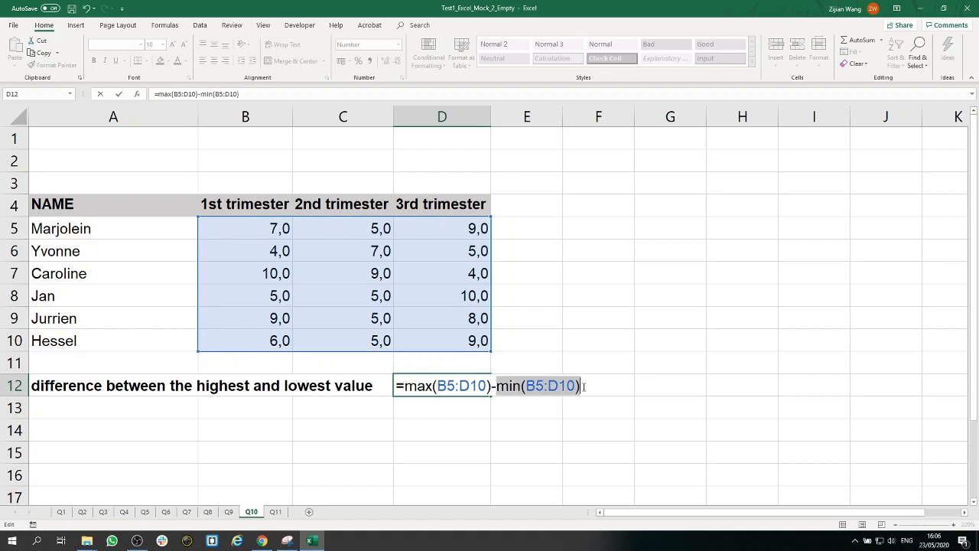
pyautogui.click(496, 386)
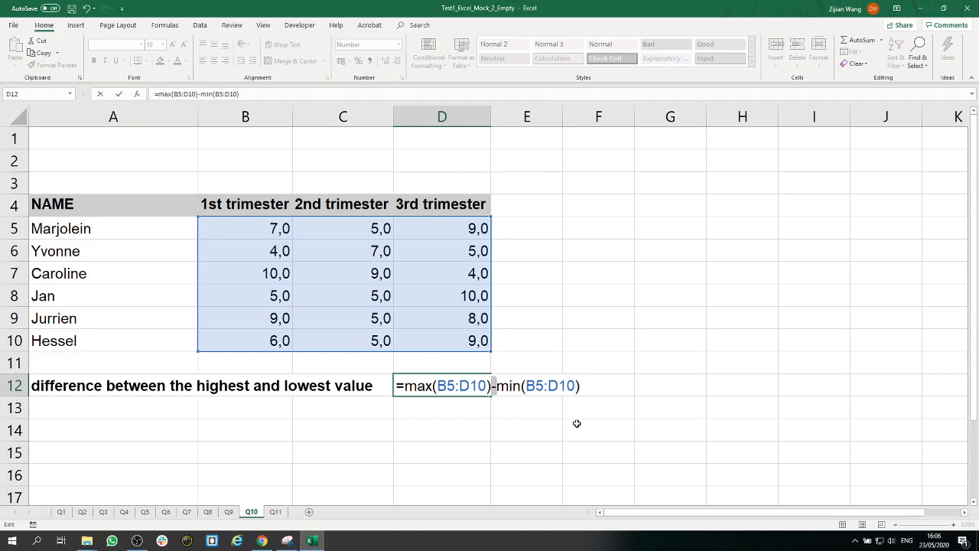
pyautogui.press('Return')
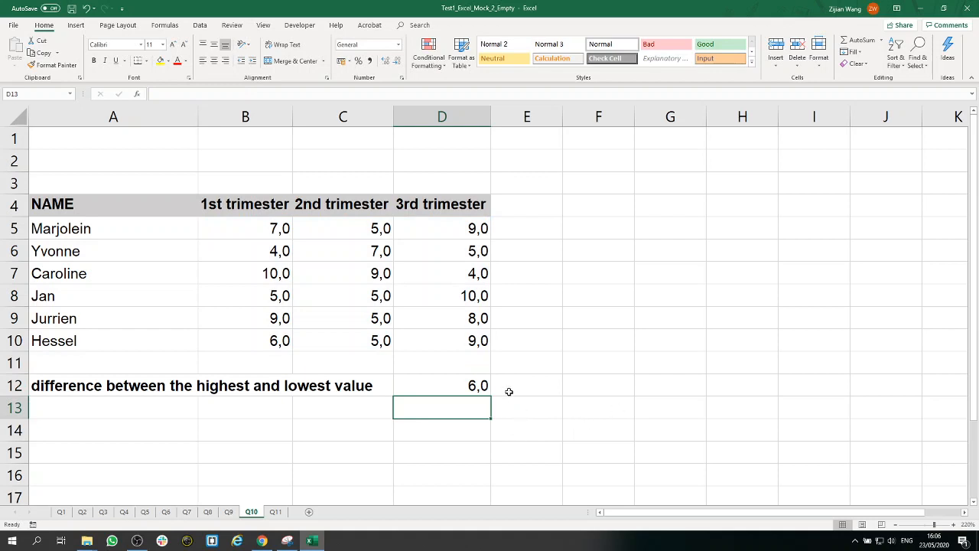
# Check the difference in D12 against the lowest and highest 3rd trimester grades in D7 and D8.
pyautogui.click(484, 387)
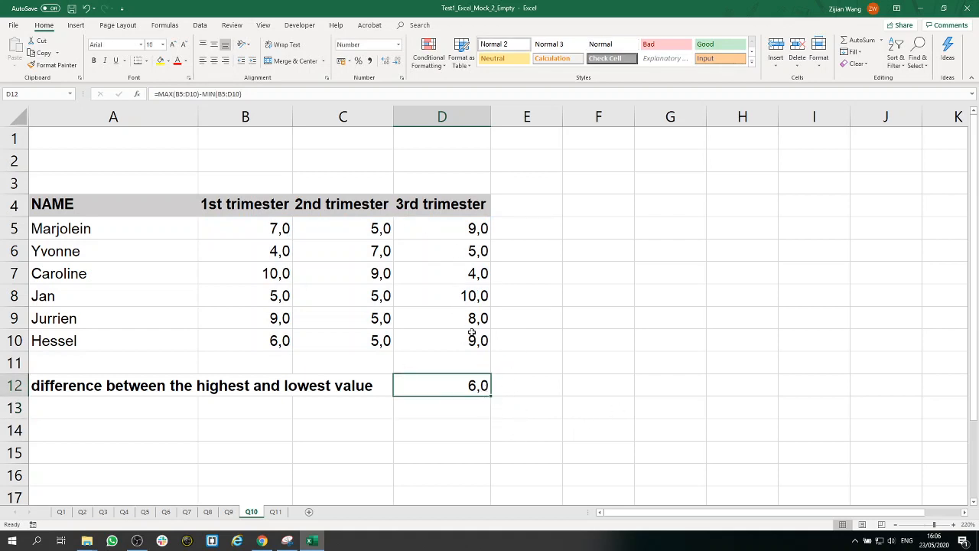
pyautogui.click(475, 276)
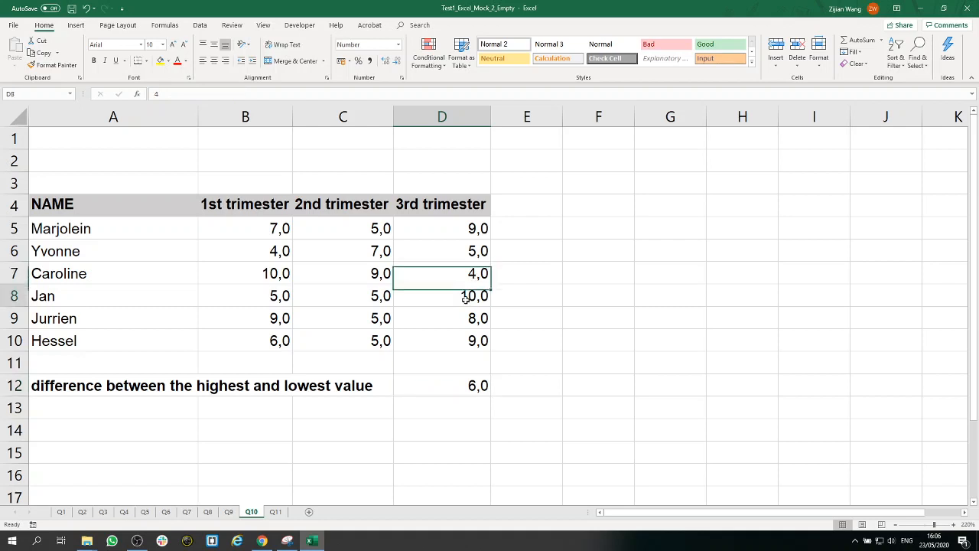
pyautogui.click(470, 296)
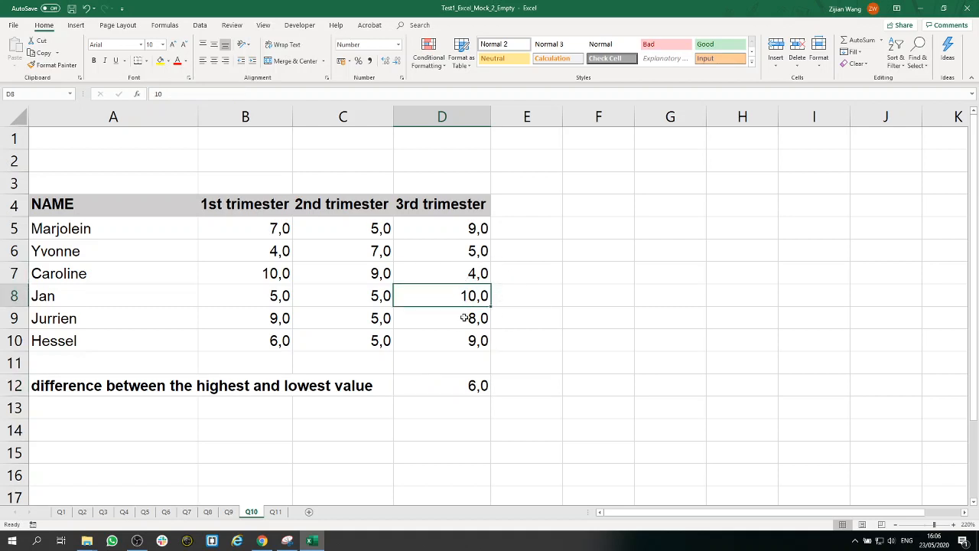
pyautogui.click(634, 395)
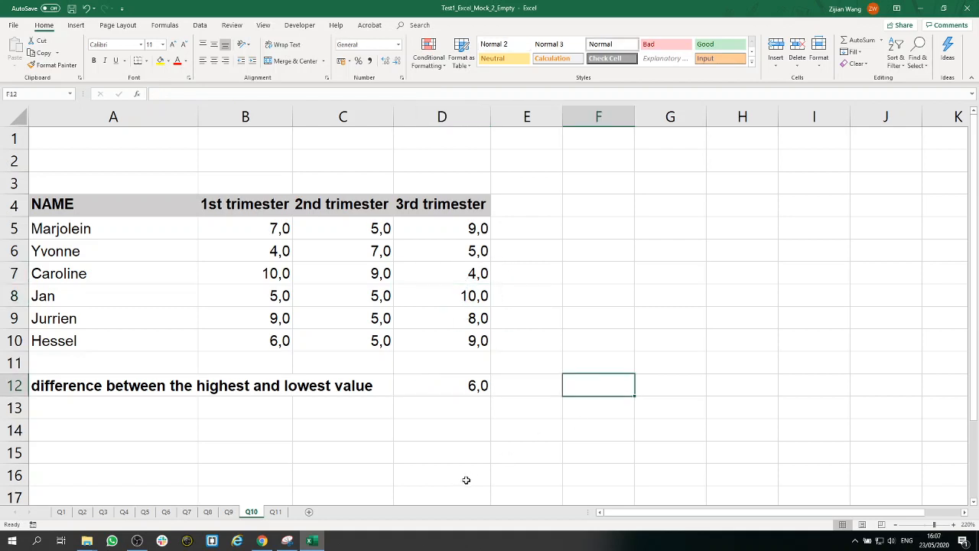
# Open sheet Q11 and examine the empty day column and the weekday numbering notes in E3 and E4.
pyautogui.click(279, 514)
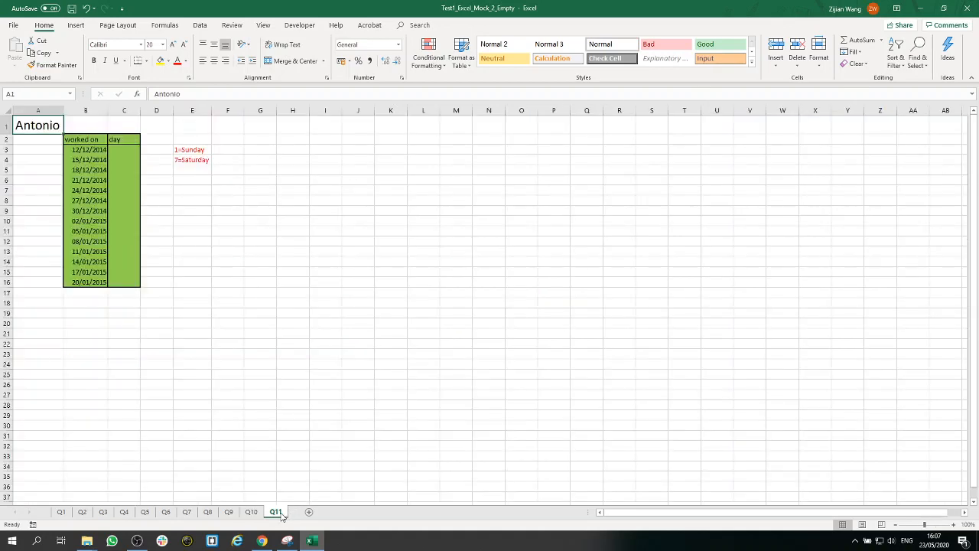
pyautogui.click(936, 525)
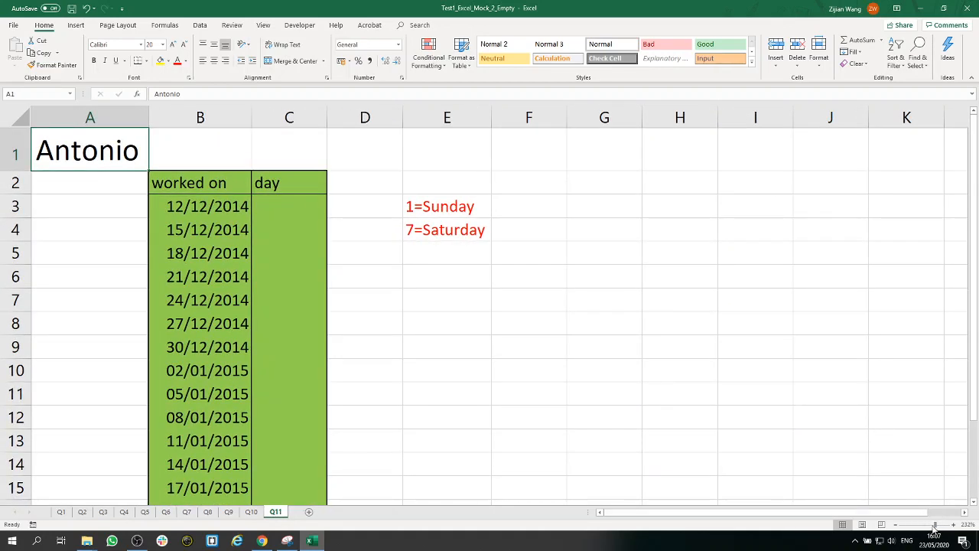
pyautogui.click(932, 526)
pyautogui.click(254, 196)
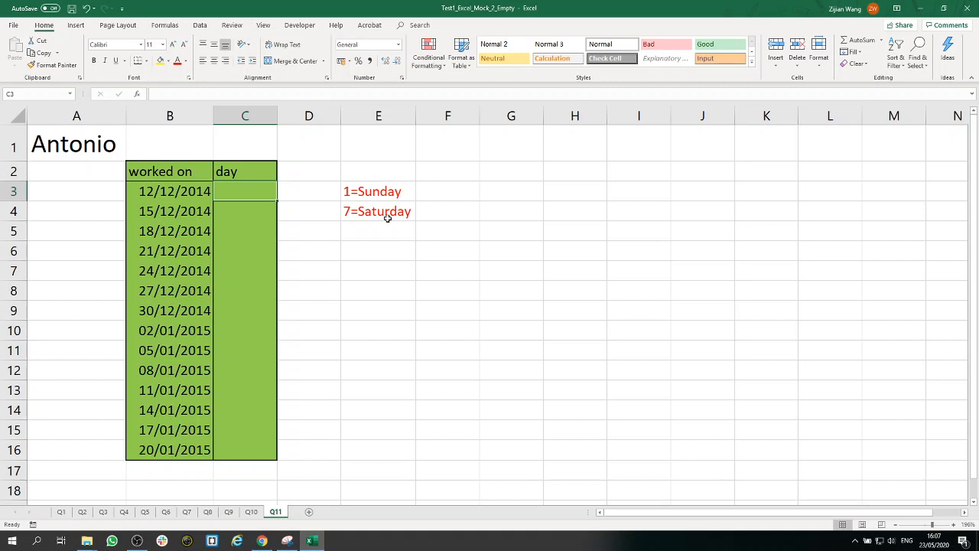
pyautogui.click(387, 195)
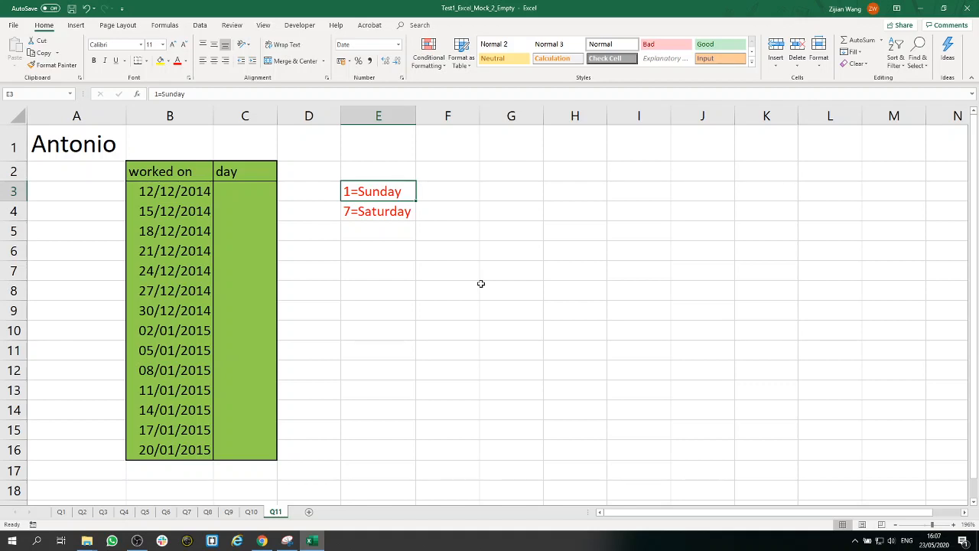
pyautogui.click(407, 213)
pyautogui.click(398, 199)
pyautogui.click(400, 215)
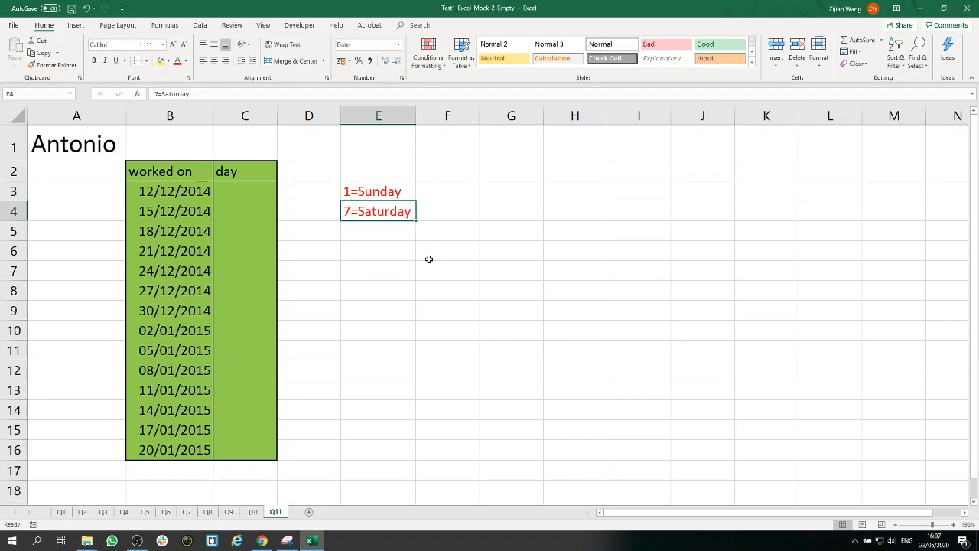
# Calculate the weekday number of the first worked-on date in C3 with =WEEKDAY(B3;1), numbering Sunday as 1 through Saturday as 7.
pyautogui.click(264, 194)
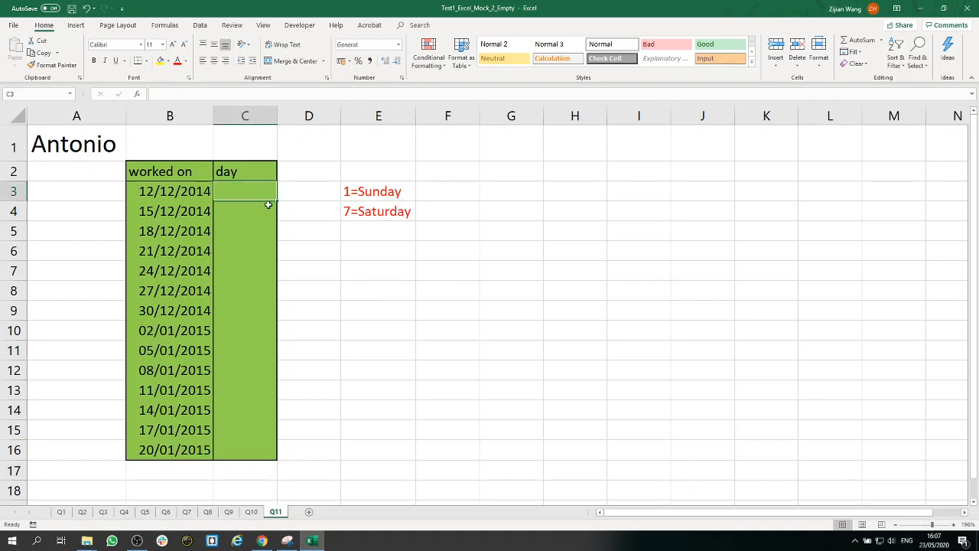
pyautogui.write('=we')
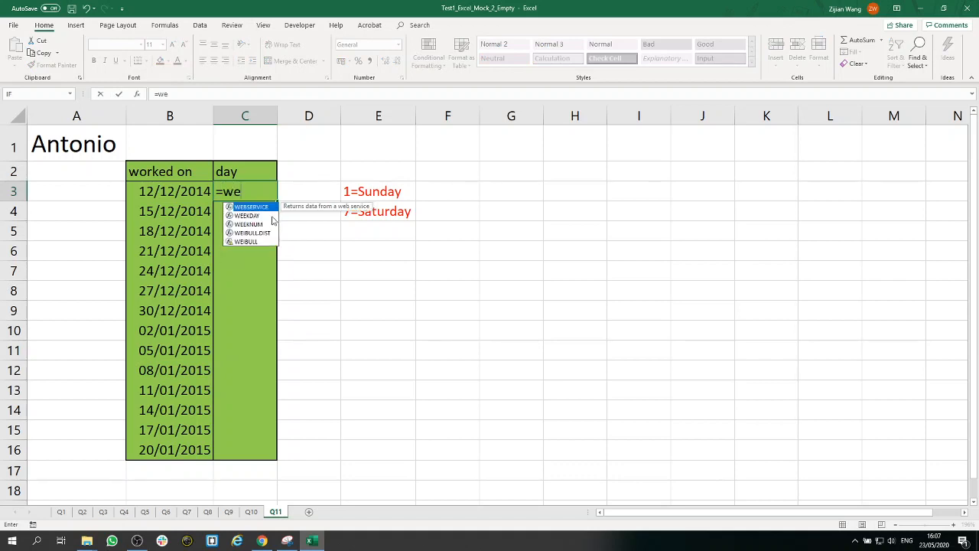
pyautogui.write('ekday')
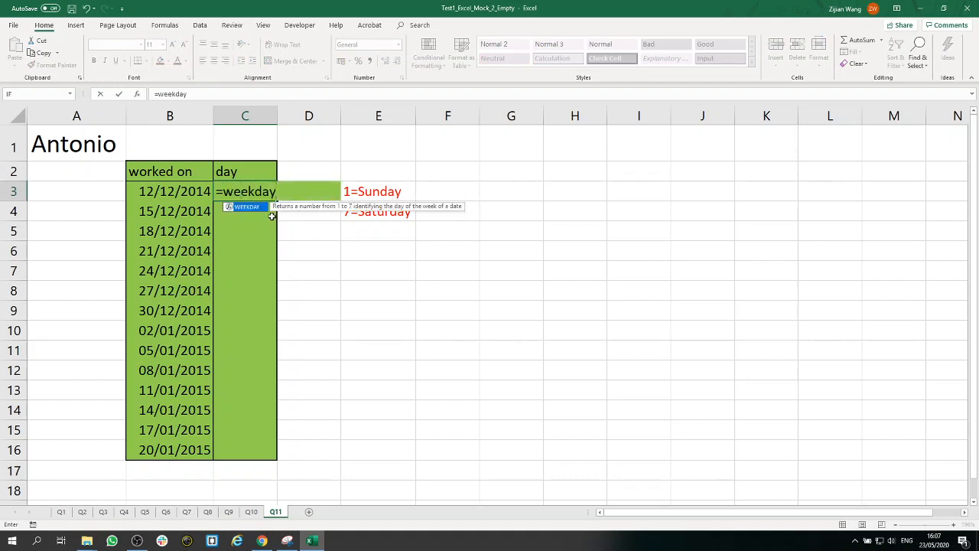
pyautogui.write('(')
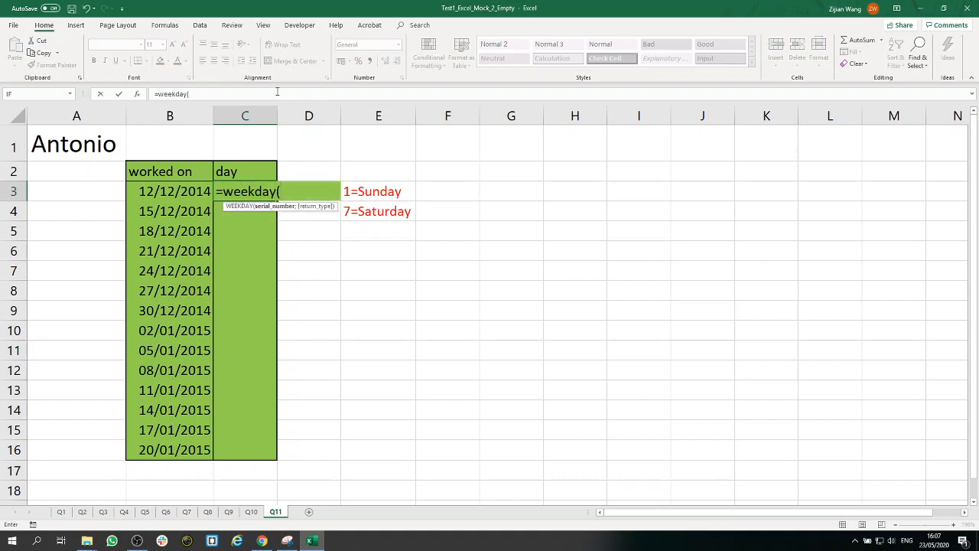
pyautogui.click(181, 192)
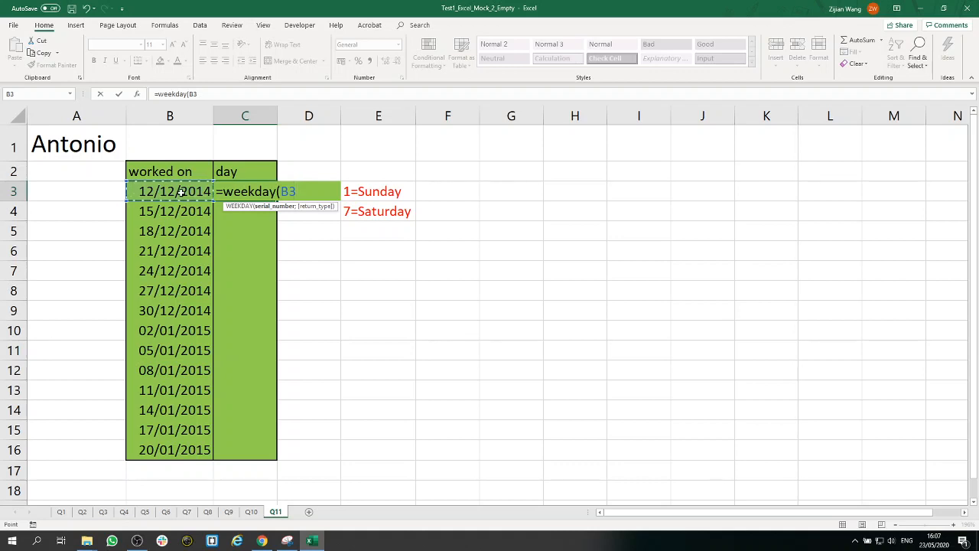
pyautogui.write(';')
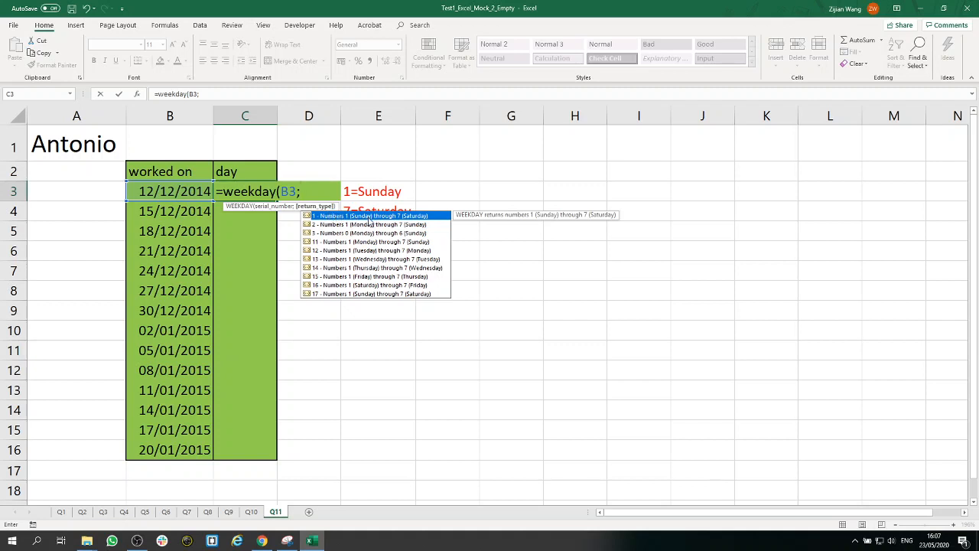
pyautogui.doubleClick(414, 216)
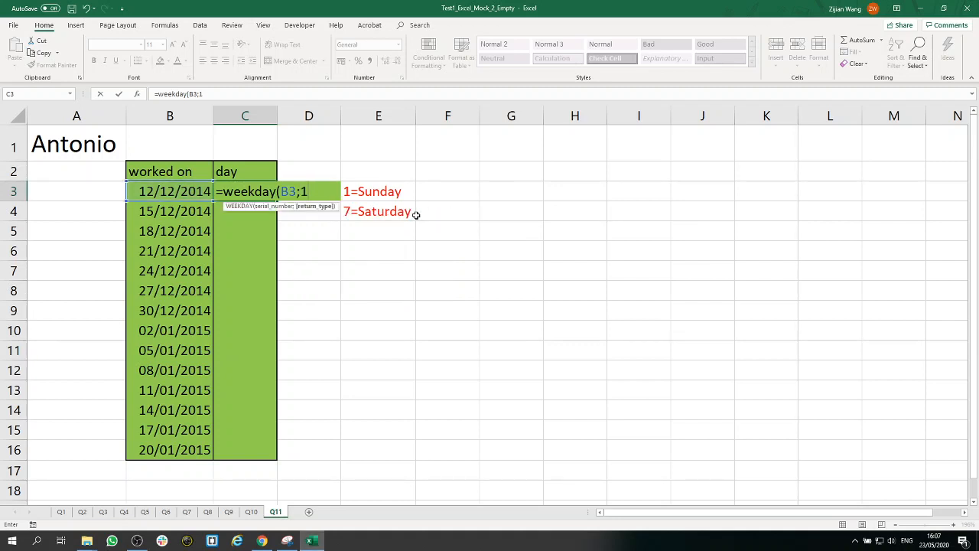
pyautogui.write(')')
pyautogui.press('Return')
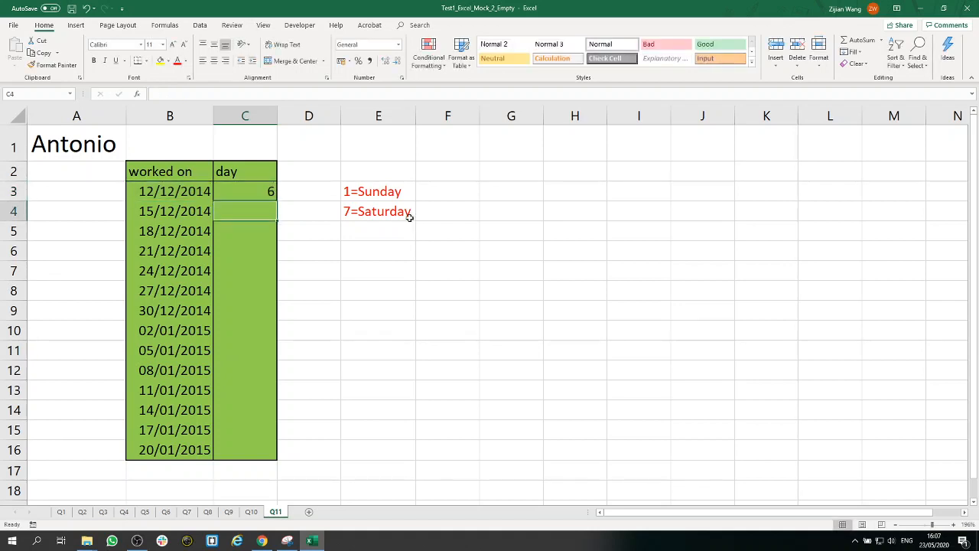
# Check the WEEKDAY formula in C3 against its date and fill it down to C16.
pyautogui.click(269, 192)
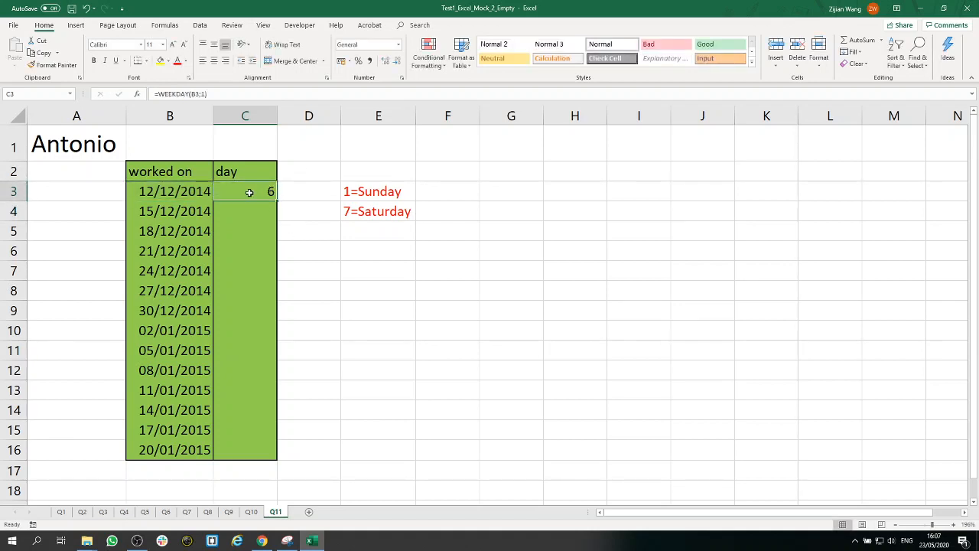
pyautogui.click(187, 191)
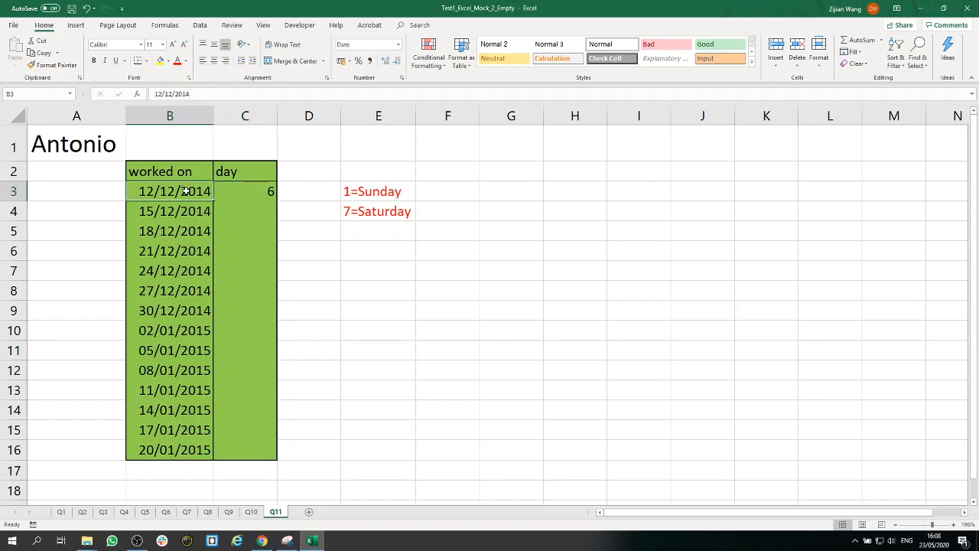
pyautogui.click(253, 190)
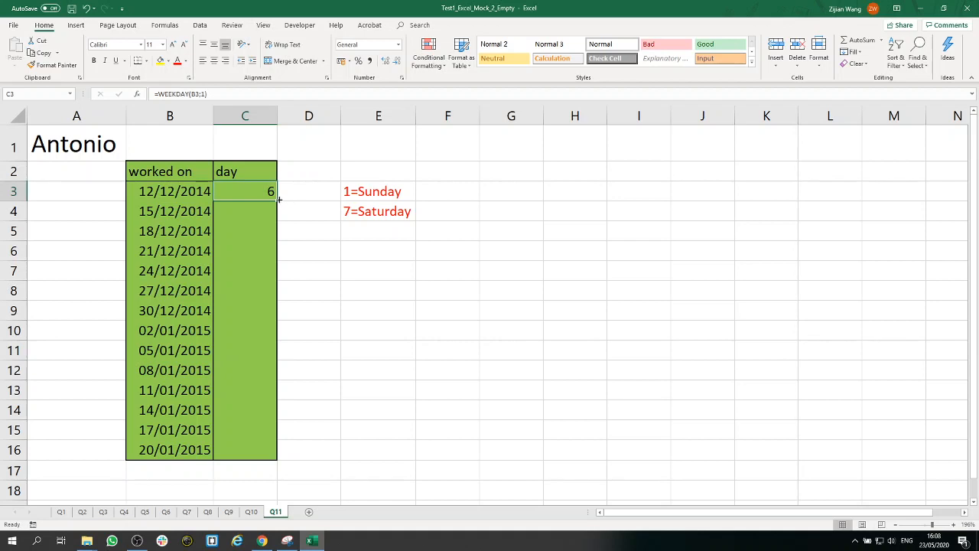
pyautogui.moveTo(279, 200); pyautogui.dragTo(258, 464)
pyautogui.click(374, 341)
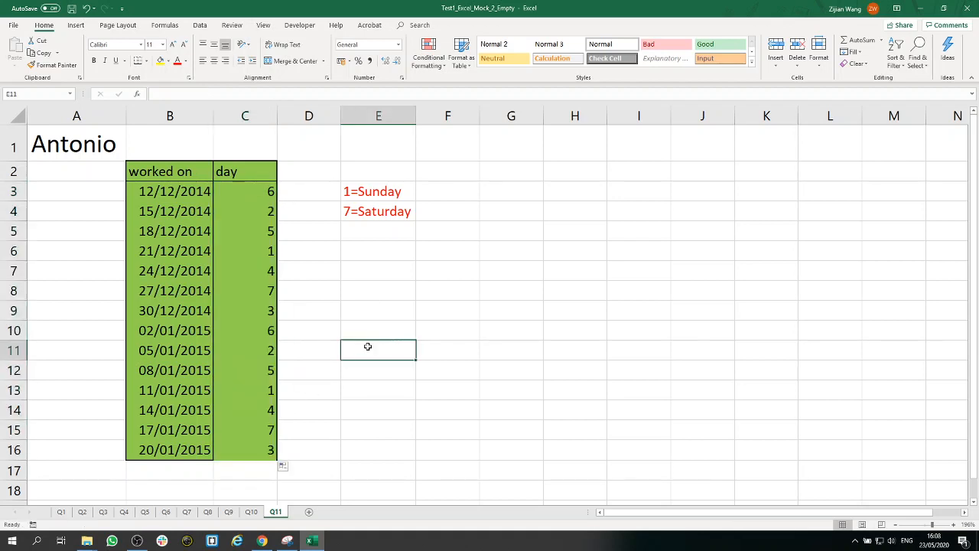
# Review the filled weekday formulas in the day column, C3:C16.
pyautogui.click(260, 433)
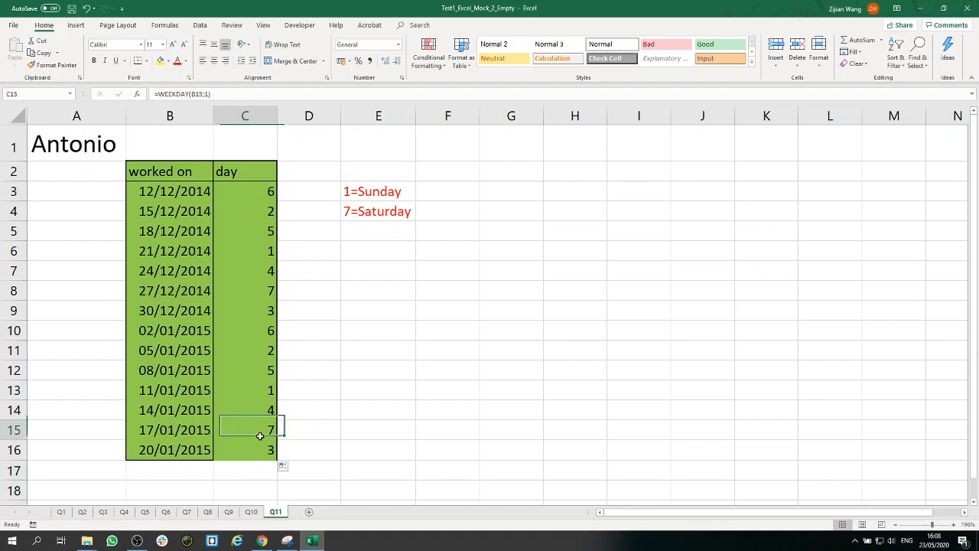
pyautogui.click(260, 369)
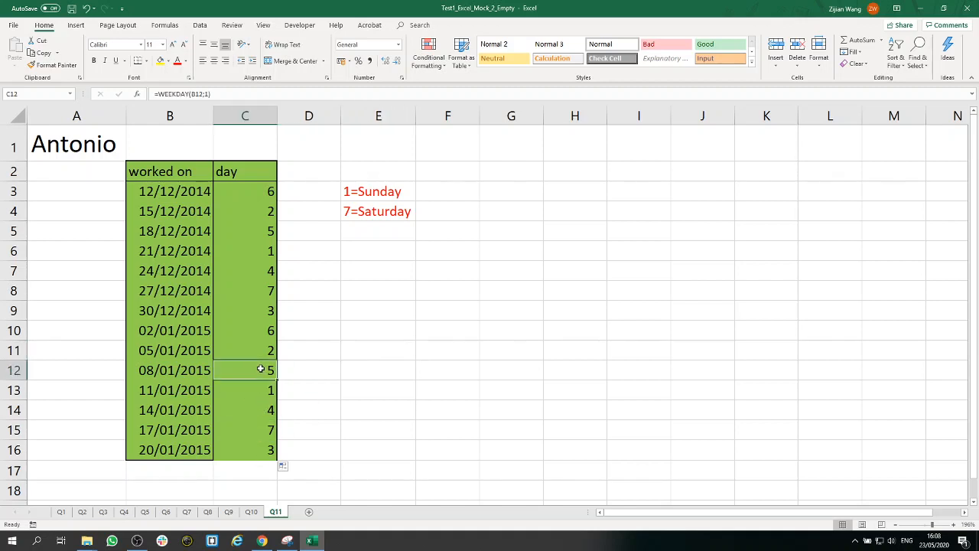
pyautogui.moveTo(260, 449); pyautogui.dragTo(239, 187)
pyautogui.click(447, 298)
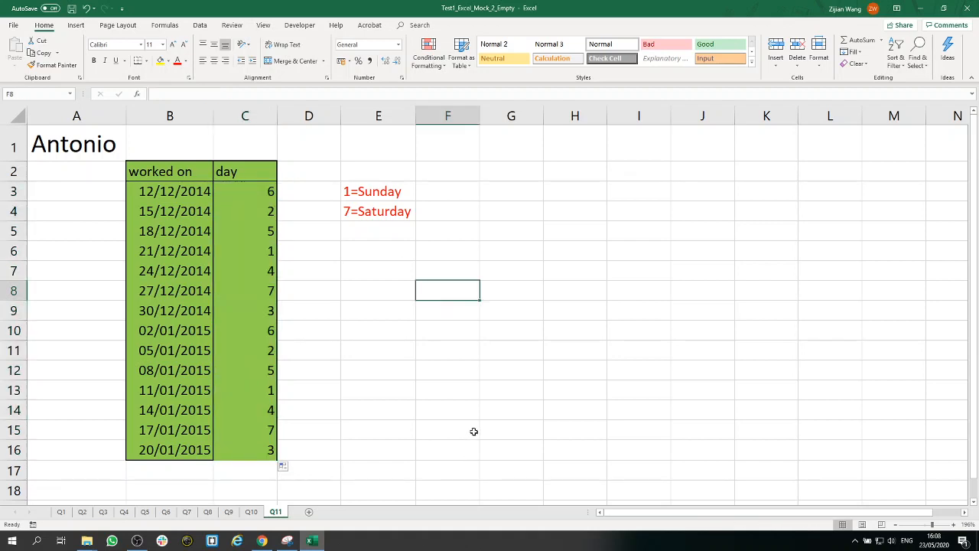